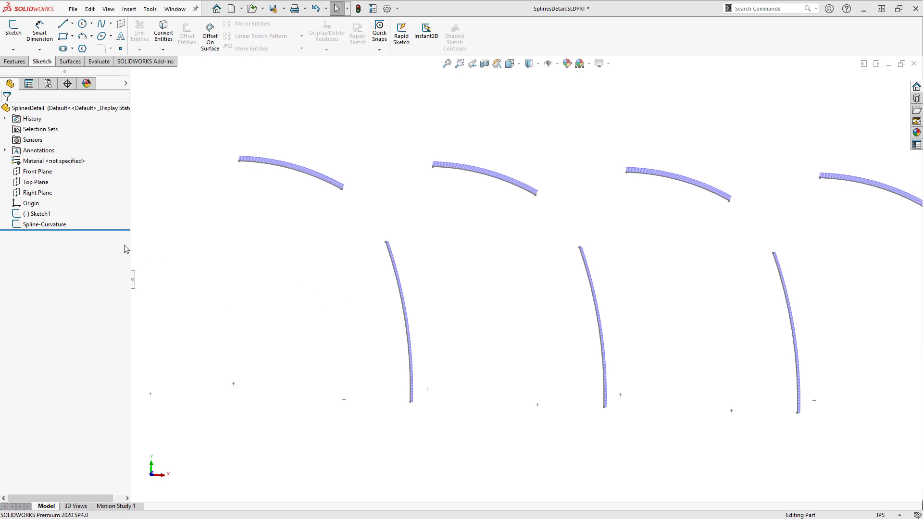
Step: Open the Spline-Curvature sketch of SplinesDetail for editing and zoom in on its curves
click(48, 224)
click(73, 195)
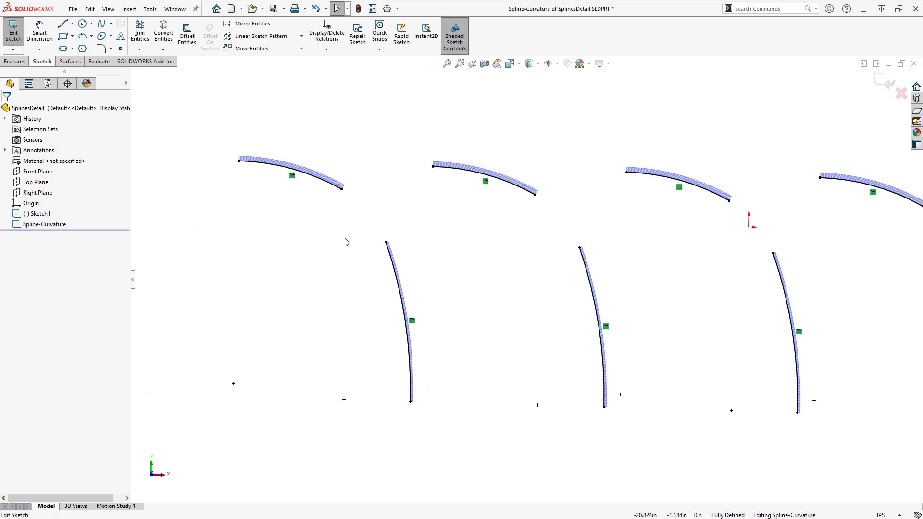
scroll(350, 235, down, 3)
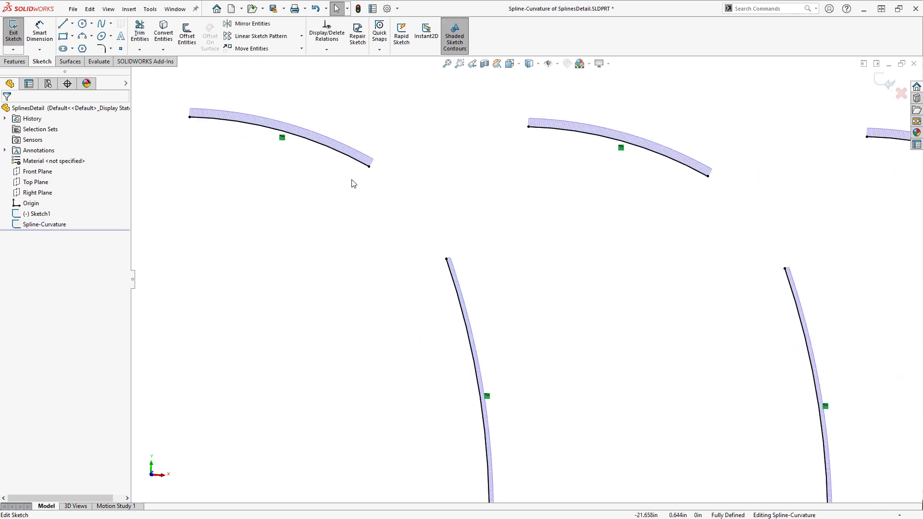
scroll(375, 192, down, 2)
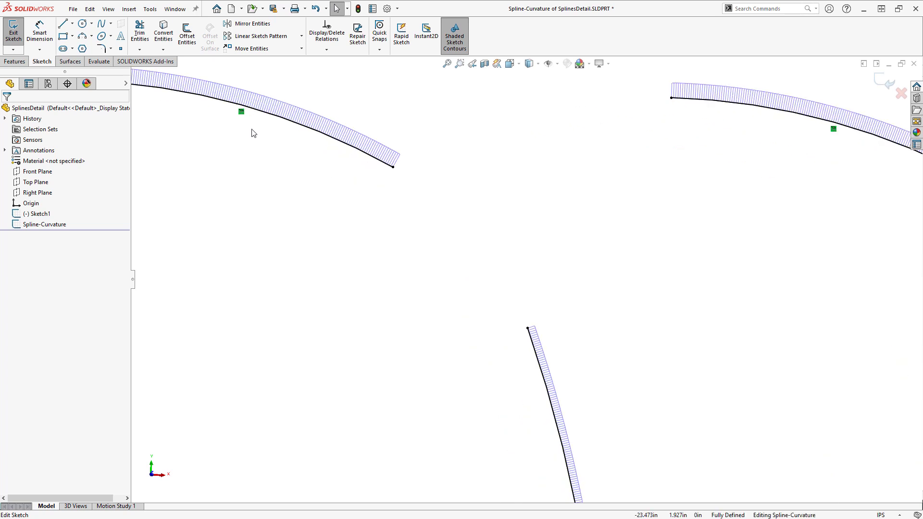
Step: Draw a spline from the upper arc's endpoint down to the lower curve's endpoint
click(102, 25)
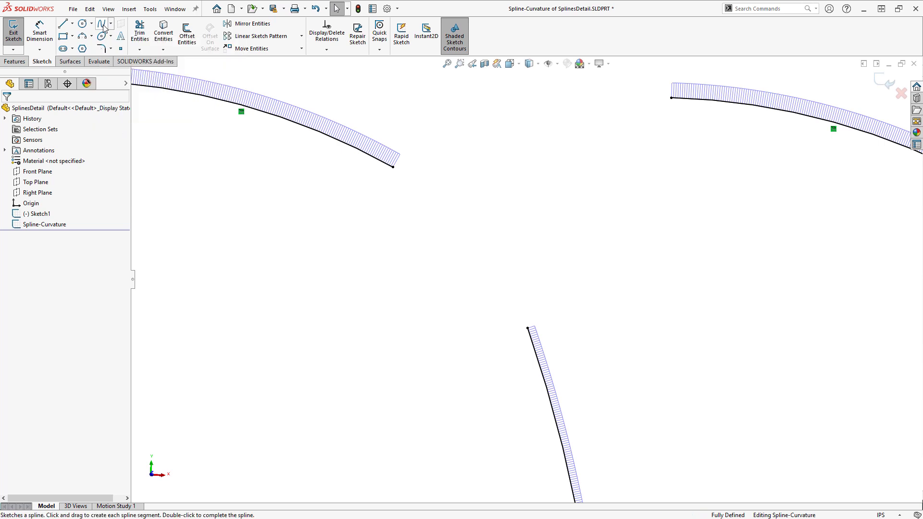
click(393, 167)
click(527, 329)
key(Escape)
key(Escape)
Step: Make the new spline tangent to the upper arc
click(446, 228)
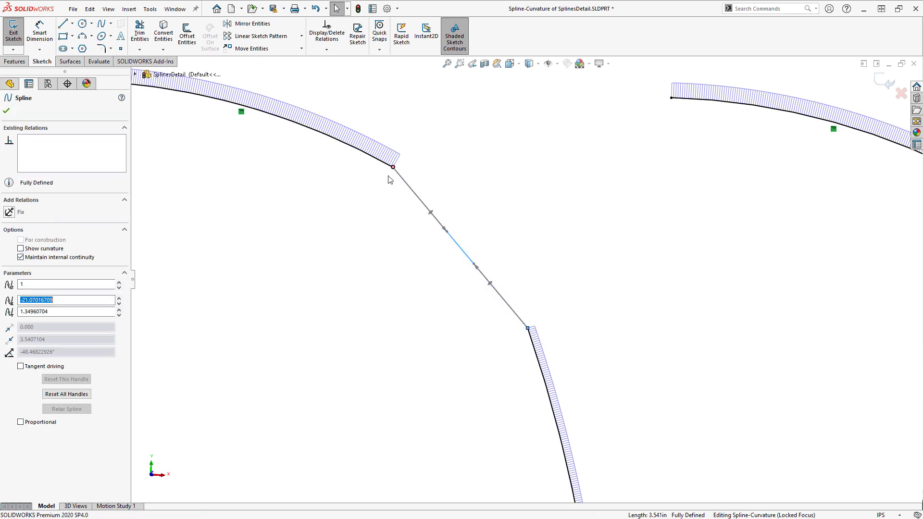
click(382, 166)
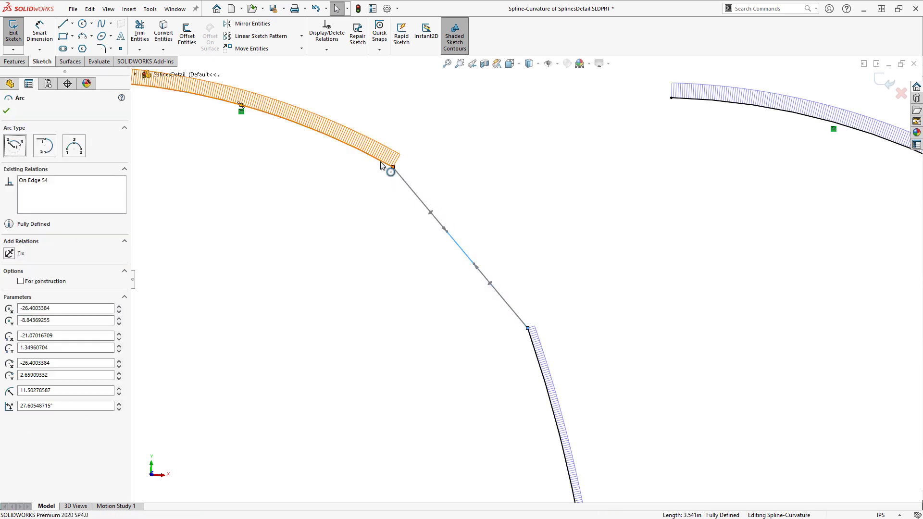
ctrl+click(390, 170)
click(408, 119)
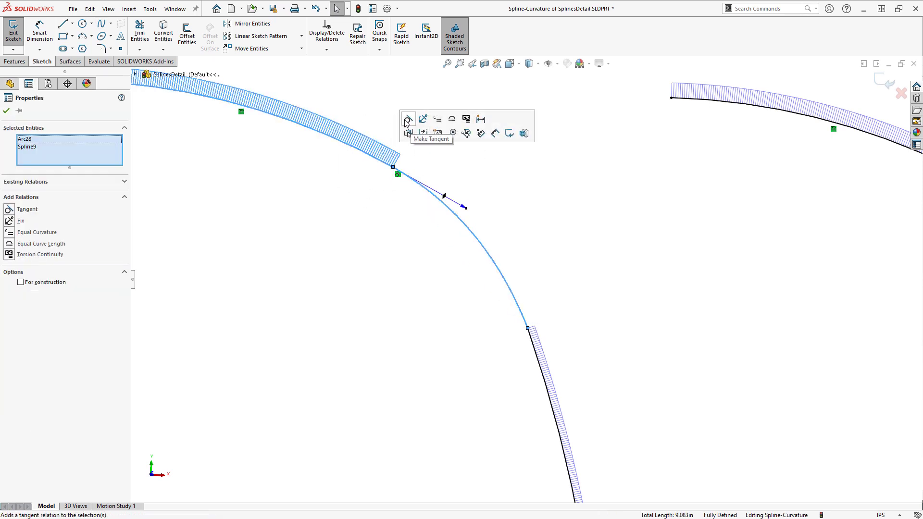
click(380, 215)
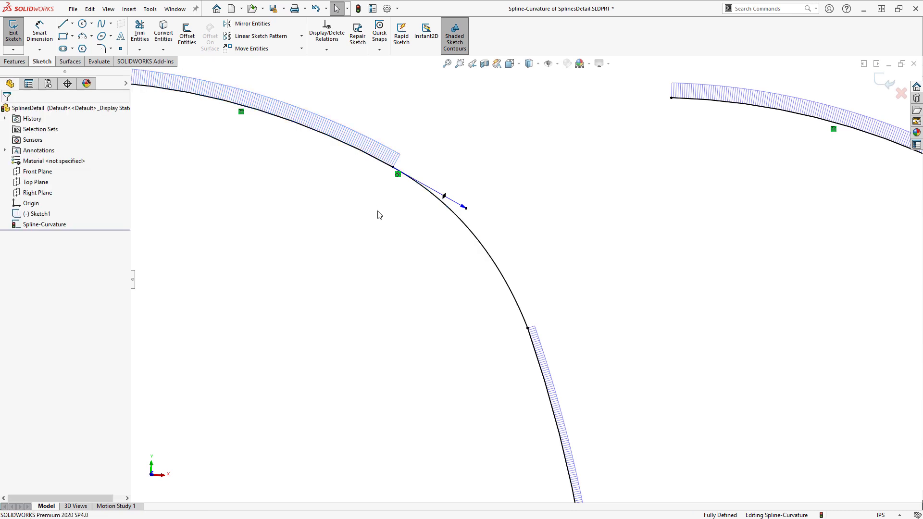
Step: Display the new spline's curvature comb
click(462, 225)
right_click(459, 221)
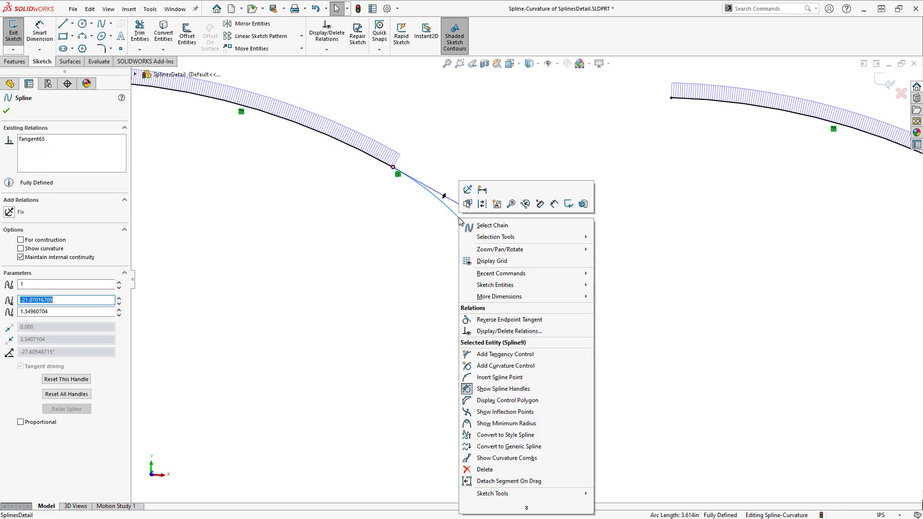
click(501, 458)
click(431, 270)
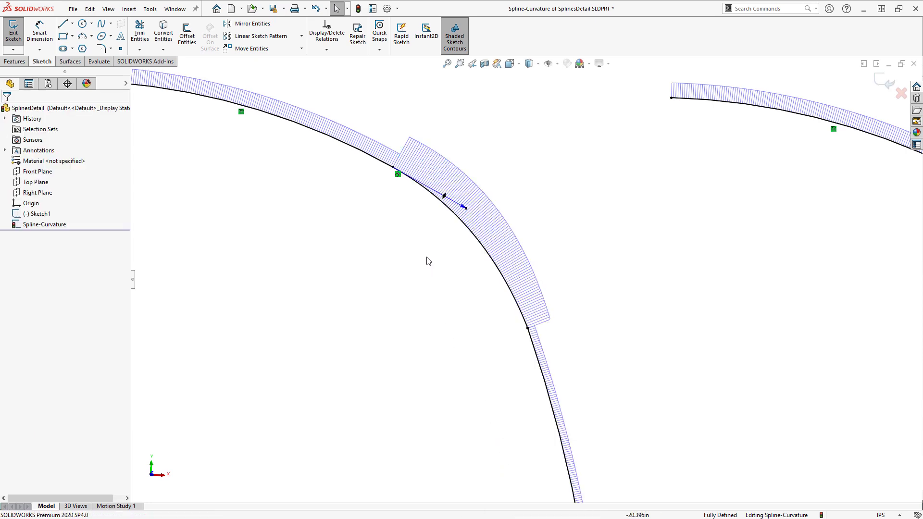
scroll(395, 194, down, 2)
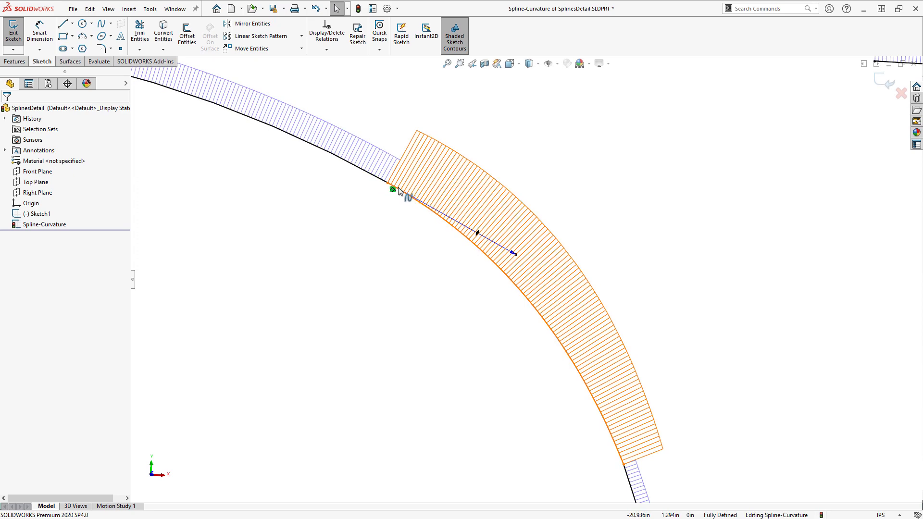
Step: Select the tangent relation at the arc–spline junction to inspect it
click(402, 198)
key(Escape)
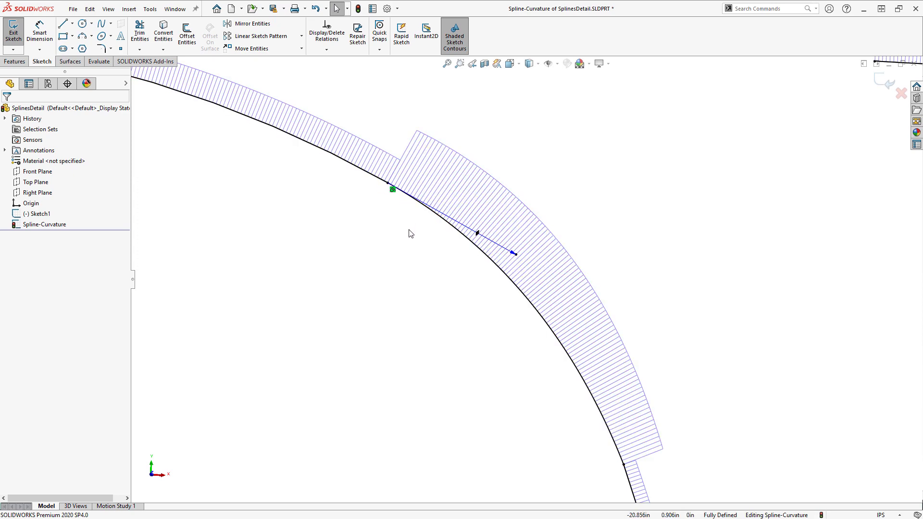
click(393, 191)
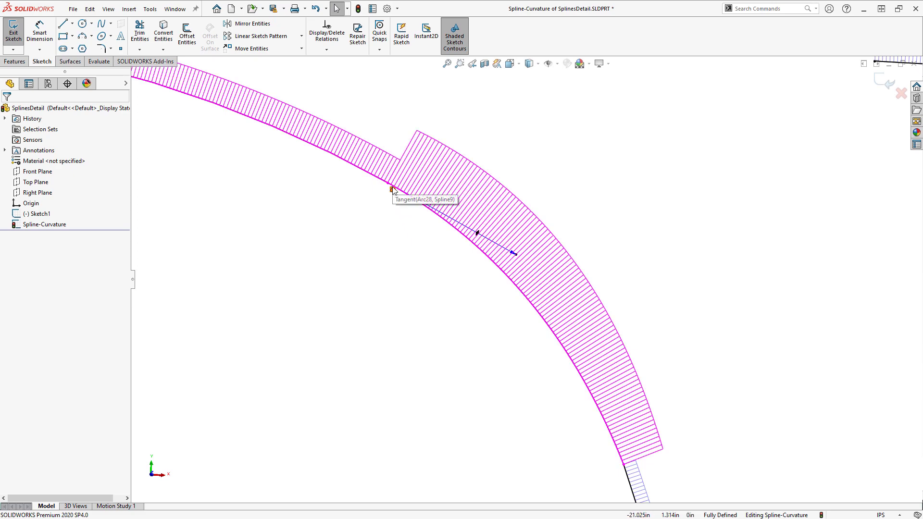
click(392, 189)
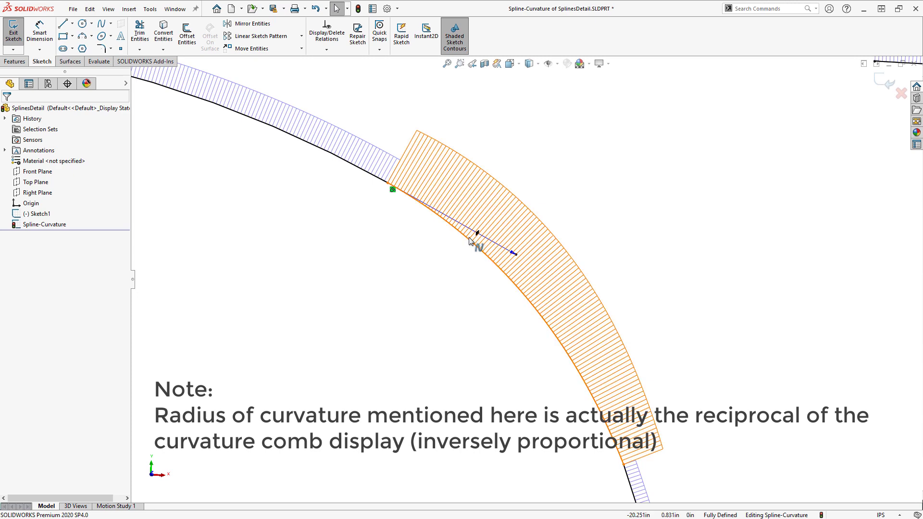
Step: Make the spline's curvature equal to the upper arc's at their join
click(464, 235)
ctrl+click(373, 179)
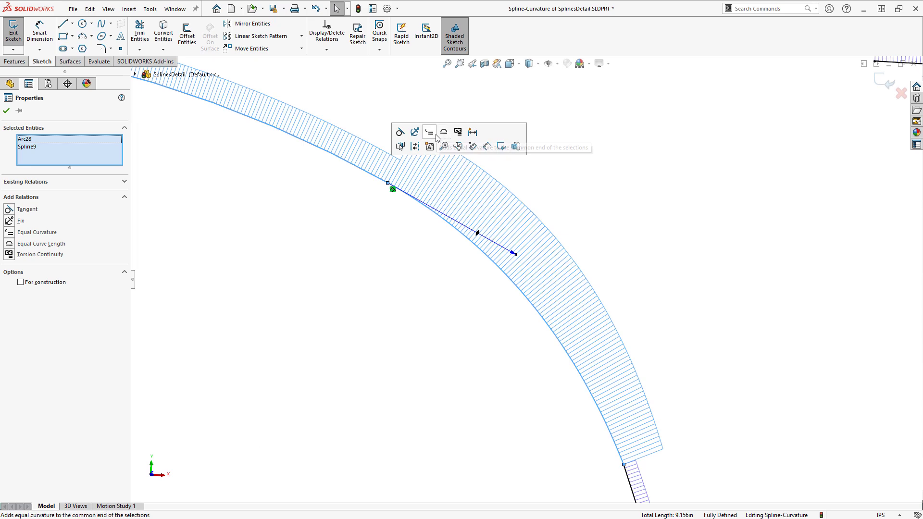
click(431, 133)
click(438, 154)
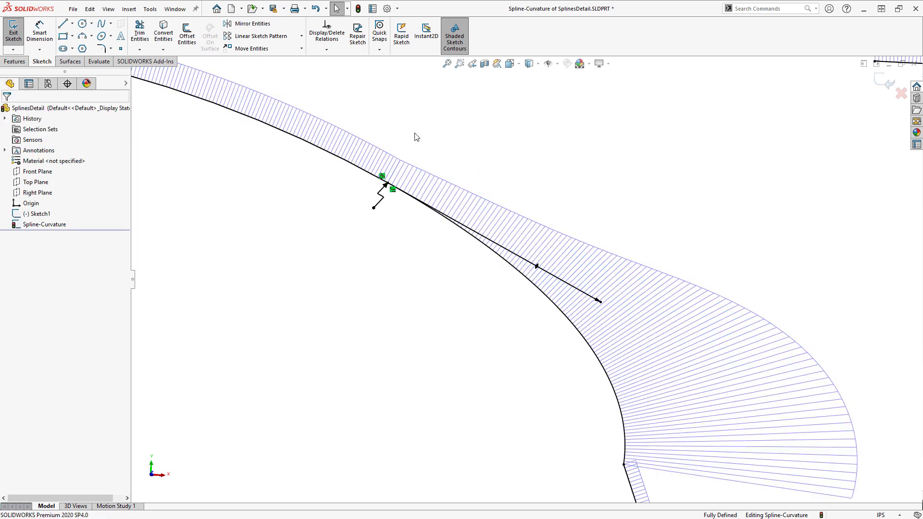
Step: Drag the spline's tangent handle and curve to lengthen it into a broader bulge
drag(598, 303, 516, 251)
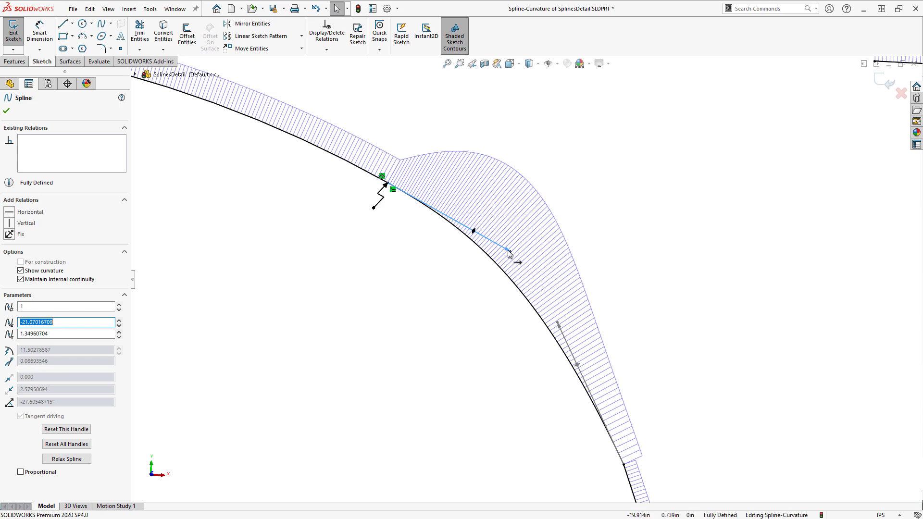
mouse_move(509, 251)
mouse_down()
mouse_move(475, 221)
mouse_move(510, 240)
mouse_up()
click(407, 164)
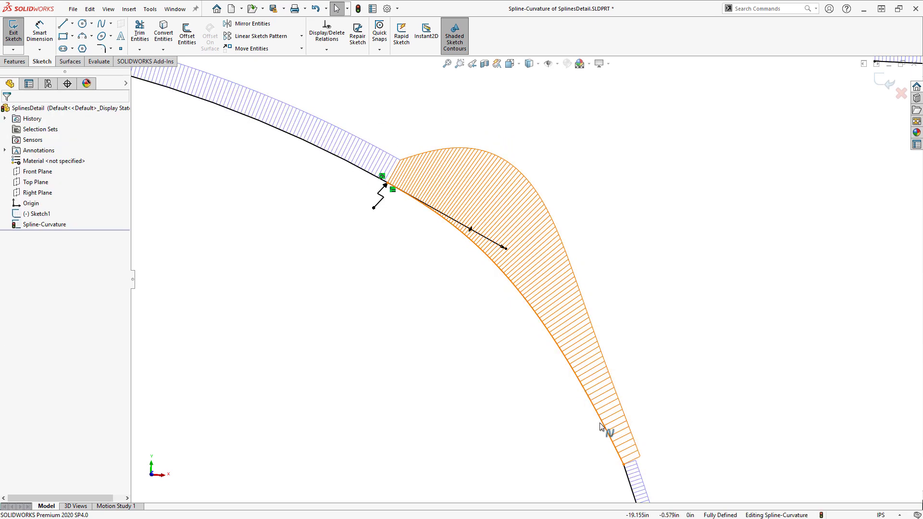
click(616, 443)
drag(616, 443, 660, 367)
drag(490, 244, 525, 267)
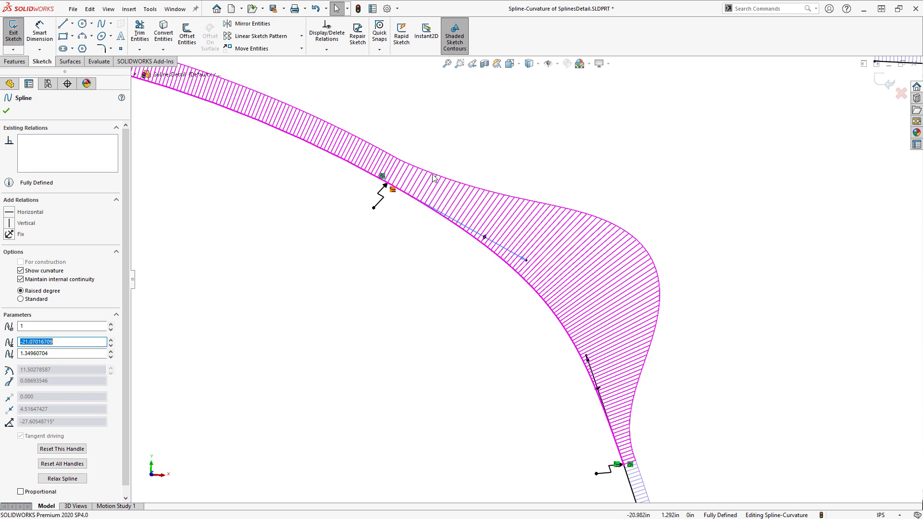
Step: Shorten the spline's end tangent handle so its comb becomes one smooth, lower bulge
drag(524, 259, 544, 250)
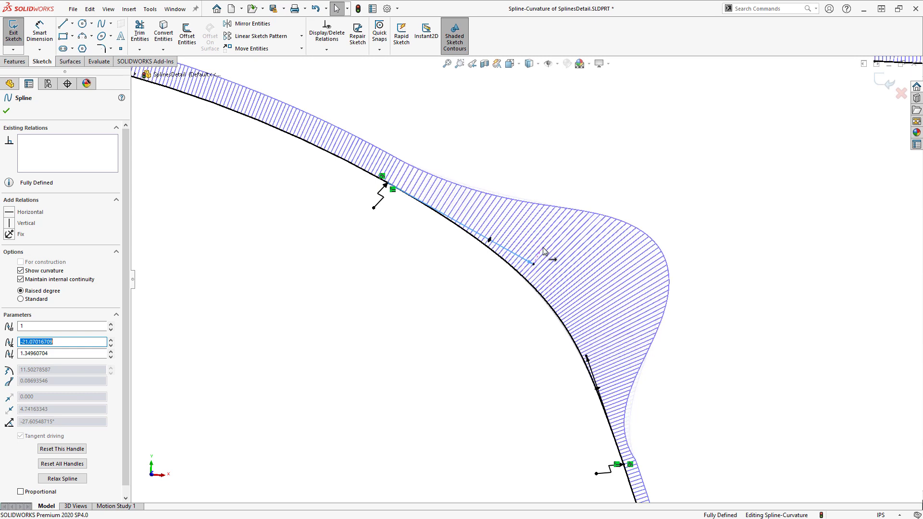
drag(544, 250, 485, 237)
Step: Apply torsion continuity between Spline9 and the upper arc Arc28
click(455, 246)
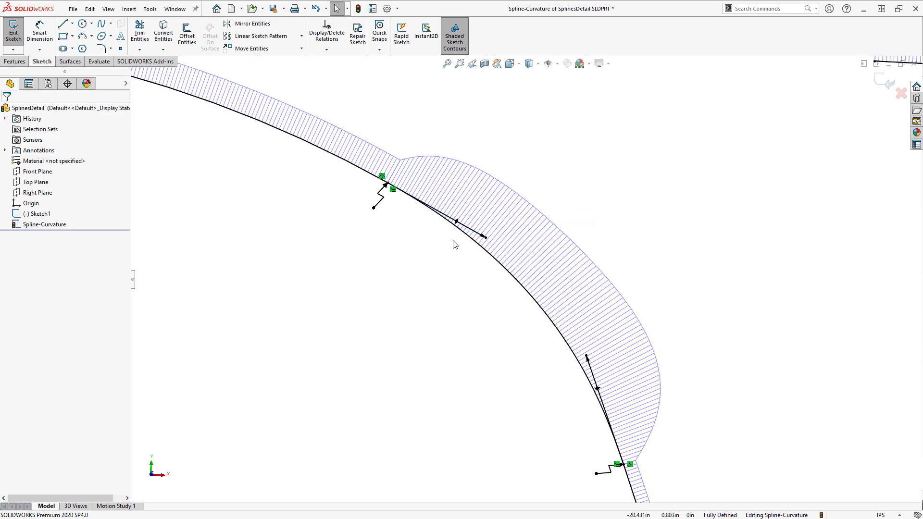
click(465, 233)
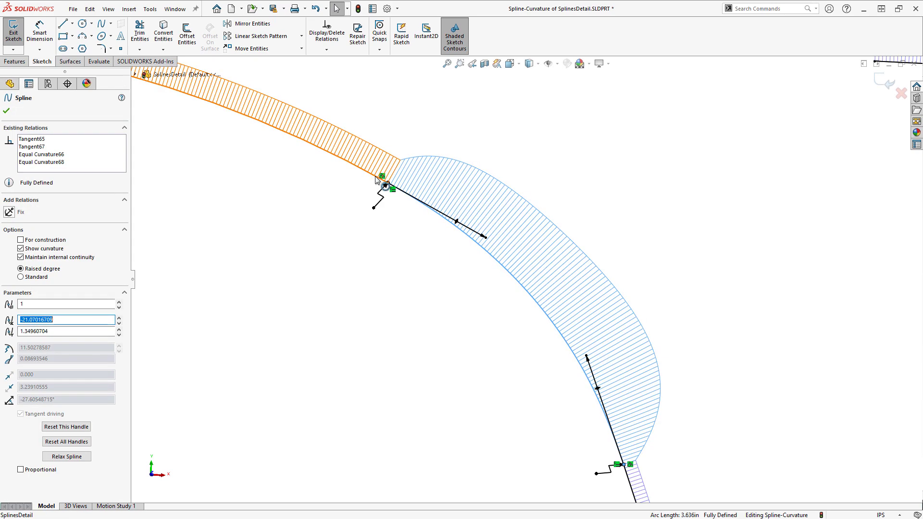
ctrl+click(379, 178)
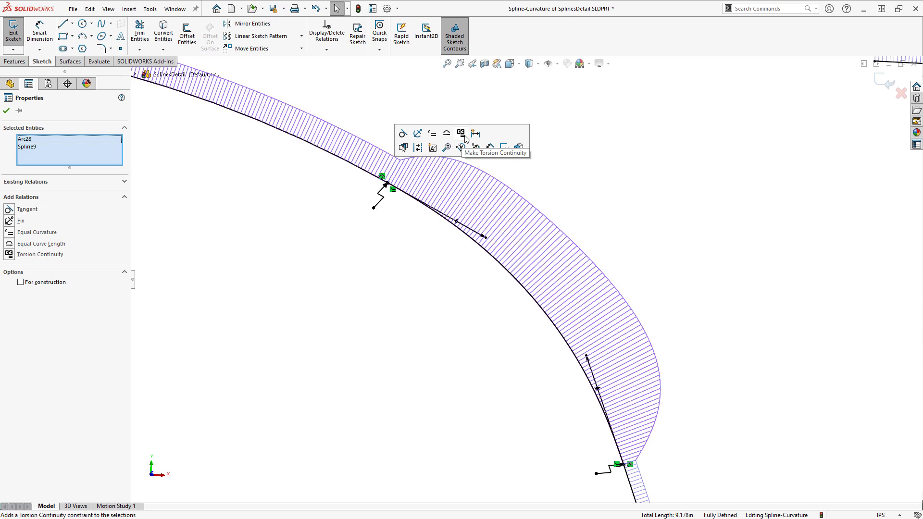
click(460, 134)
key(Escape)
Step: Apply torsion continuity between Spline9 and the lower arc Arc26
click(579, 358)
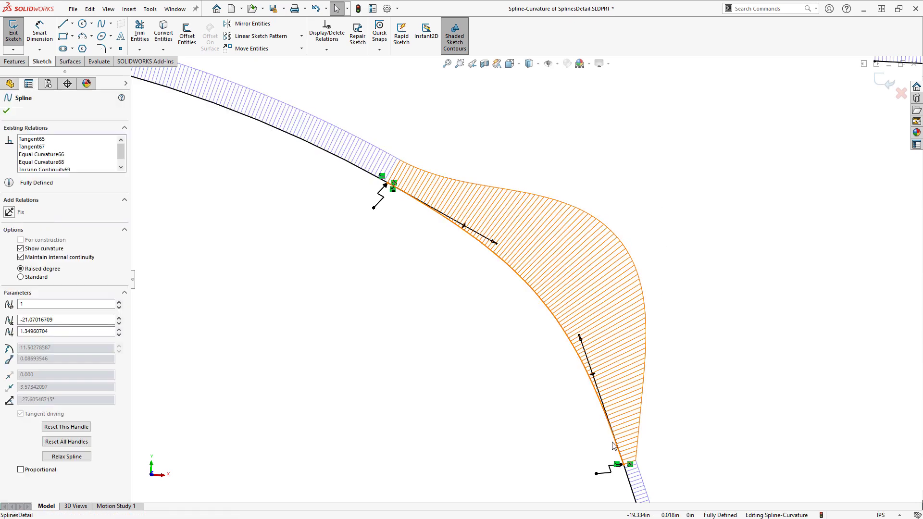
ctrl+click(626, 479)
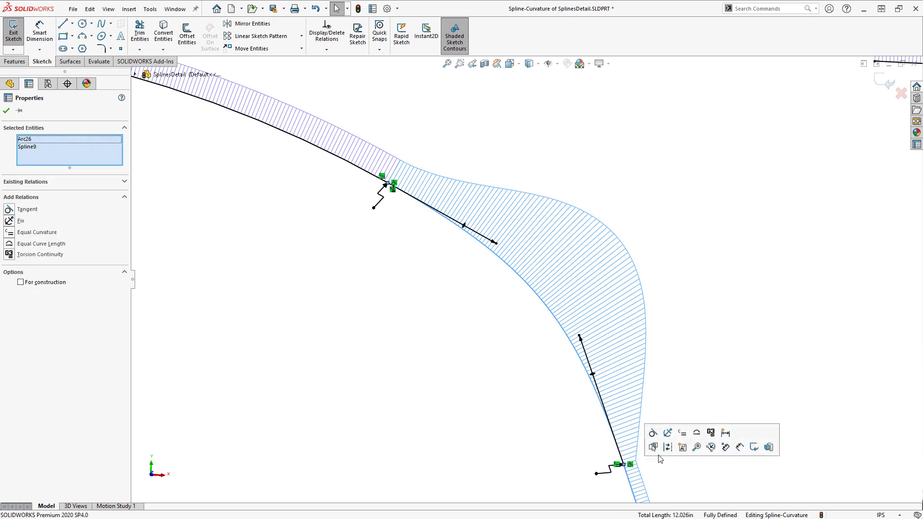
click(710, 434)
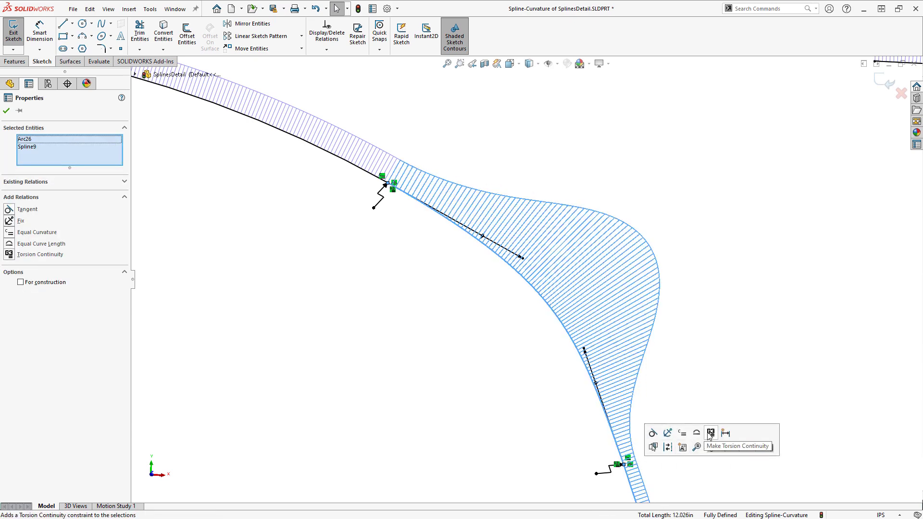
click(725, 291)
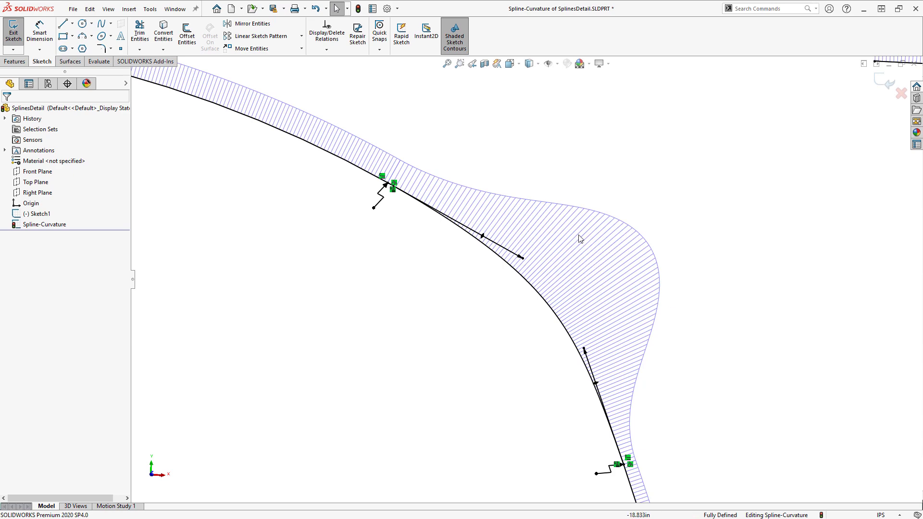
Step: Try shortening the tangent handle again, undo it, and pan to the gap between the curves
click(517, 258)
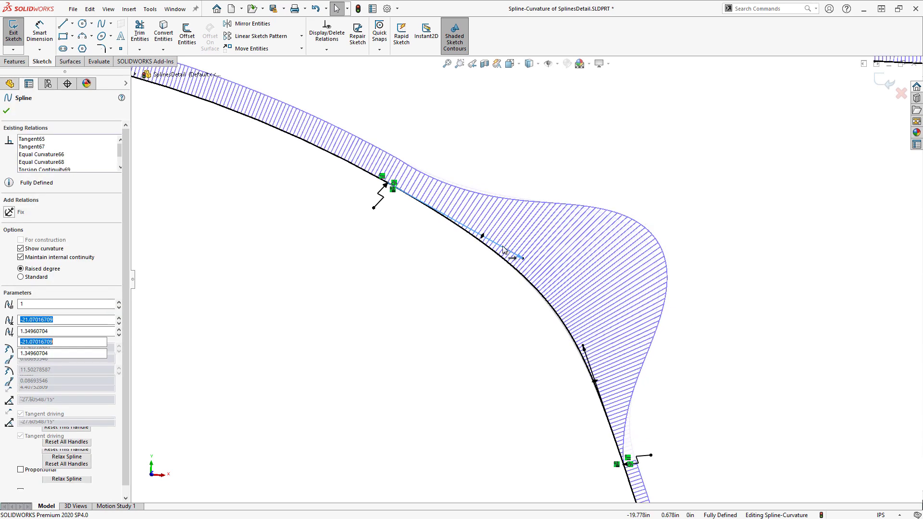
drag(524, 260, 545, 267)
click(695, 338)
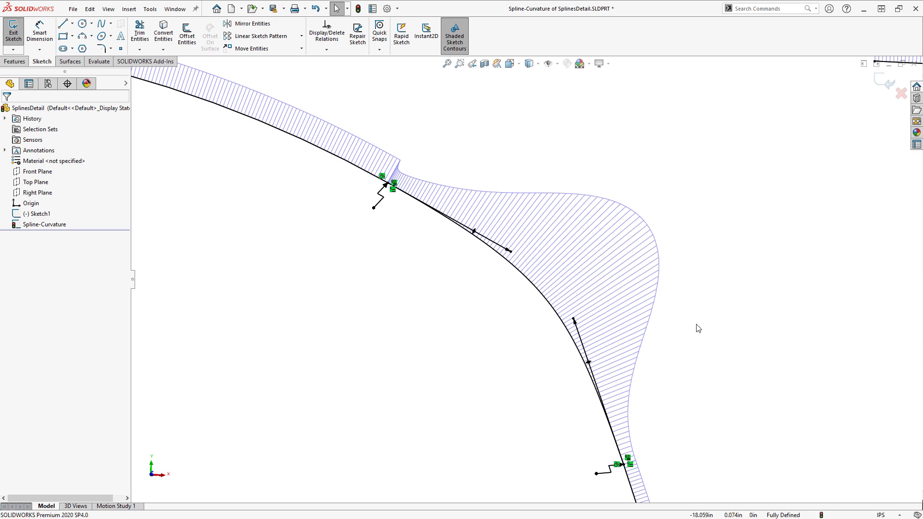
key(ctrl+z)
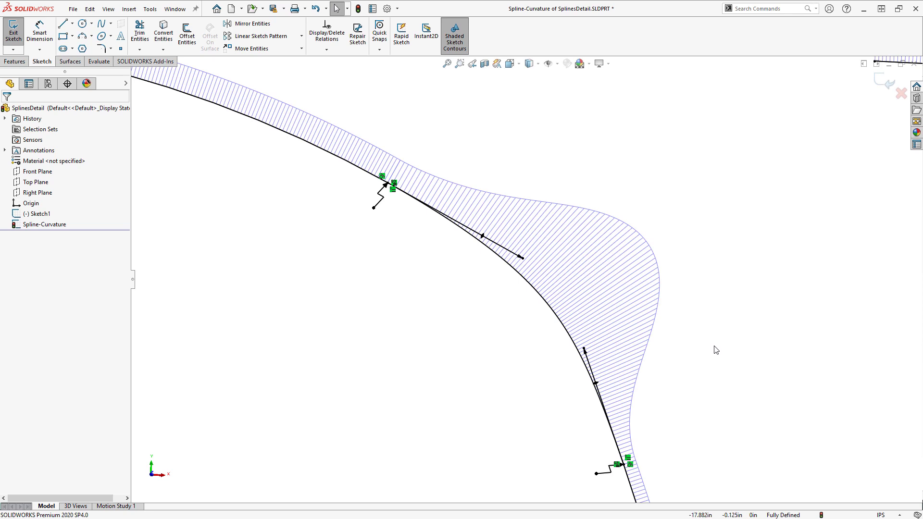
mouse_move(729, 356)
ctrl+middle_down()
mouse_move(756, 364)
mouse_move(490, 326)
mouse_move(839, 327)
mouse_move(337, 268)
mouse_move(280, 298)
ctrl+middle_up()
Step: Draw a 7-control-vertex style spline from the upper curve's end down to the lower curve
key(s)
click(343, 201)
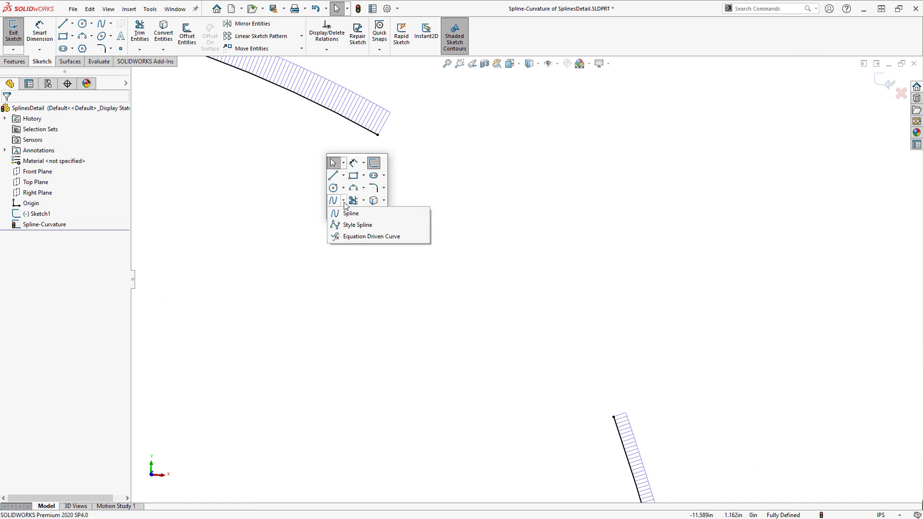
click(355, 225)
click(379, 135)
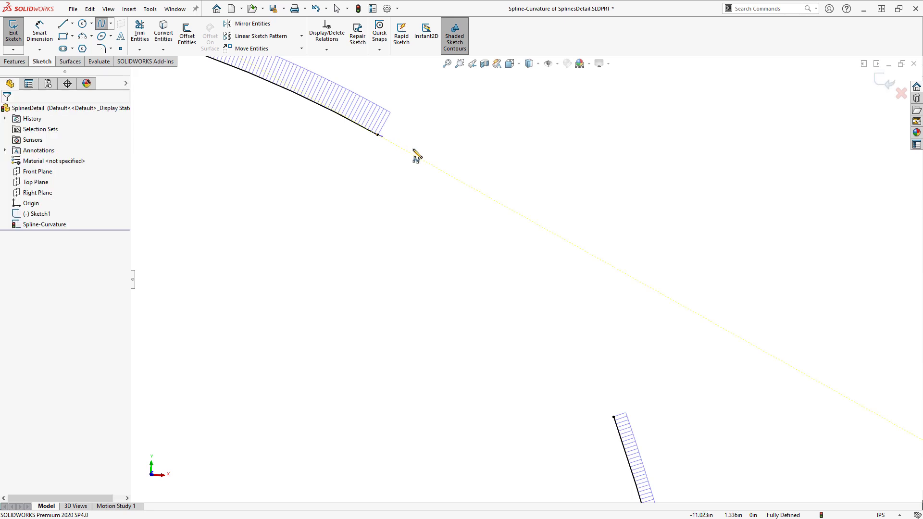
click(433, 165)
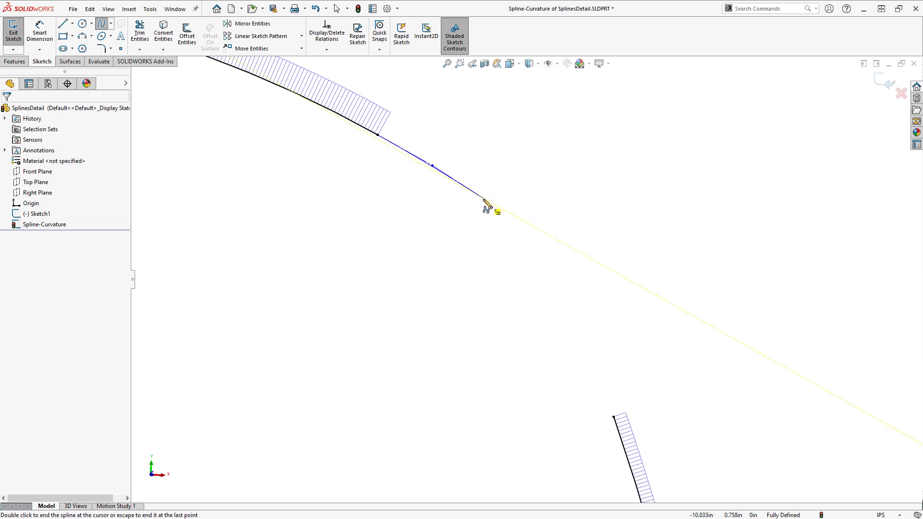
click(481, 197)
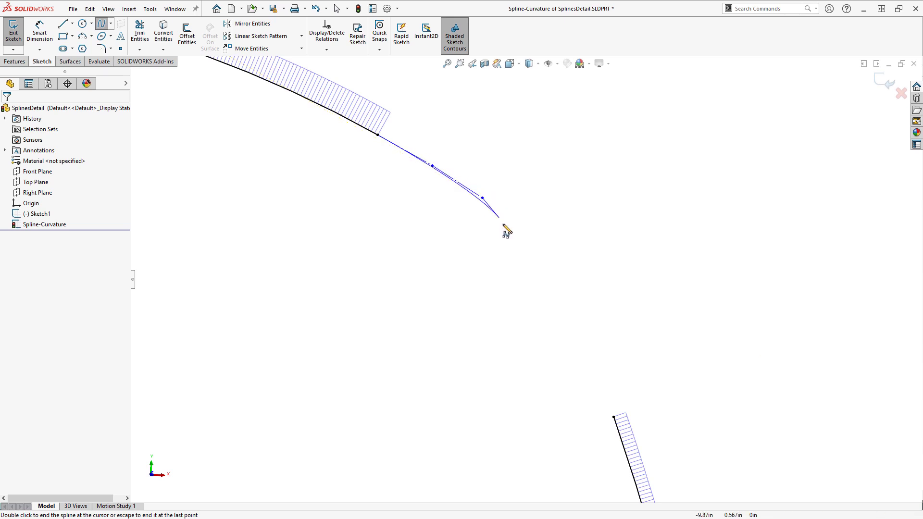
click(519, 244)
click(552, 288)
click(584, 337)
click(601, 387)
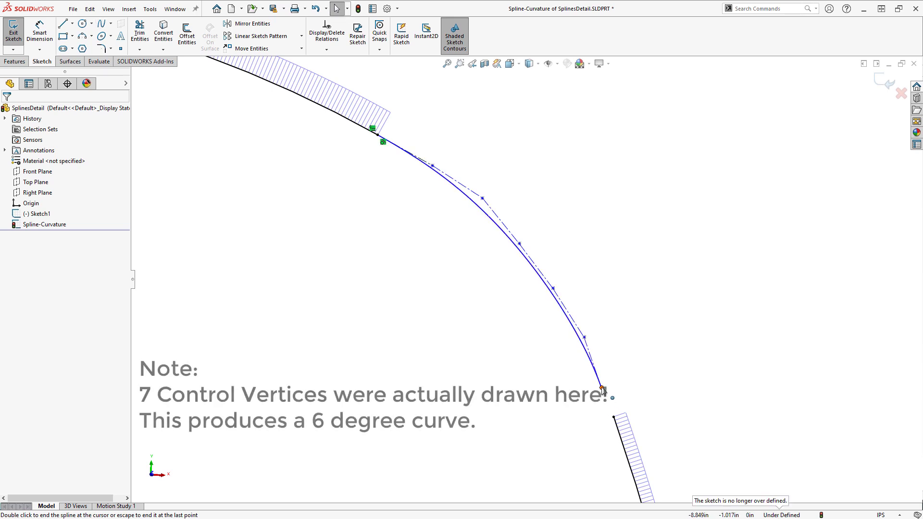
double_click(601, 386)
Step: Try making the spline's first control-polygon leg collinear with the upper curve, then undo the conflict
scroll(423, 212, up, 3)
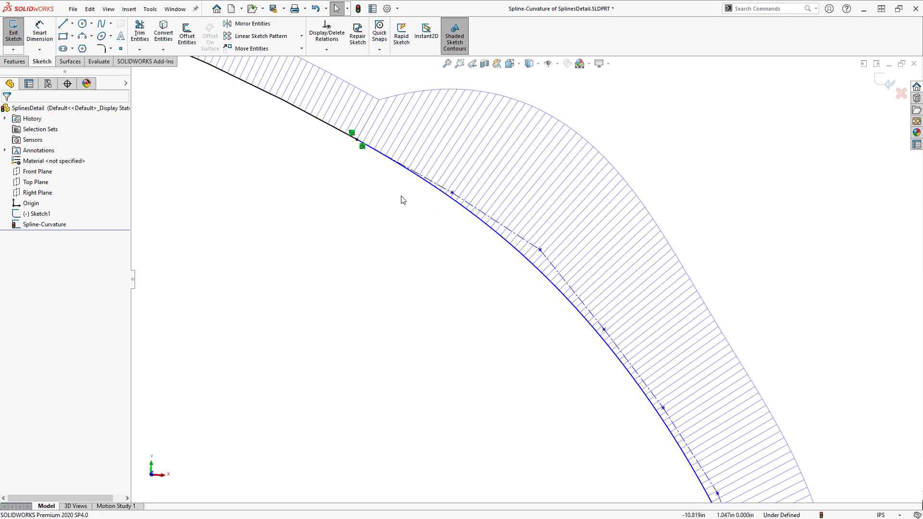
click(443, 190)
click(540, 250)
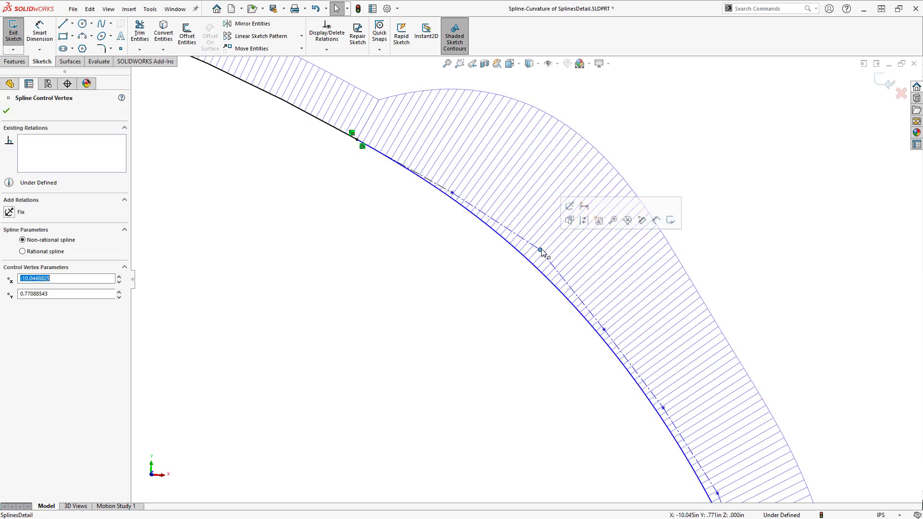
click(510, 231)
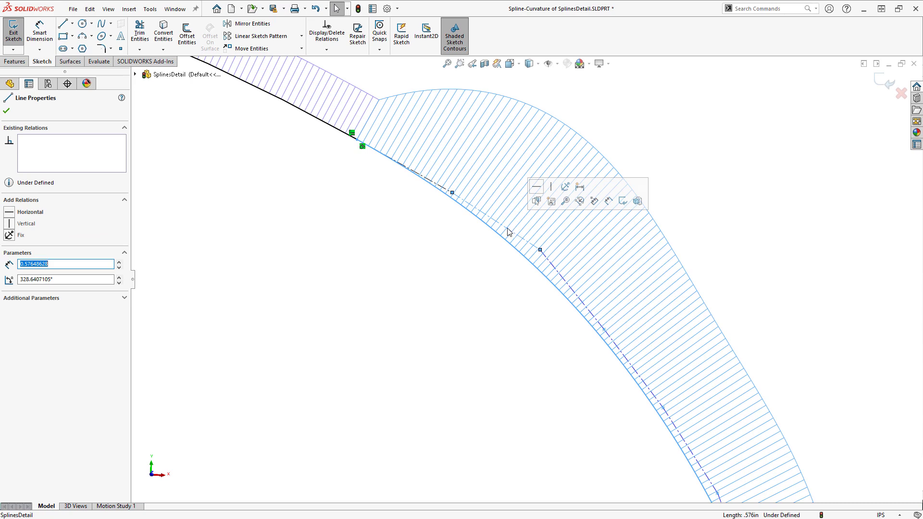
ctrl+click(438, 188)
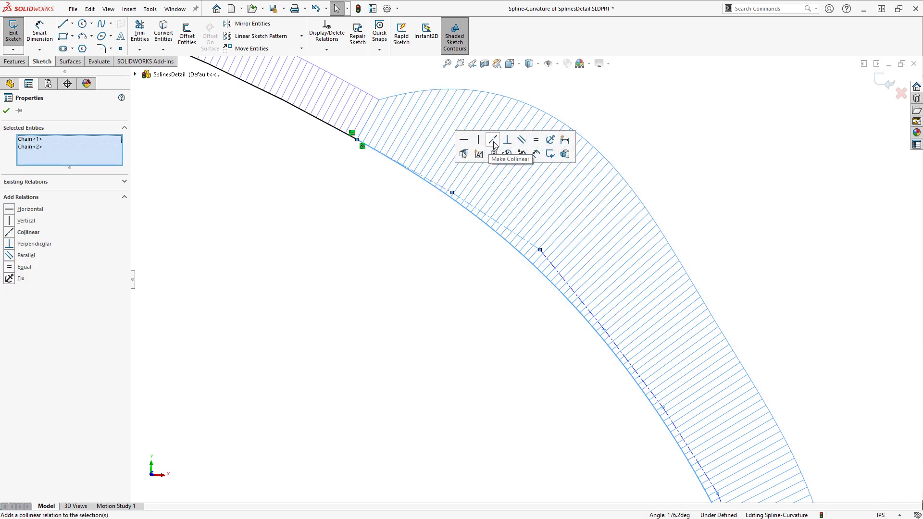
click(493, 144)
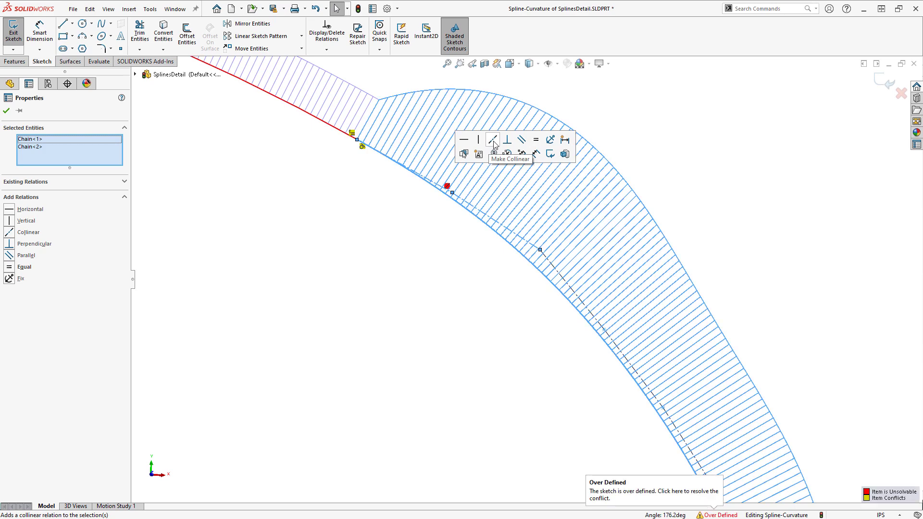
key(ctrl+z)
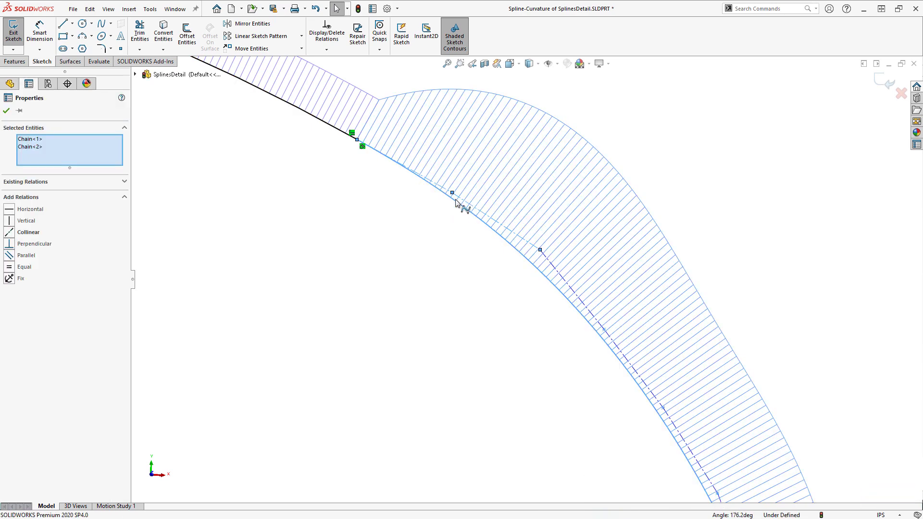
click(445, 223)
Step: Delete the Equal Curvature relation and make the first control-polygon leg collinear with the upper curve
scroll(454, 202, down, 3)
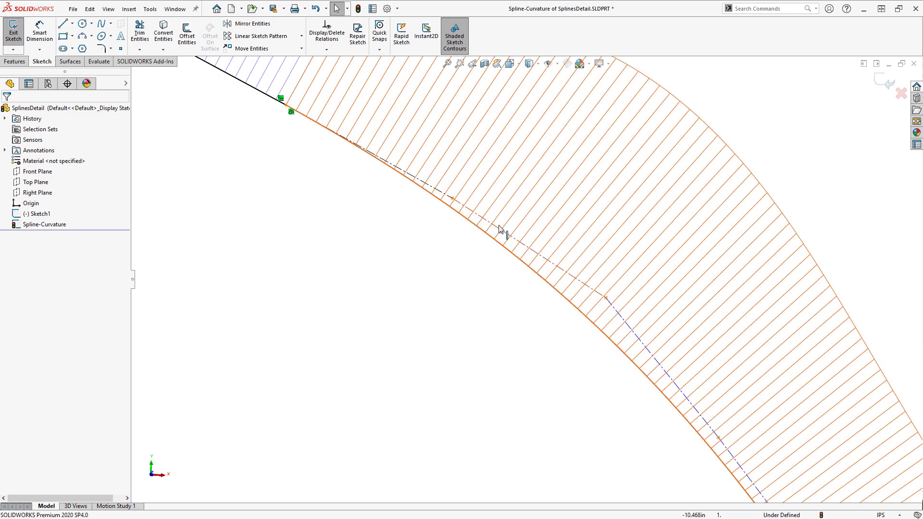
scroll(550, 263, up, 1)
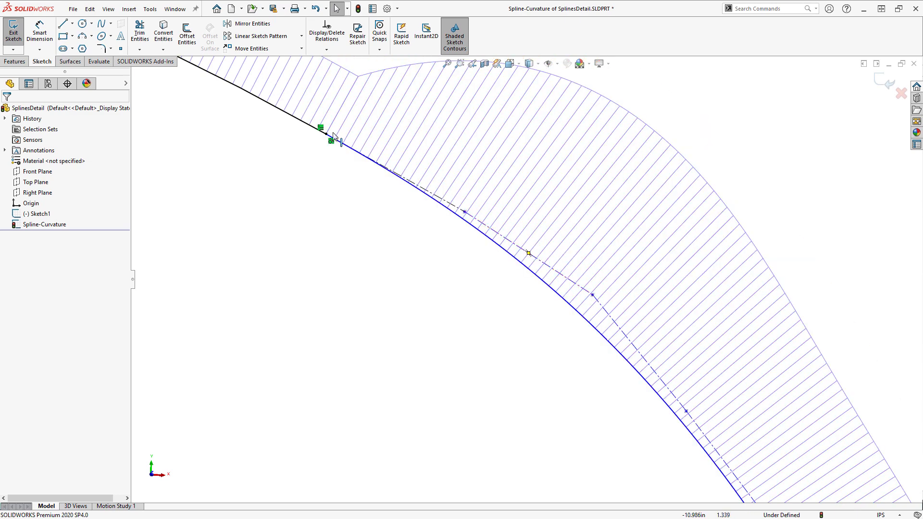
click(322, 128)
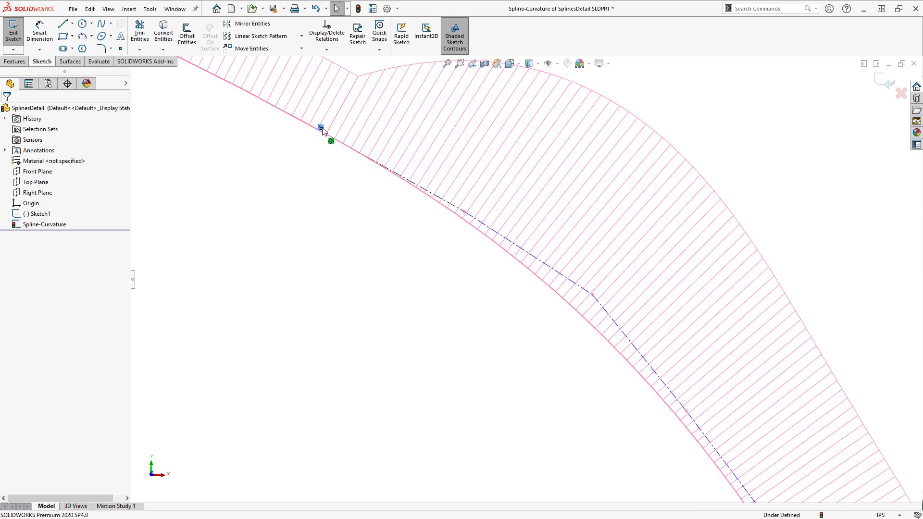
key(Delete)
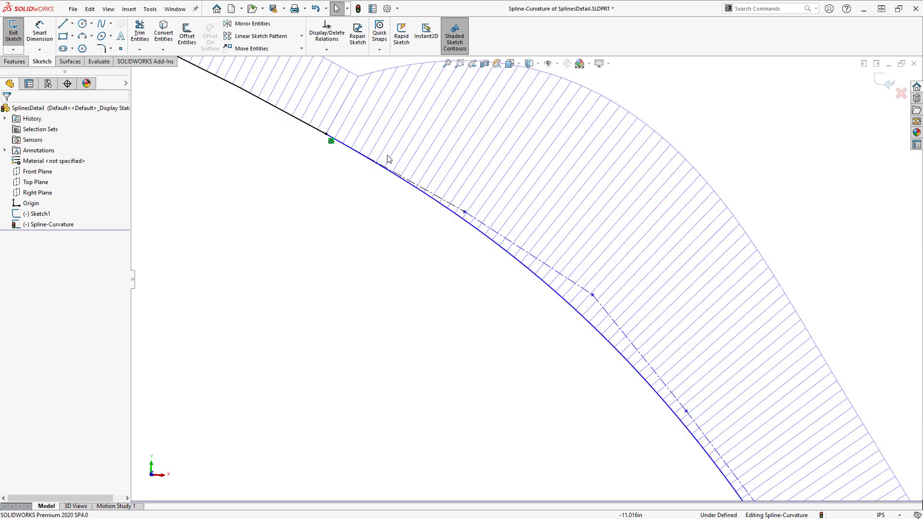
click(459, 211)
ctrl+click(483, 227)
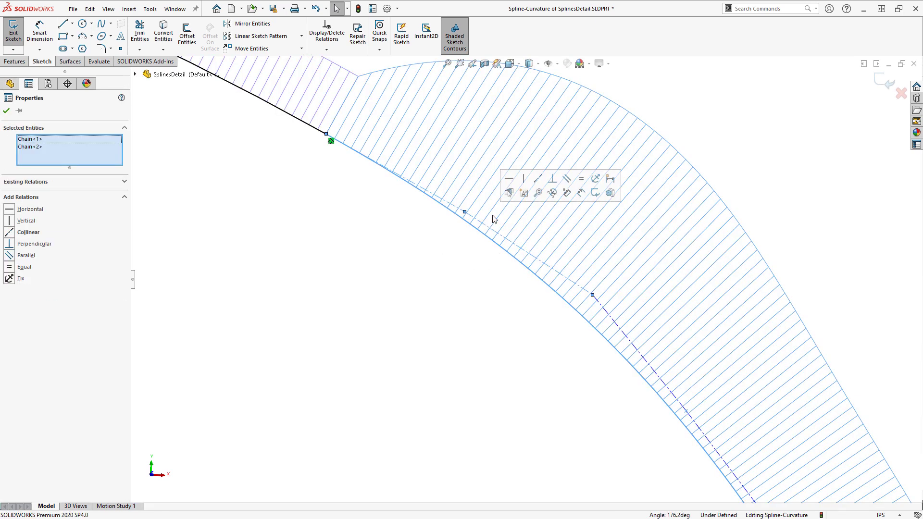
click(537, 181)
click(474, 264)
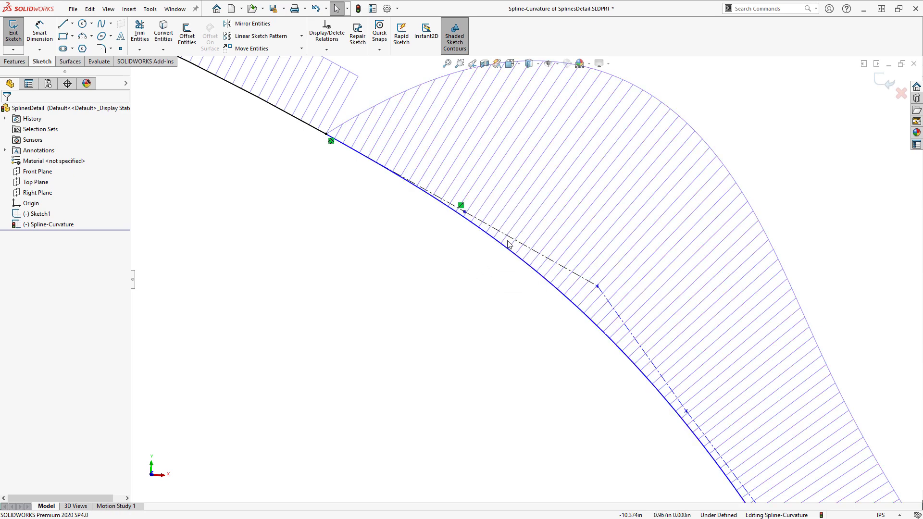
Step: Add an Equal Curvature relation between the style spline and Arc27
click(461, 206)
click(463, 221)
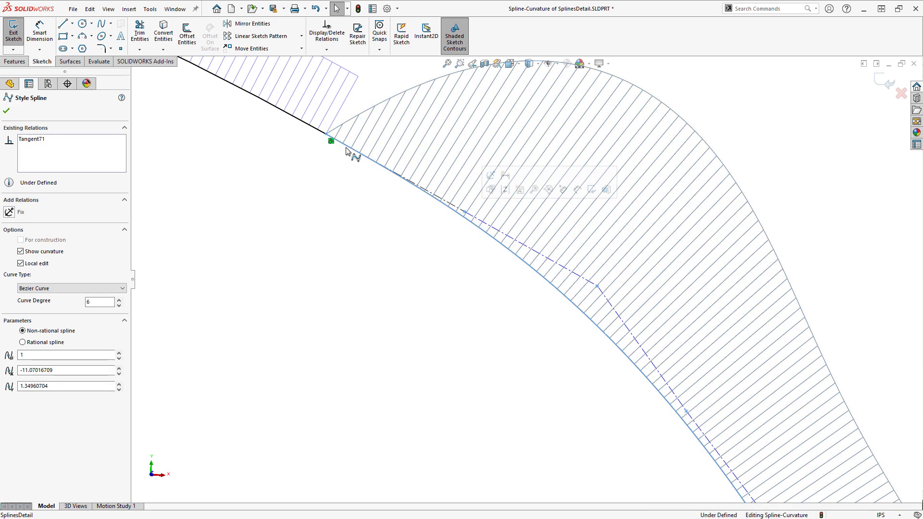
ctrl+click(319, 135)
click(370, 85)
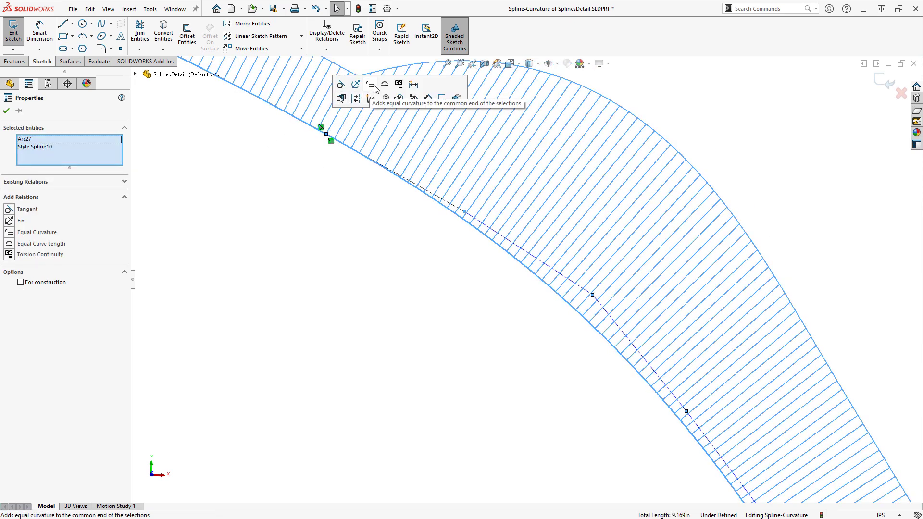
click(365, 207)
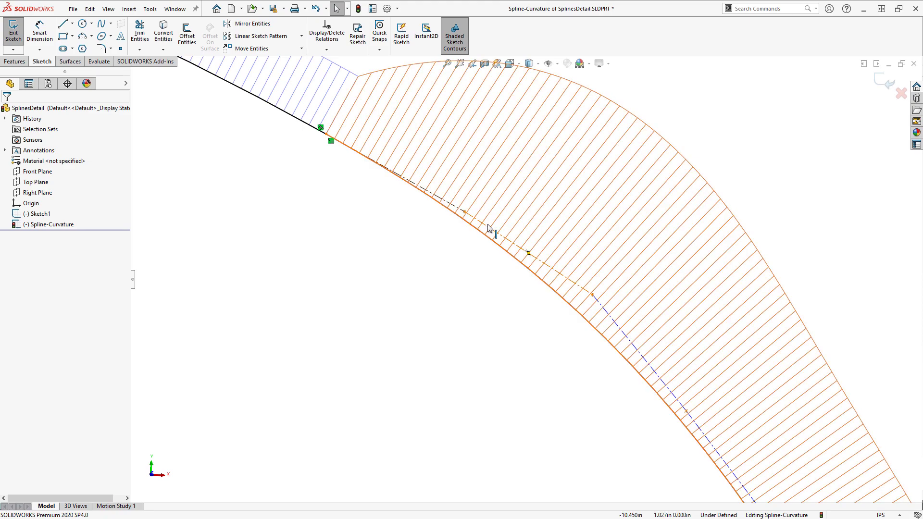
Step: Add the higher continuity relation between the style spline and Arc27
click(489, 241)
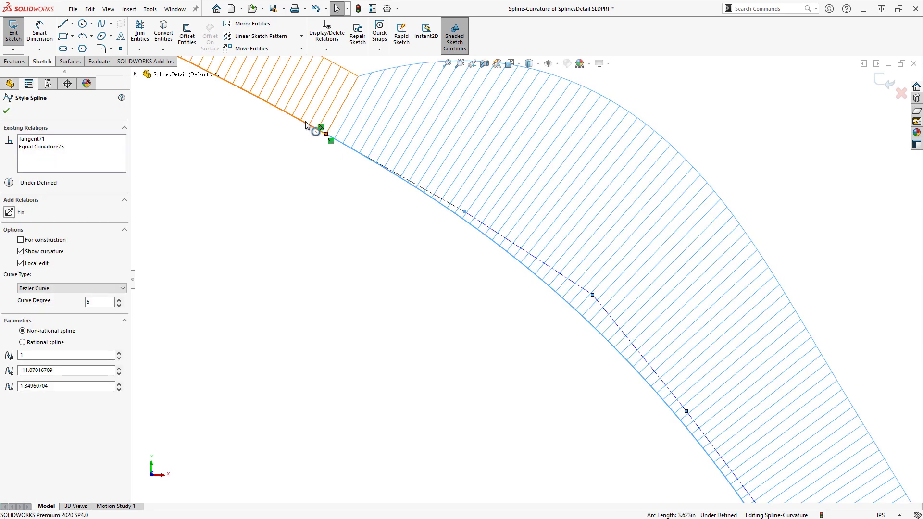
ctrl+click(306, 125)
click(384, 76)
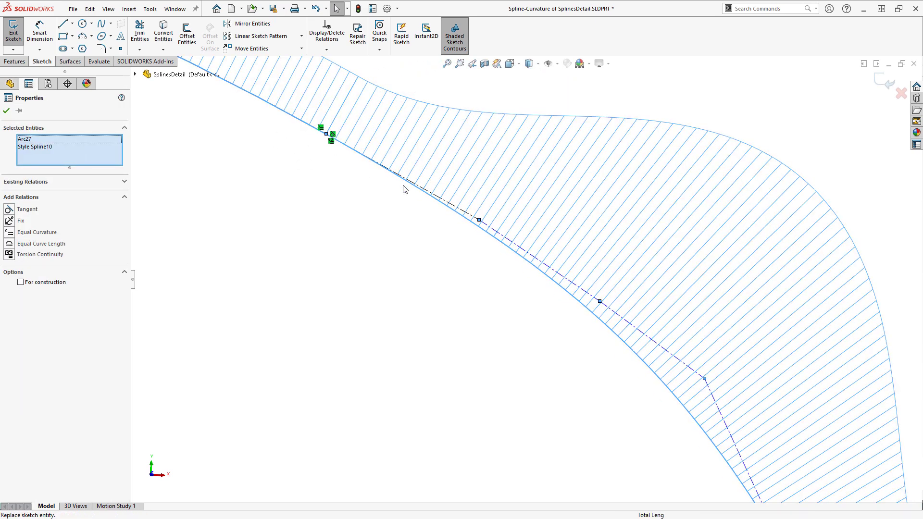
click(423, 250)
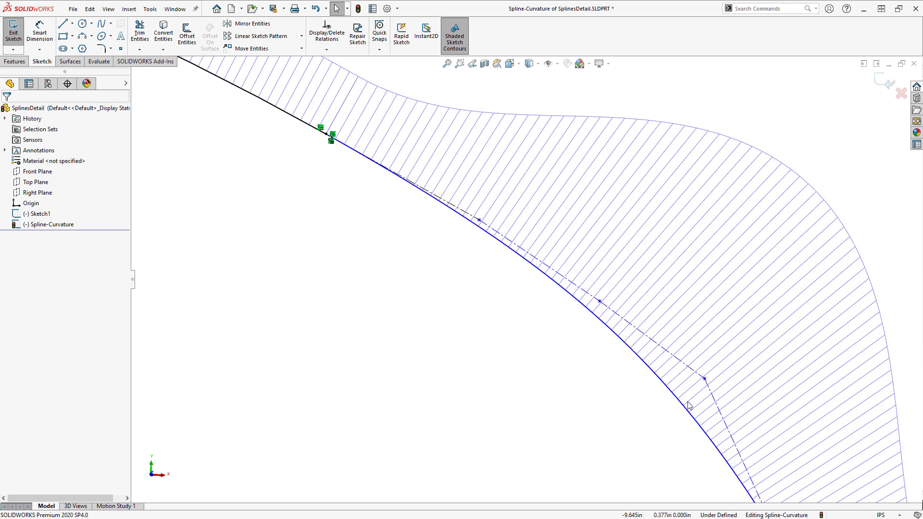
Step: Try a continuity relation between the style spline and Arc25, then undo it
scroll(484, 293, up, 5)
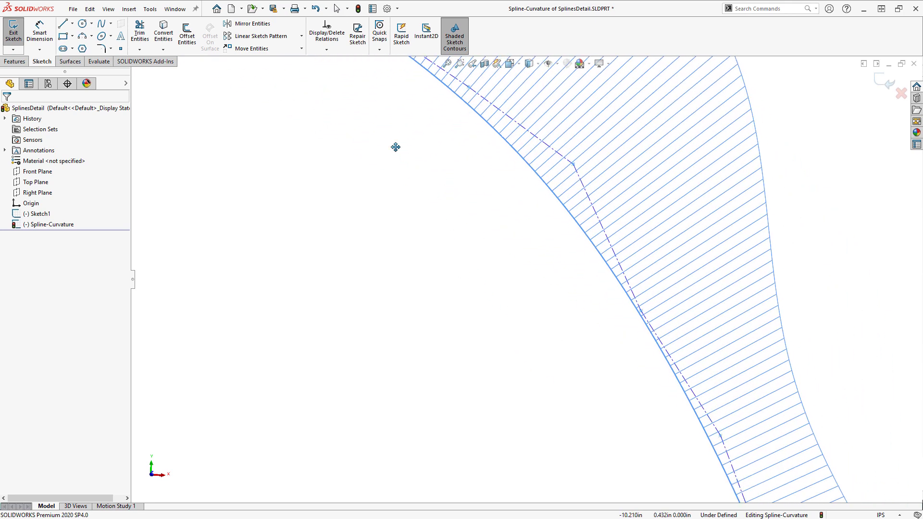
scroll(561, 340, up, 1)
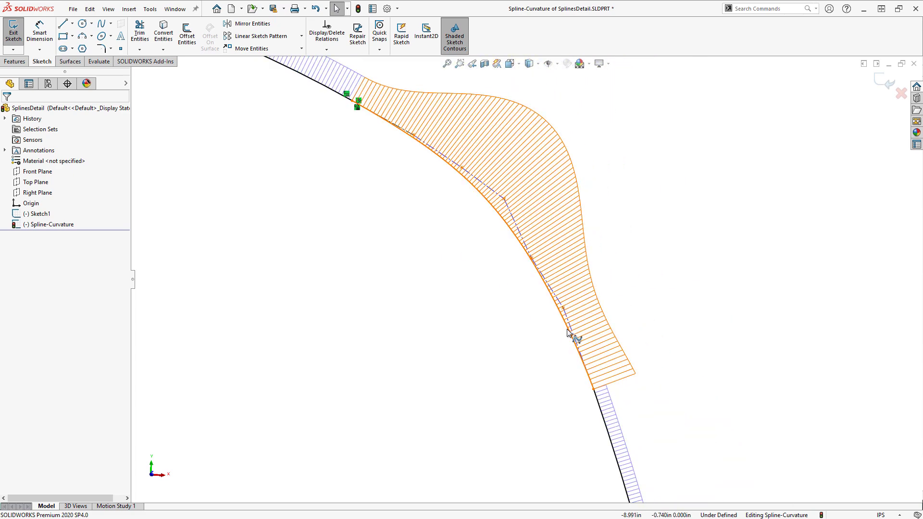
click(572, 334)
click(601, 406)
ctrl+click(584, 364)
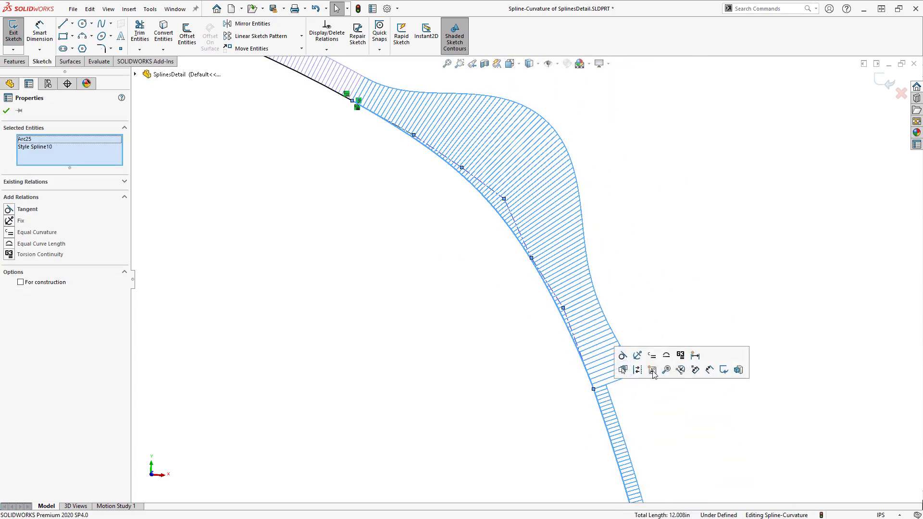
click(675, 300)
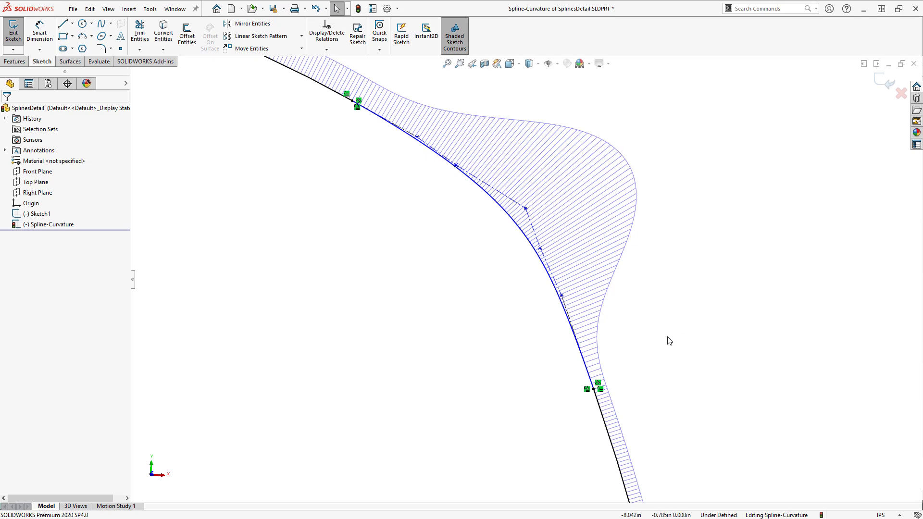
key(ctrl+z)
click(497, 297)
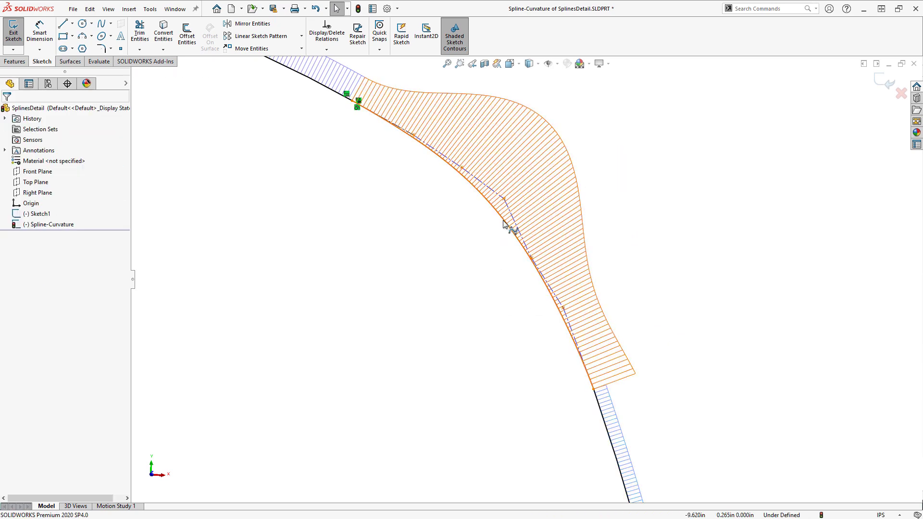
Step: Lower the spline degree from 6 to 5 and retry torsion continuity with the lower arc, undoing it
click(504, 223)
click(119, 304)
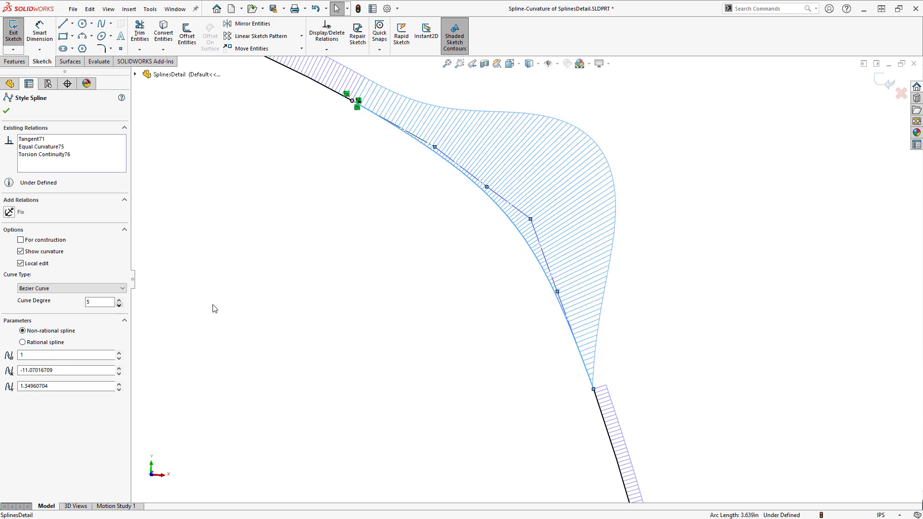
click(272, 312)
click(579, 367)
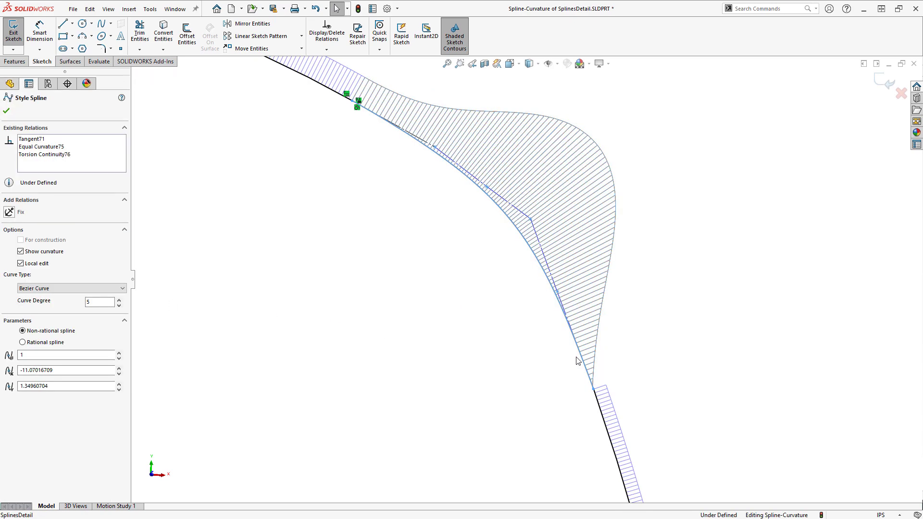
ctrl+click(601, 406)
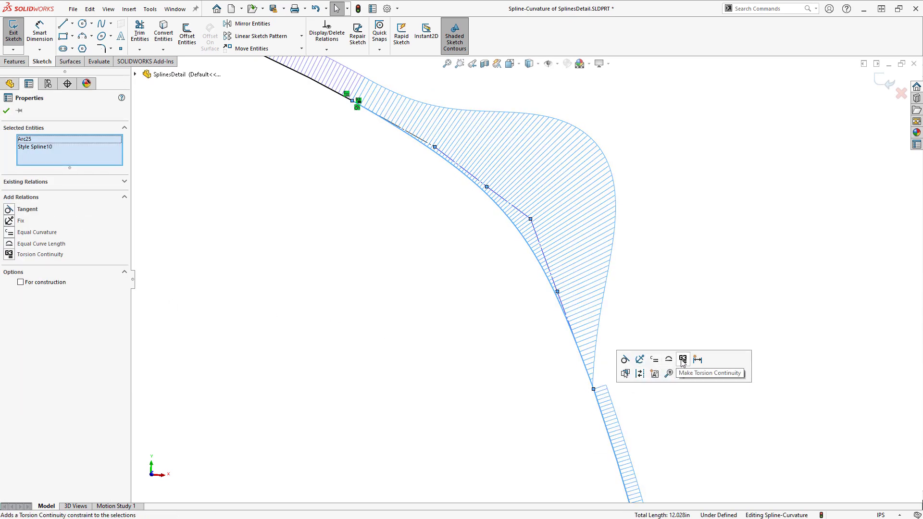
click(683, 359)
click(675, 359)
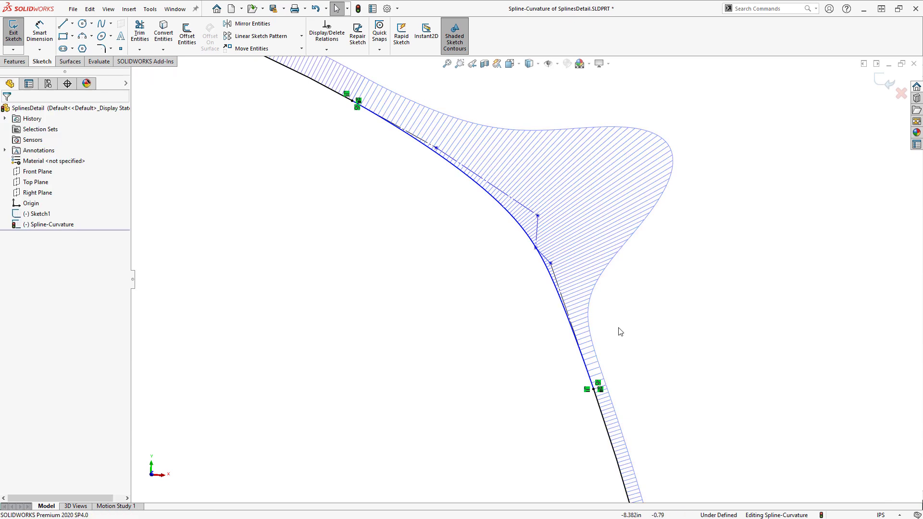
key(ctrl+z)
Step: Lower the spline degree to 4 and make it torsion continuous with the lower arc
click(532, 255)
click(379, 264)
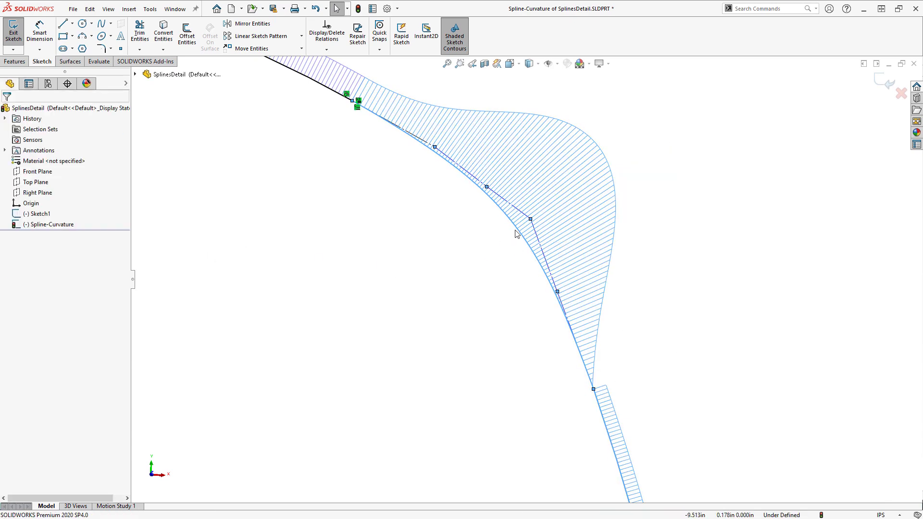
click(517, 233)
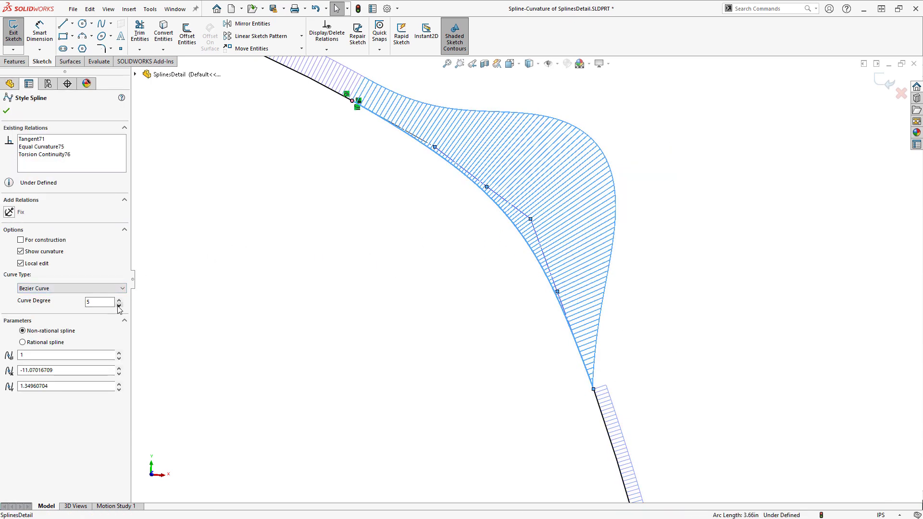
click(118, 305)
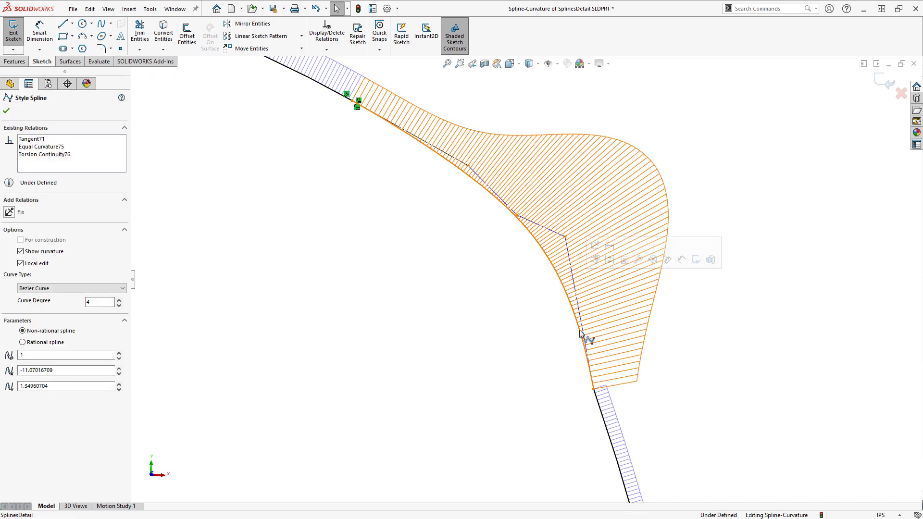
ctrl+click(605, 408)
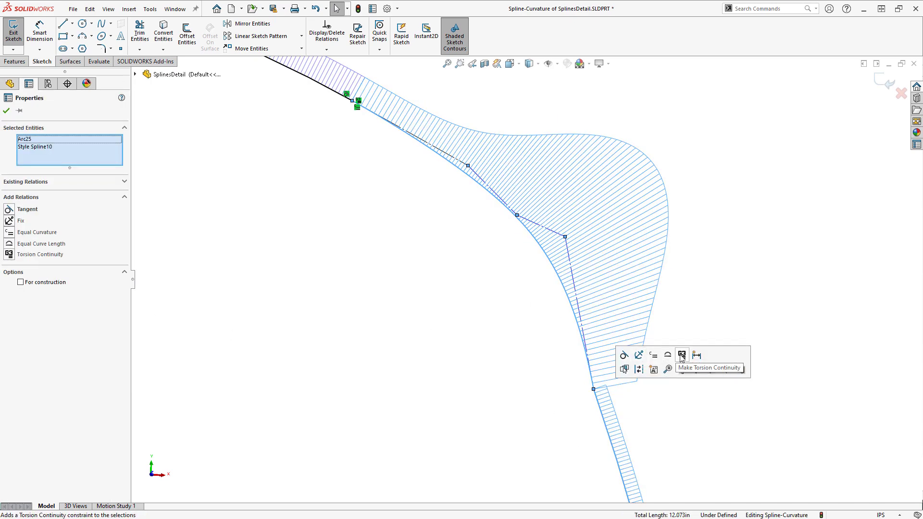
click(682, 356)
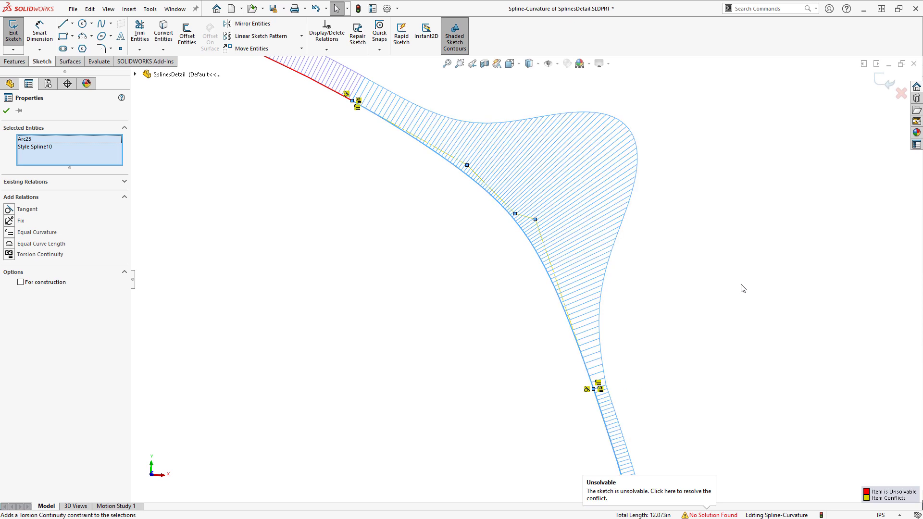
click(710, 284)
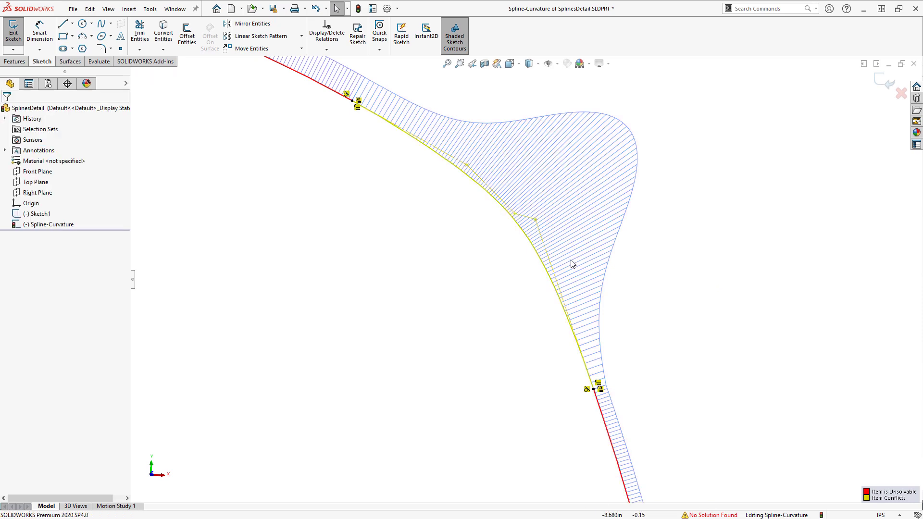
Step: Raise the spline degree back to 5 so the sketch solves Under Defined
click(509, 259)
click(119, 301)
click(119, 301)
click(421, 315)
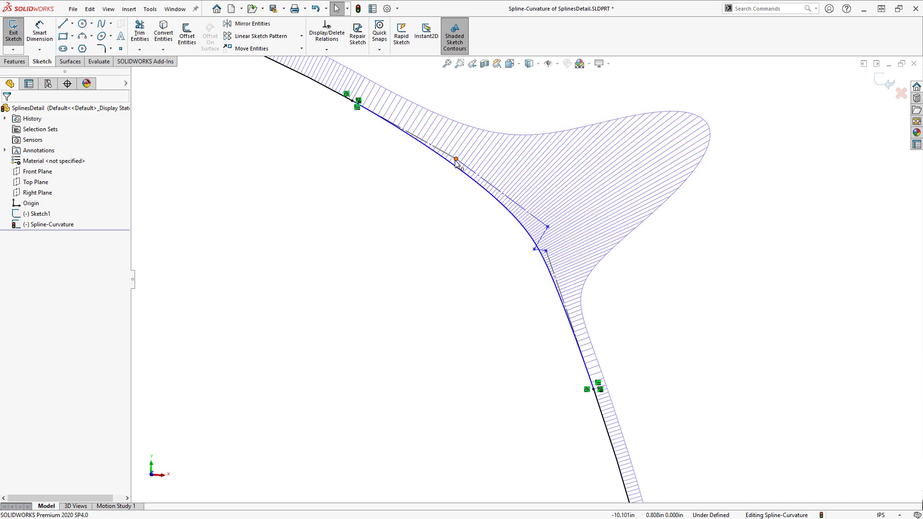
Step: Drag several spline control vertices to reshape the curvature comb
drag(547, 226, 546, 213)
click(466, 181)
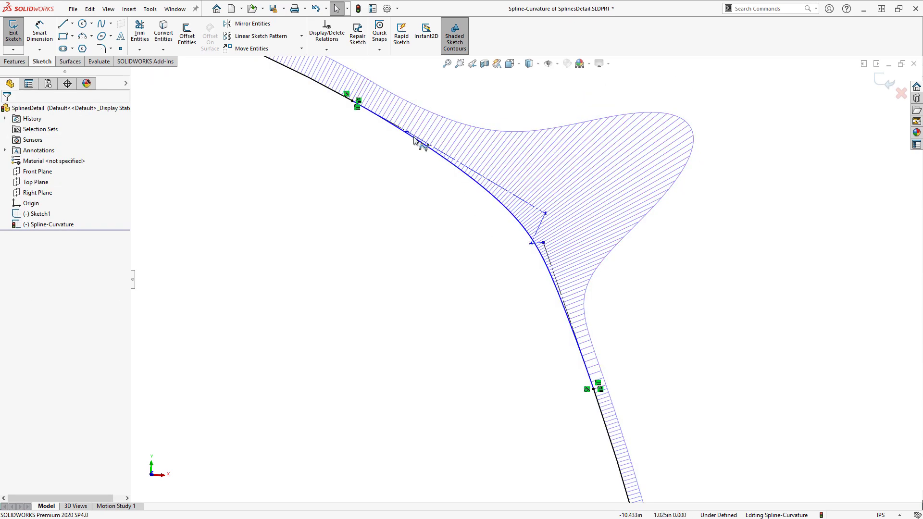
drag(407, 133, 439, 156)
scroll(438, 159, down, 2)
click(437, 160)
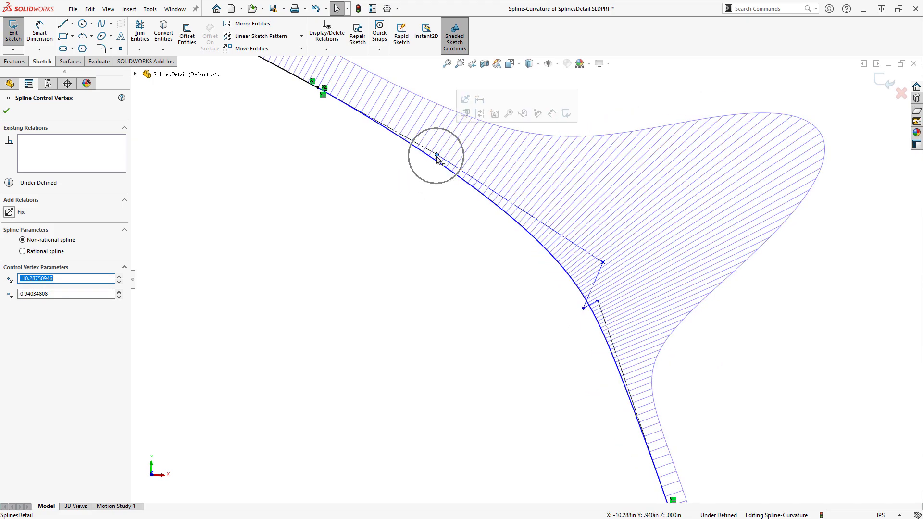
drag(463, 170, 611, 270)
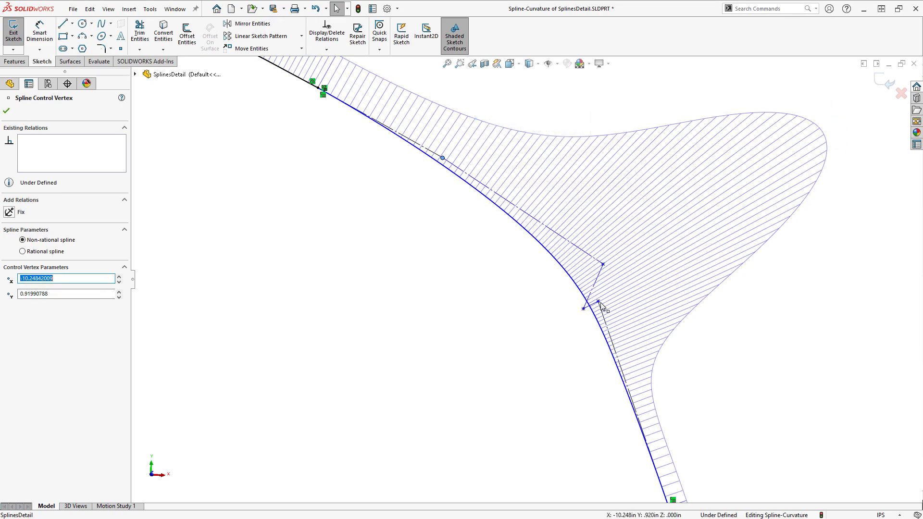
drag(608, 322, 628, 357)
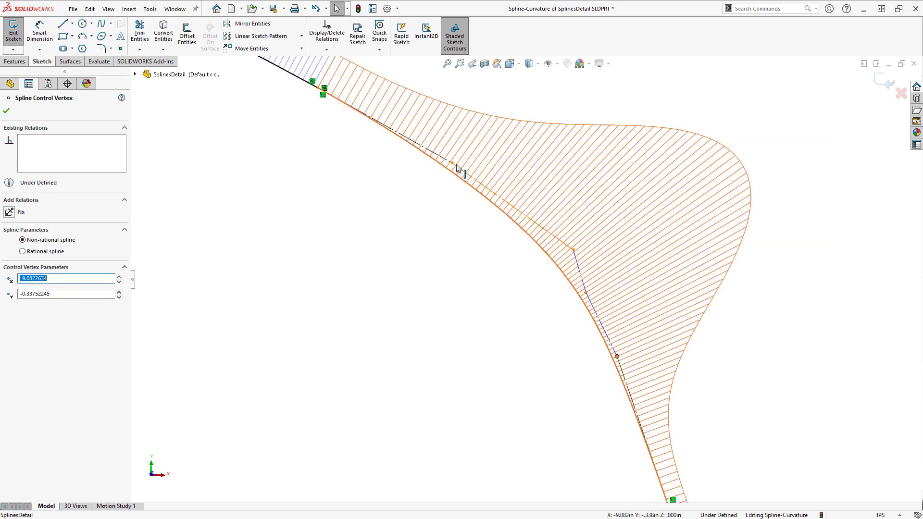
mouse_move(573, 250)
mouse_down()
mouse_move(553, 231)
mouse_move(572, 247)
mouse_move(528, 274)
mouse_move(567, 246)
mouse_move(594, 243)
mouse_up()
Step: Dismiss the over-define warning, clear the selection, and zoom to fit the whole spline
key(Return)
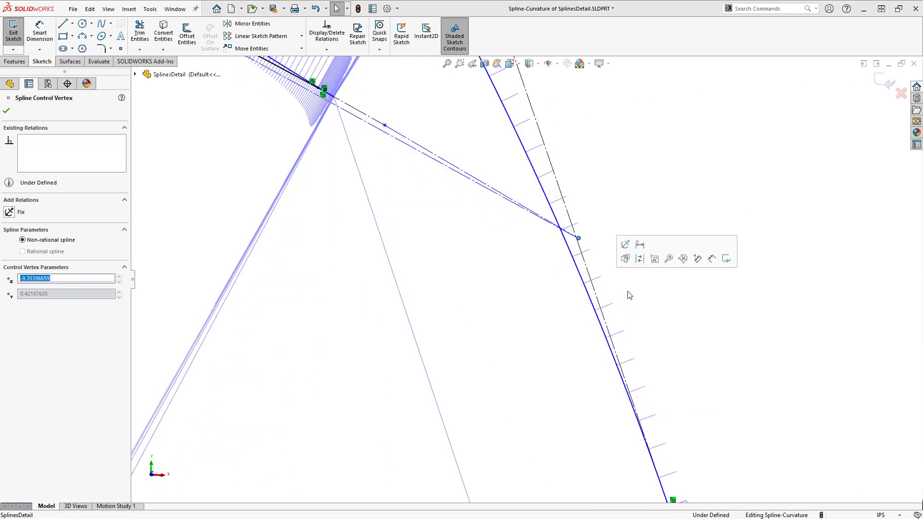
click(627, 319)
click(757, 333)
key(f)
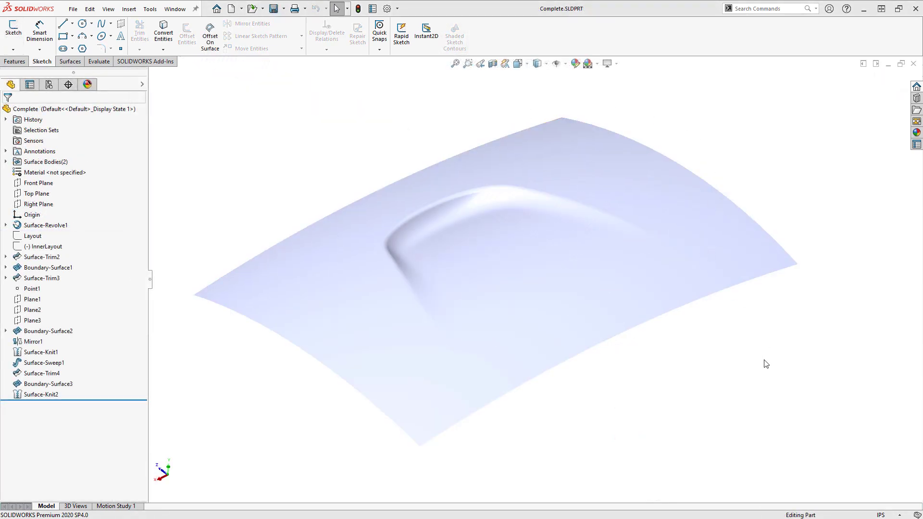
Step: Roll Complete.SLDPRT back to just below Surface-Knit1, then switch to Start-G3.SLDPRT
middle_drag(766, 364, 794, 328)
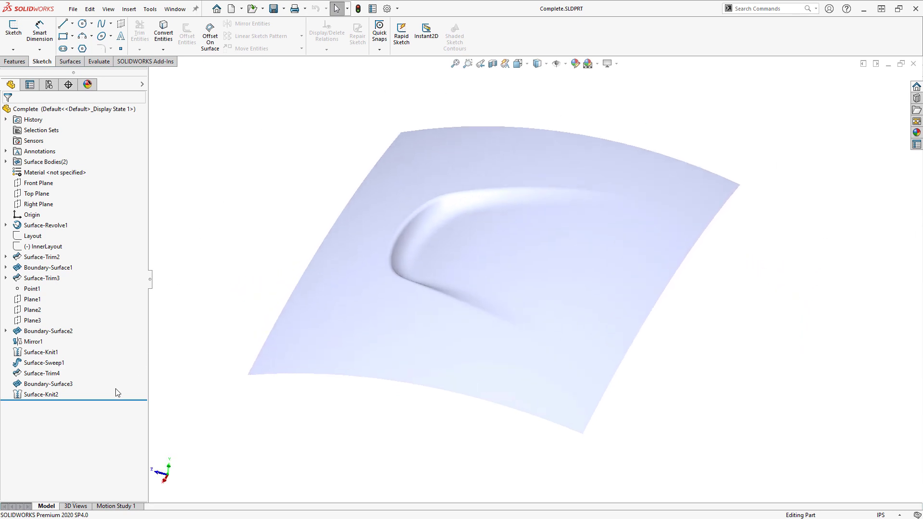
drag(102, 400, 102, 359)
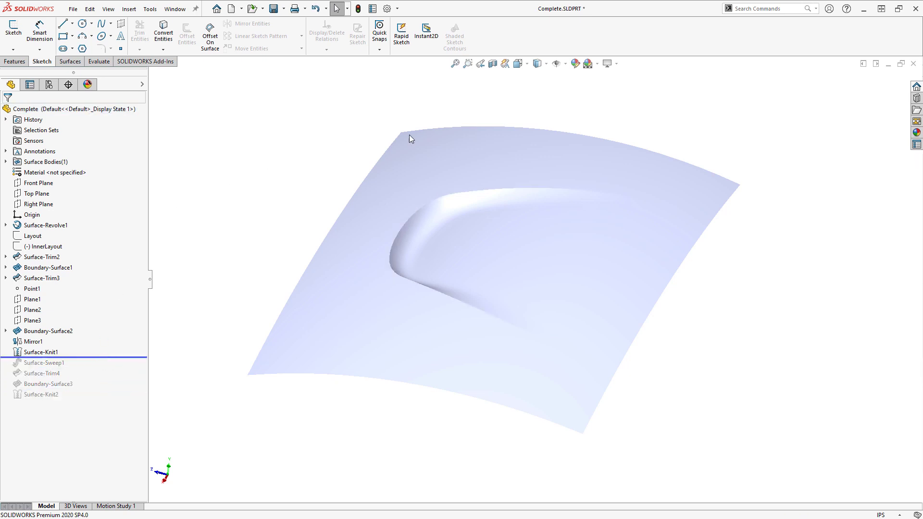
mouse_move(546, 65)
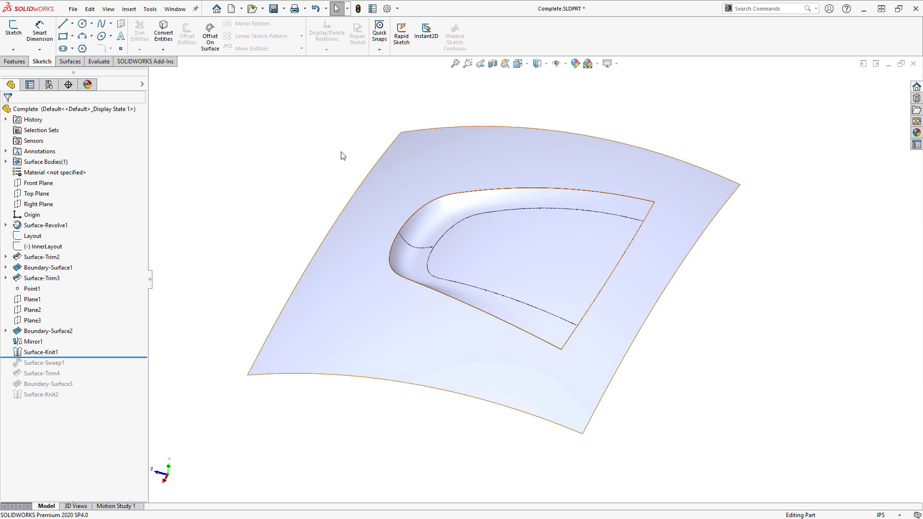
key(ctrl+Tab)
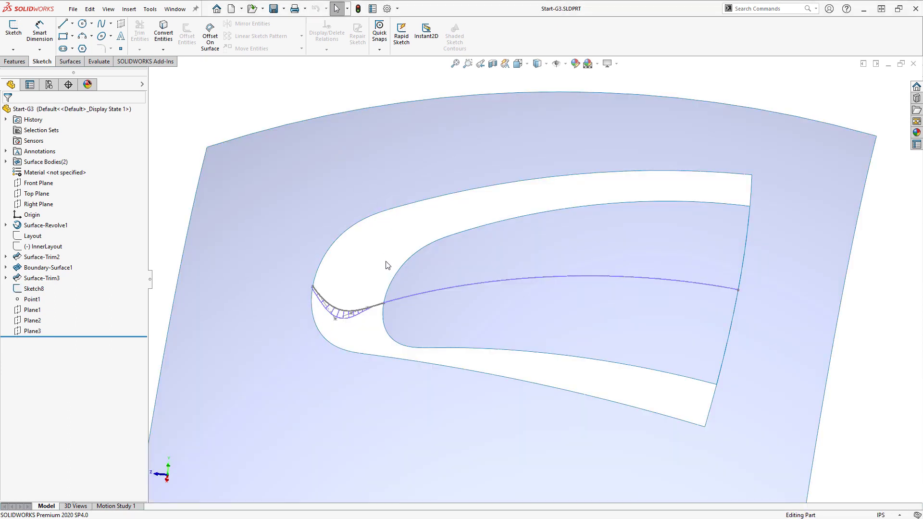
Step: Edit Sketch8 and zoom in on its bridging curve with the 35° angle at the surface edge
click(348, 315)
click(376, 270)
scroll(331, 326, down, 5)
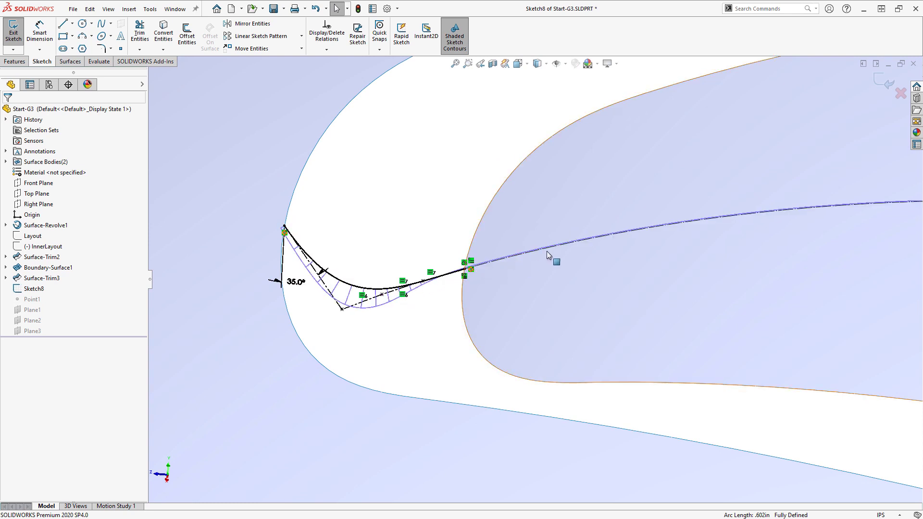
click(565, 246)
Step: Close Sketch8 and start a new sketch on Plane1
click(880, 84)
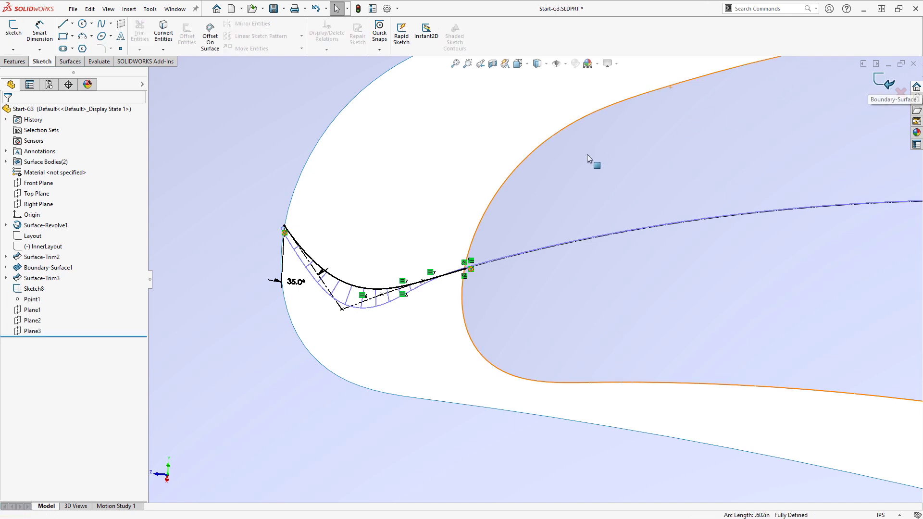
click(31, 310)
click(37, 294)
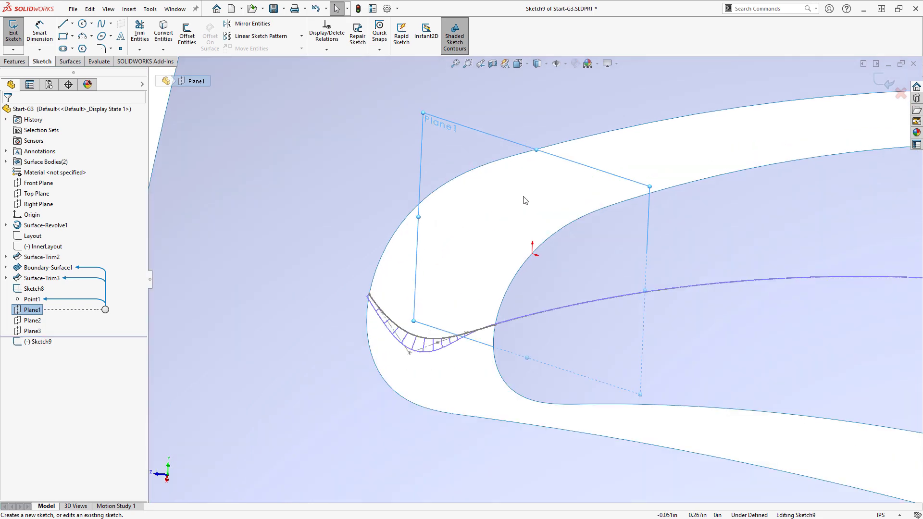
mouse_move(646, 249)
middle_down()
mouse_move(641, 208)
mouse_move(661, 183)
mouse_move(676, 214)
mouse_move(655, 242)
middle_up()
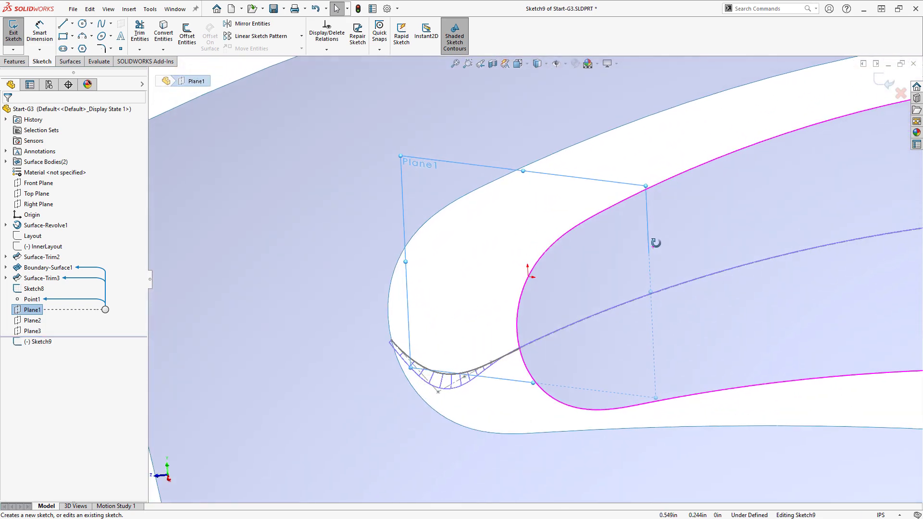
Step: Draw a three-point style spline across the surface opening
click(110, 23)
click(124, 47)
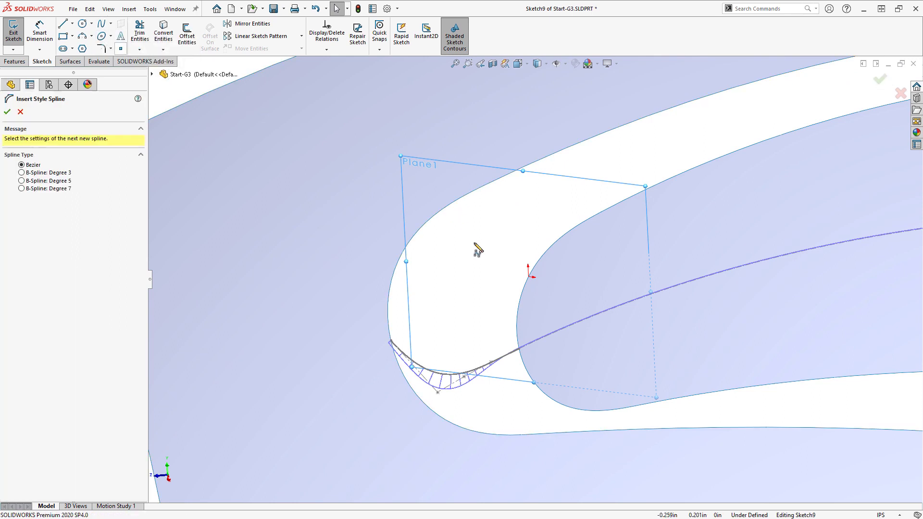
click(522, 279)
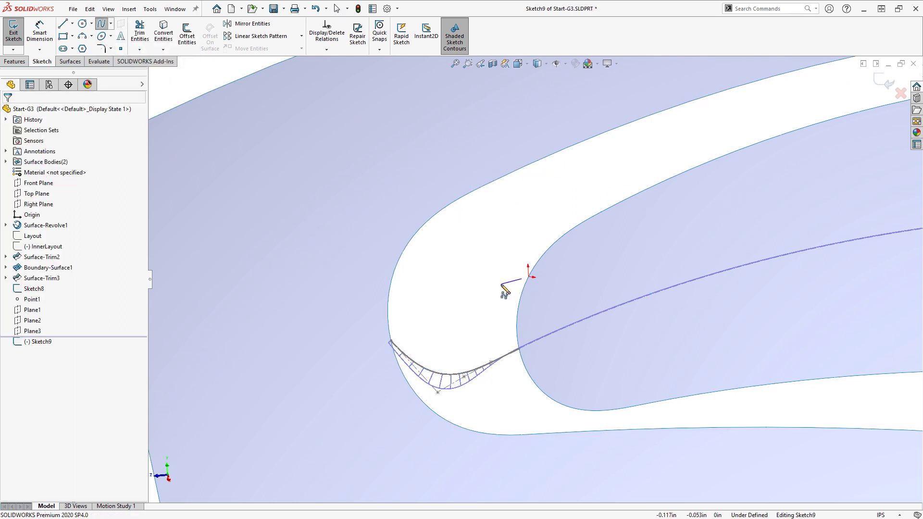
click(448, 299)
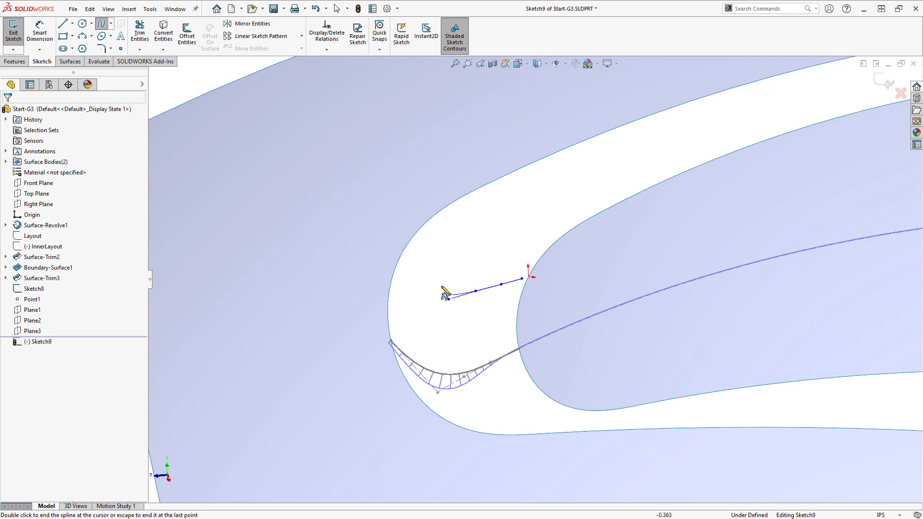
double_click(415, 241)
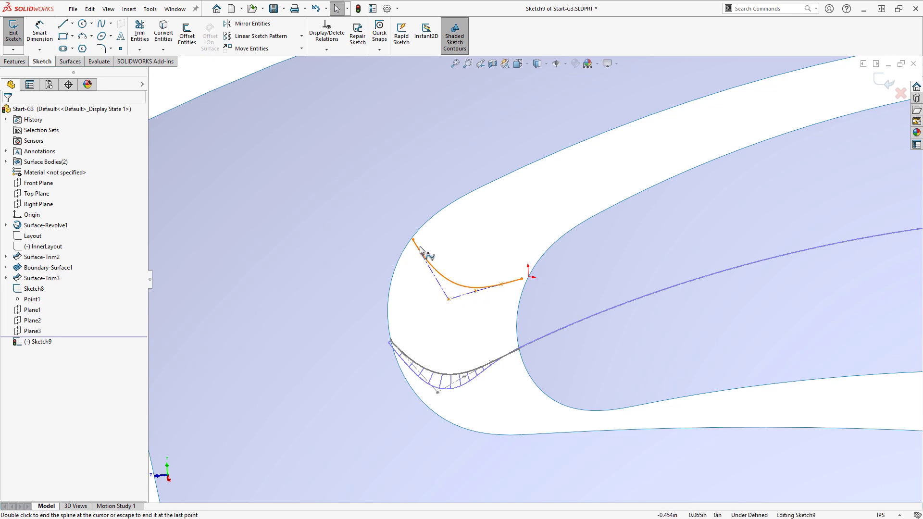
Step: Pierce the spline's right endpoint onto the surface edge
click(415, 239)
drag(414, 240, 403, 251)
ctrl+click(422, 222)
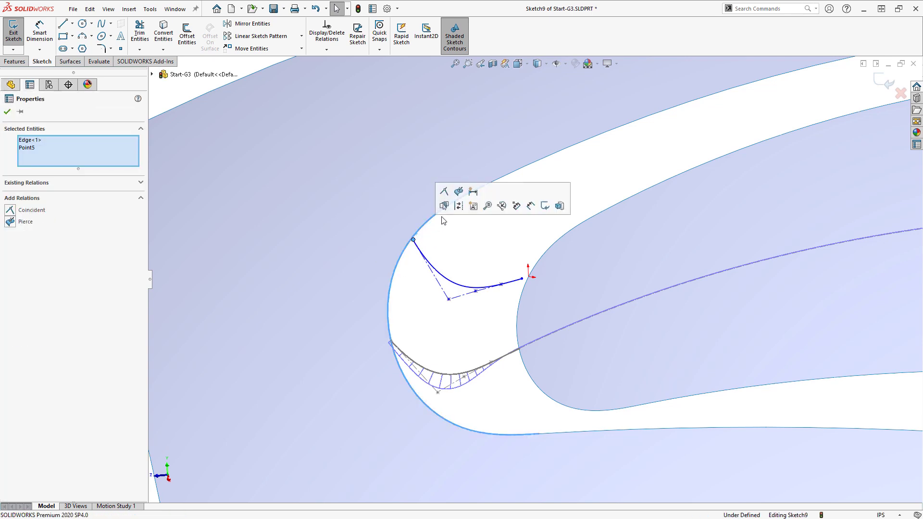
key(Escape)
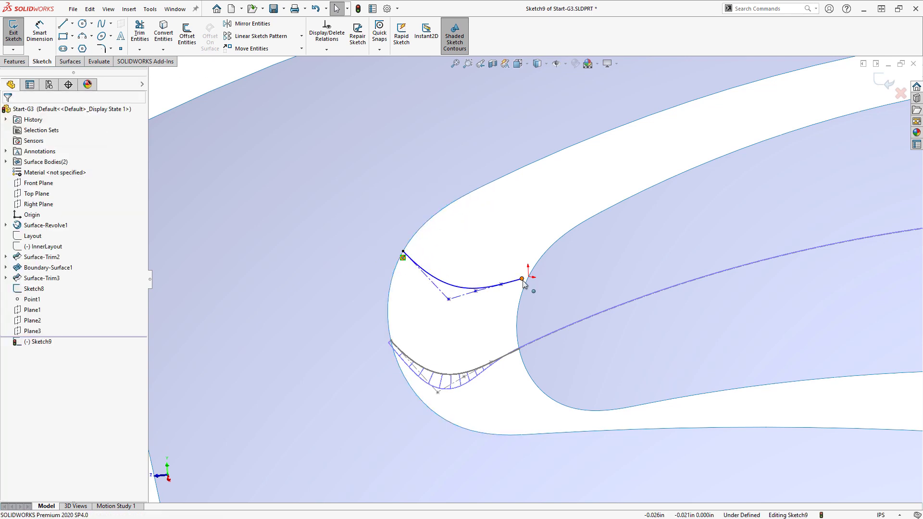
click(522, 278)
ctrl+click(526, 287)
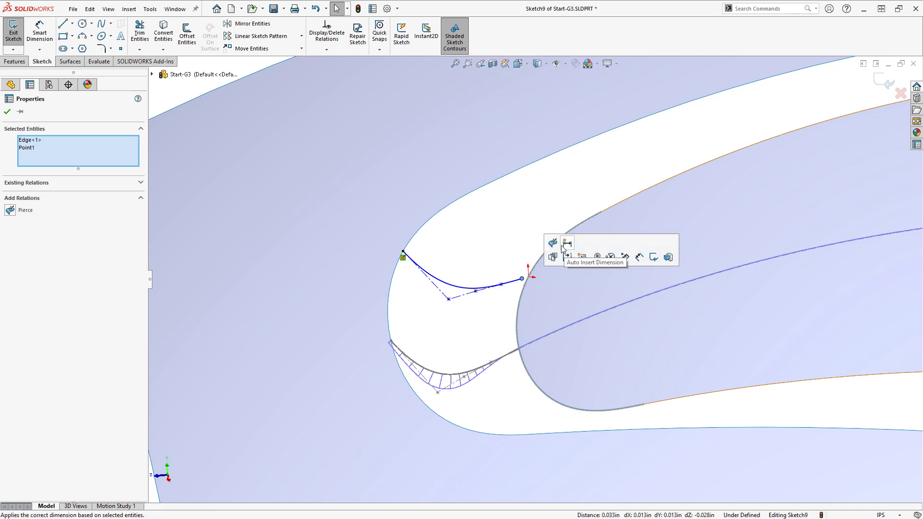
click(553, 243)
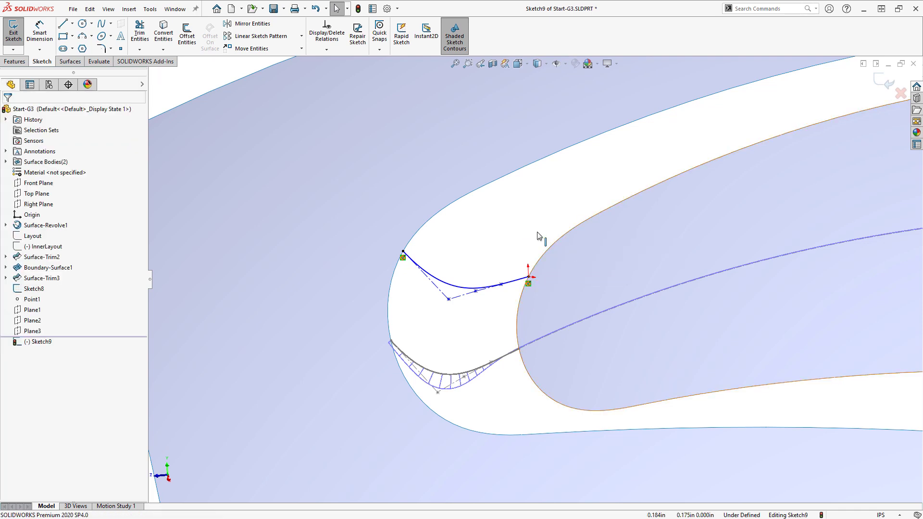
Step: Add Equal Curvature between the spline, the edge and the Boundary-Surface1 face
scroll(522, 252, down, 1)
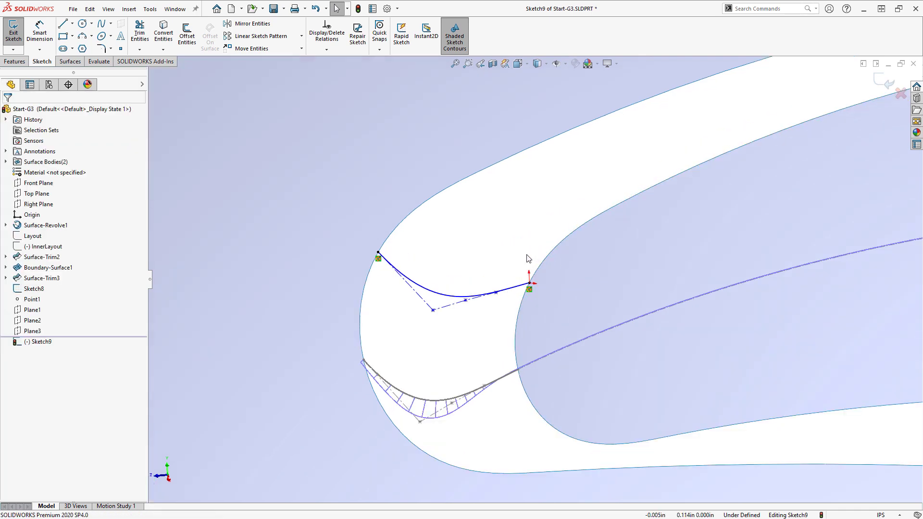
click(444, 298)
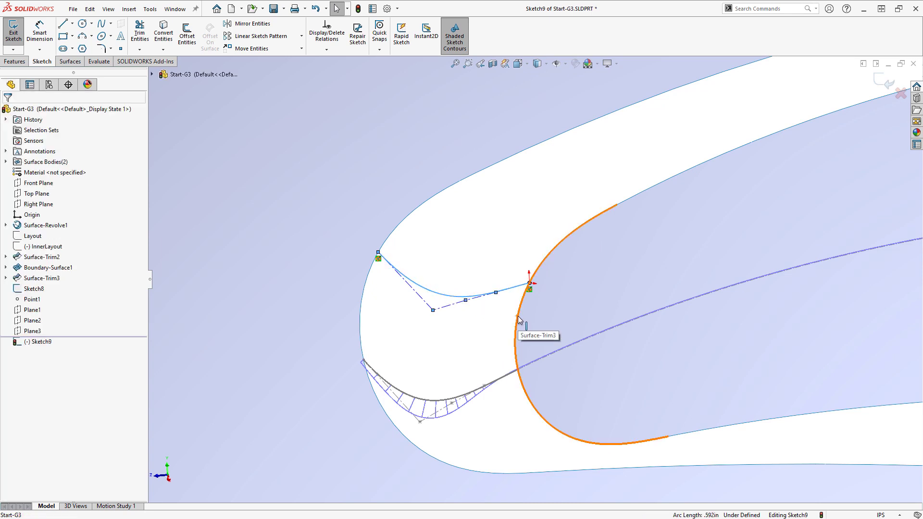
ctrl+click(518, 317)
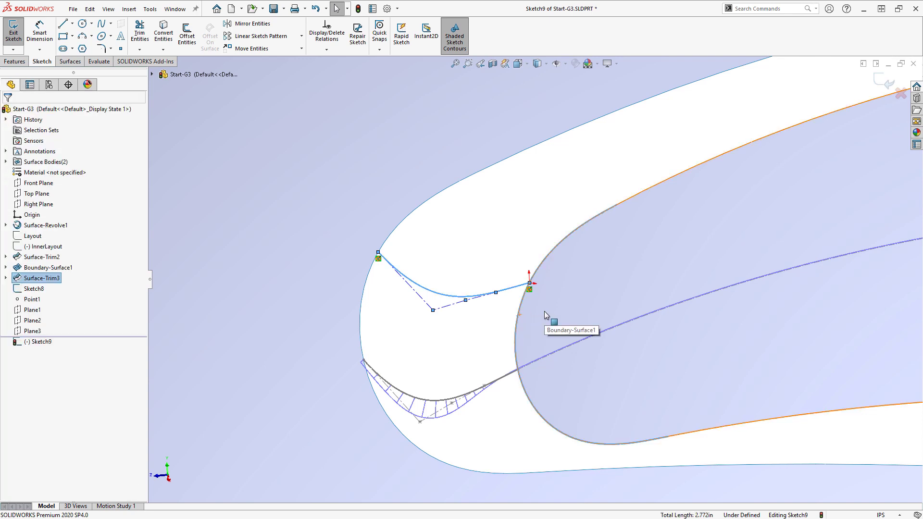
ctrl+click(544, 312)
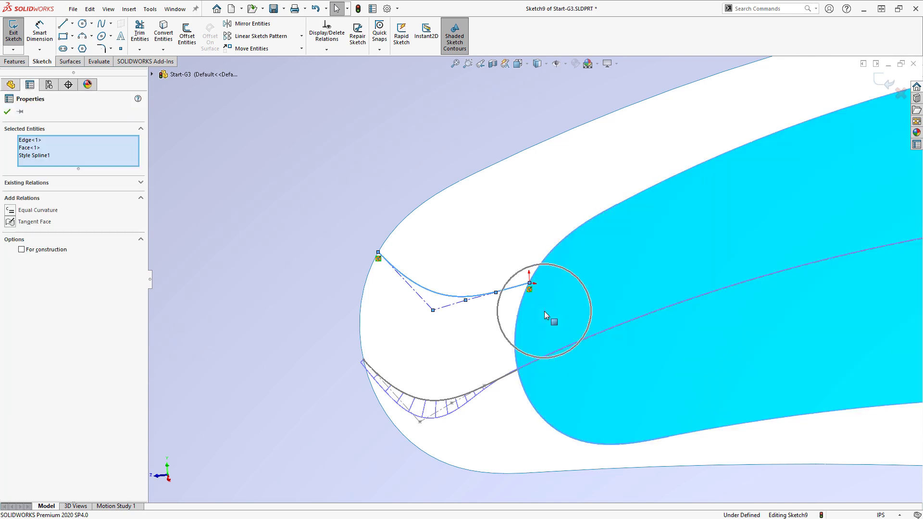
click(10, 210)
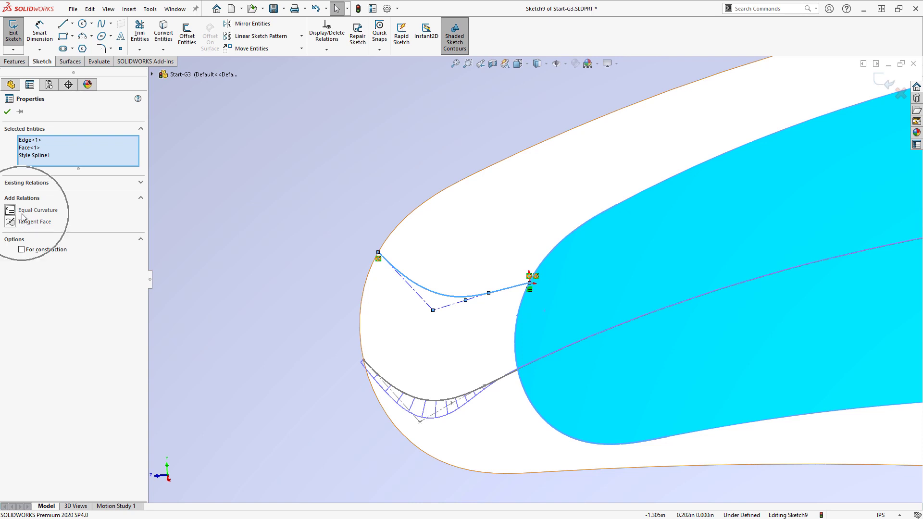
key(Escape)
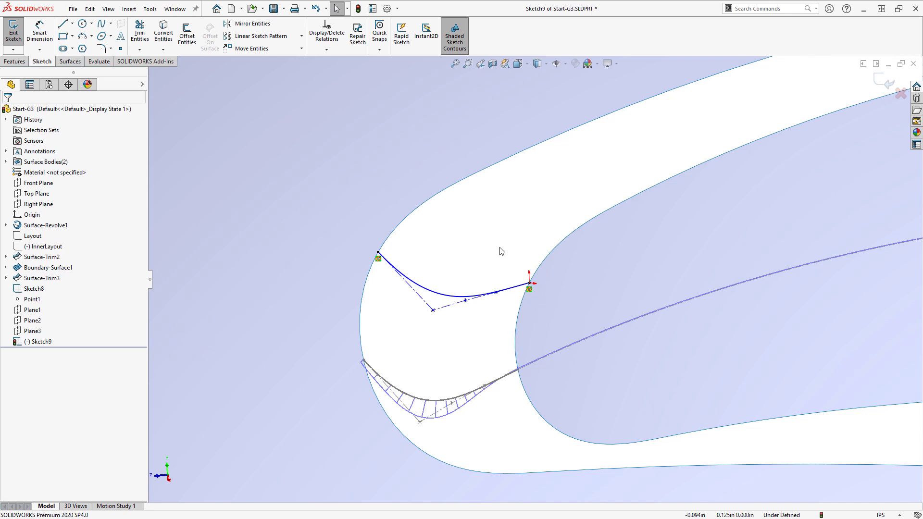
Step: Create an intersection curve from the boundary surface face and make it construction geometry
click(162, 51)
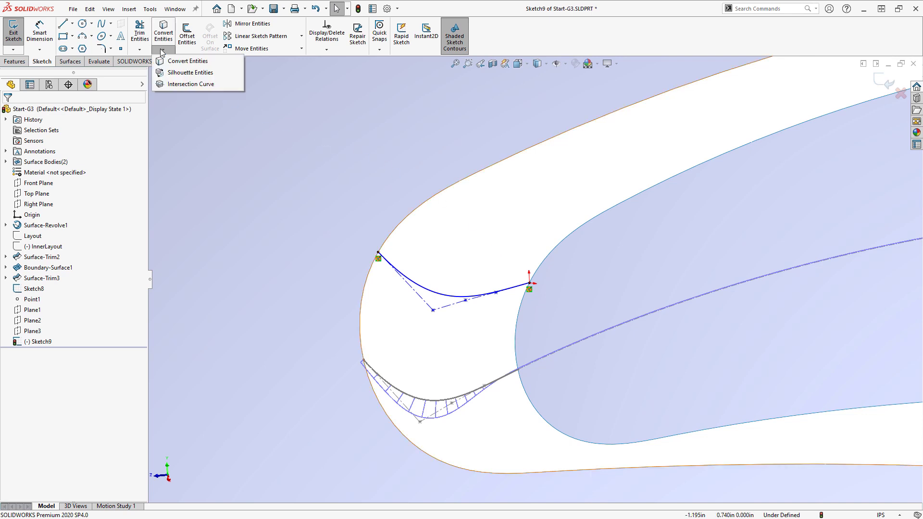
click(173, 85)
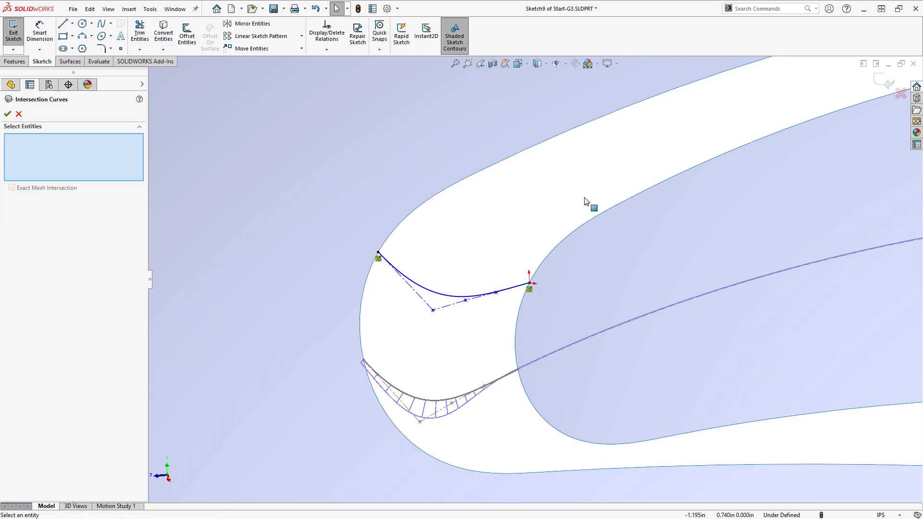
click(561, 277)
right_click(562, 277)
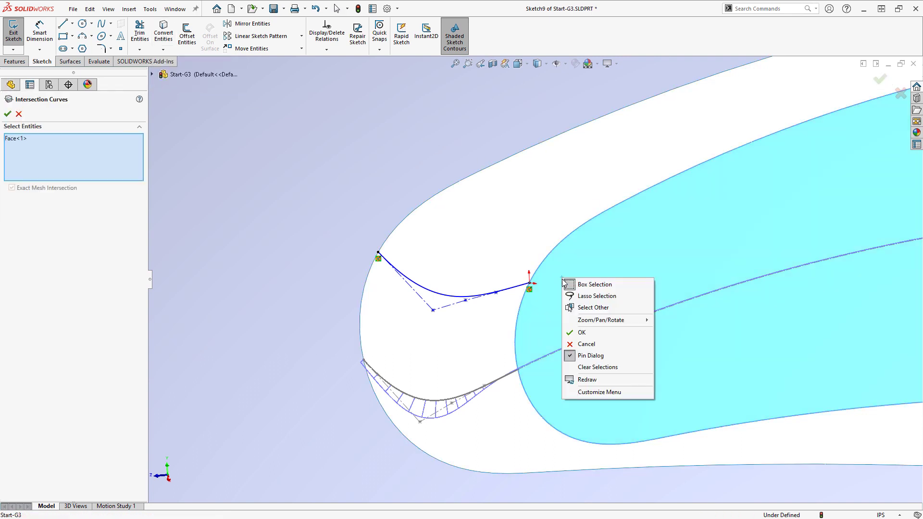
click(583, 332)
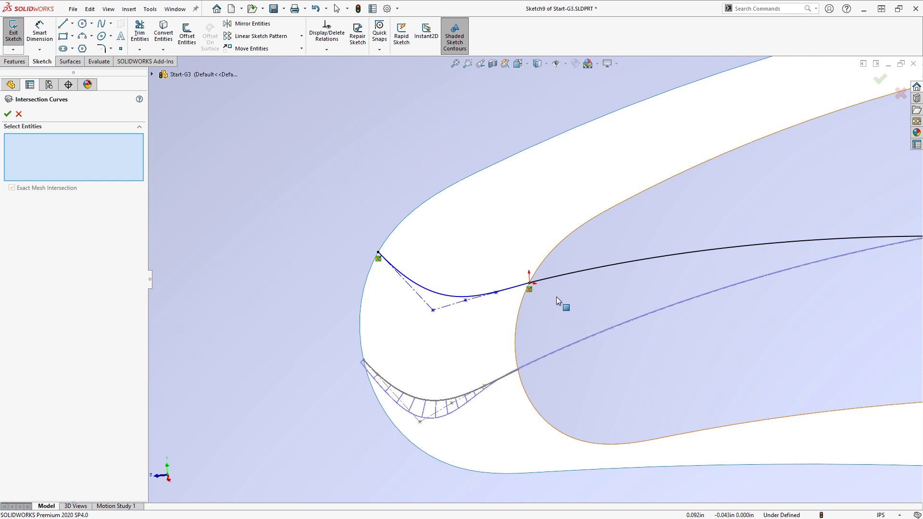
key(Escape)
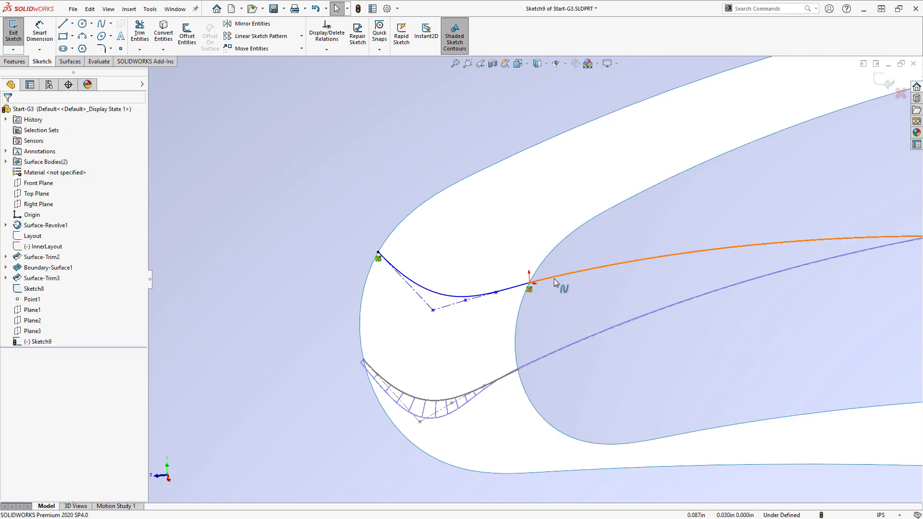
click(554, 278)
click(596, 249)
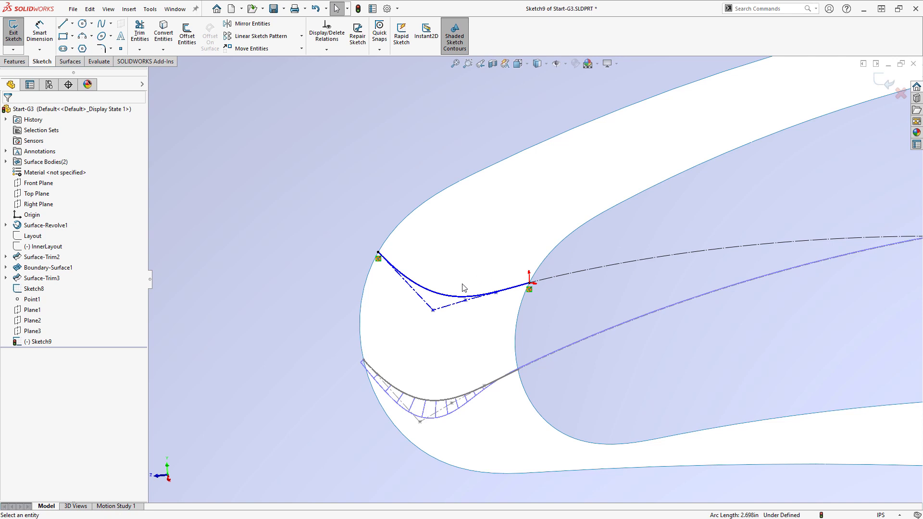
Step: Apply Torsion Continuity between the style spline and the intersection curve
click(503, 294)
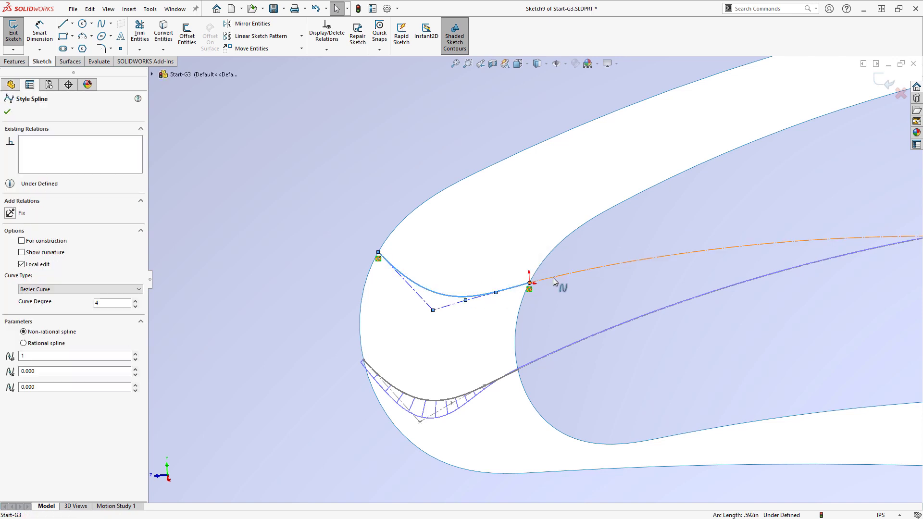
ctrl+click(553, 279)
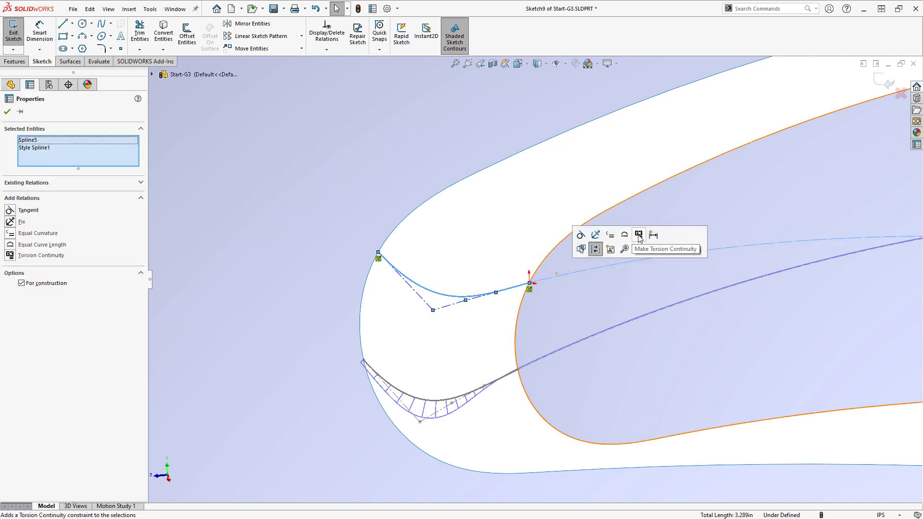
click(639, 235)
click(521, 215)
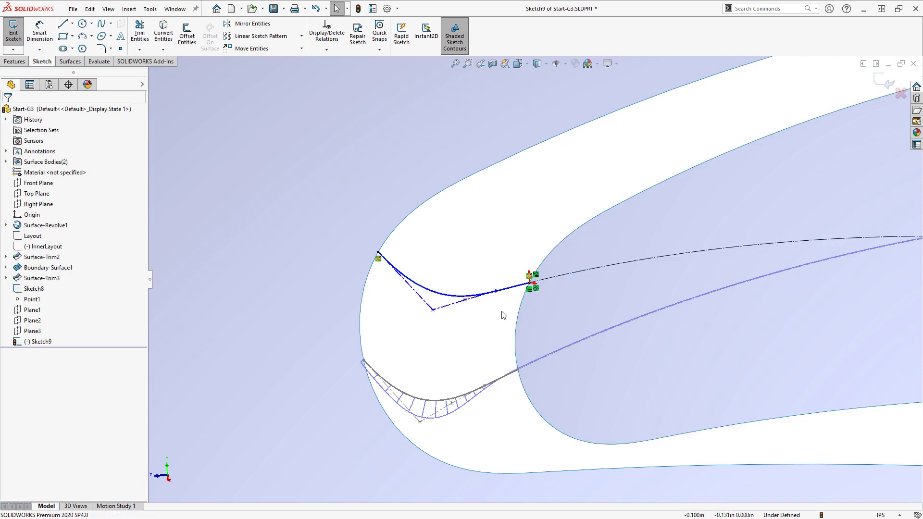
Step: Make the spline's control polygon segments equal in length
scroll(499, 310, down, 4)
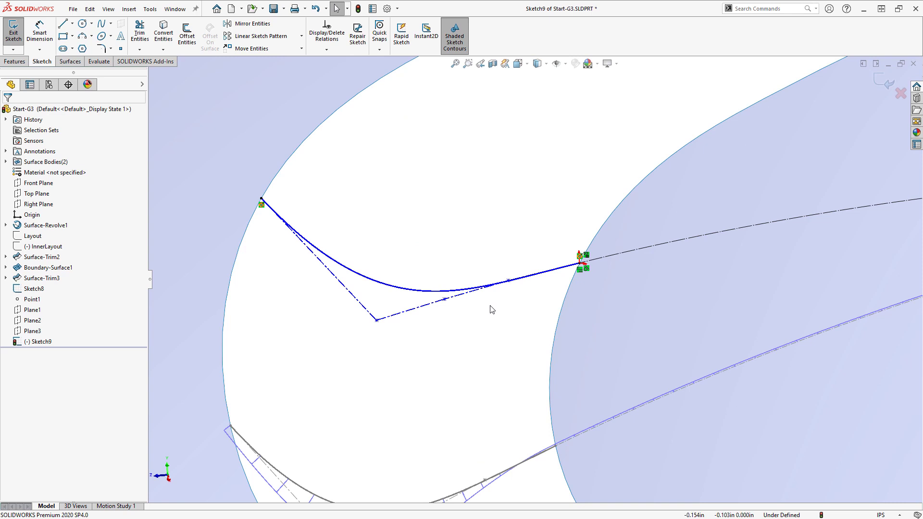
scroll(474, 299, down, 3)
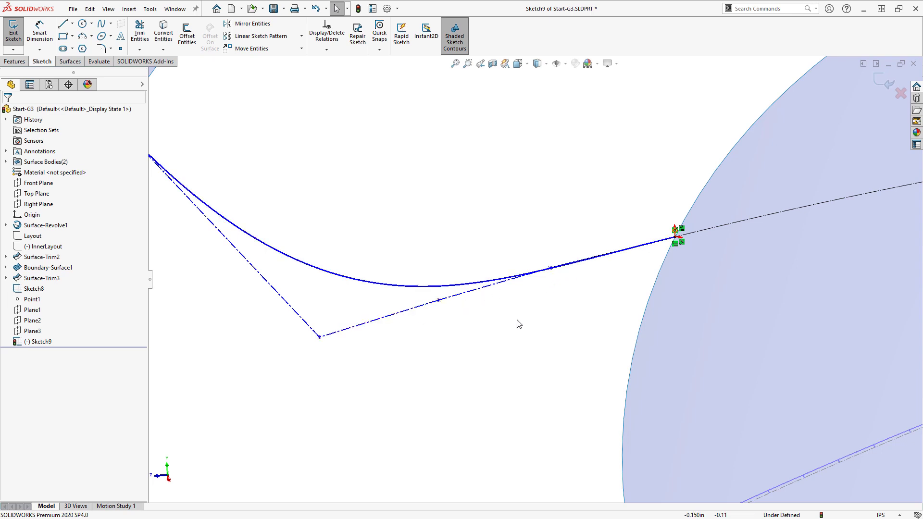
scroll(511, 290, down, 3)
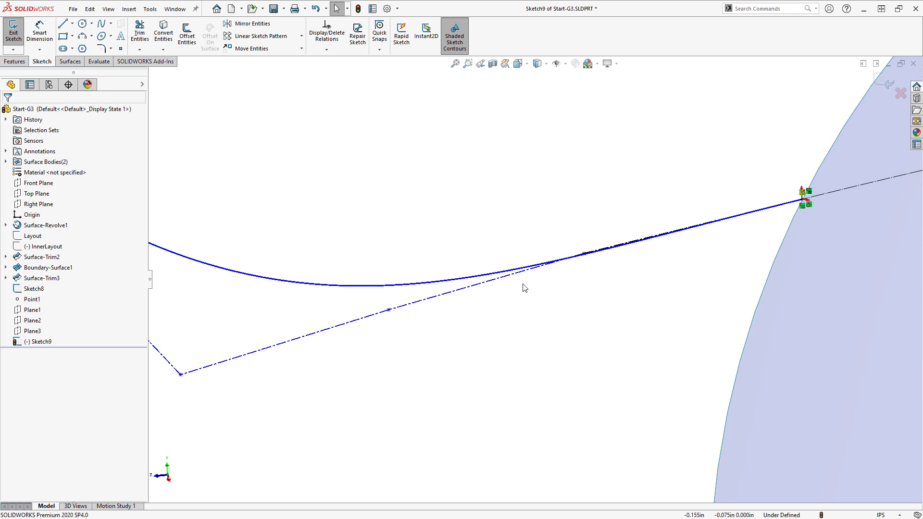
click(590, 252)
ctrl+click(425, 297)
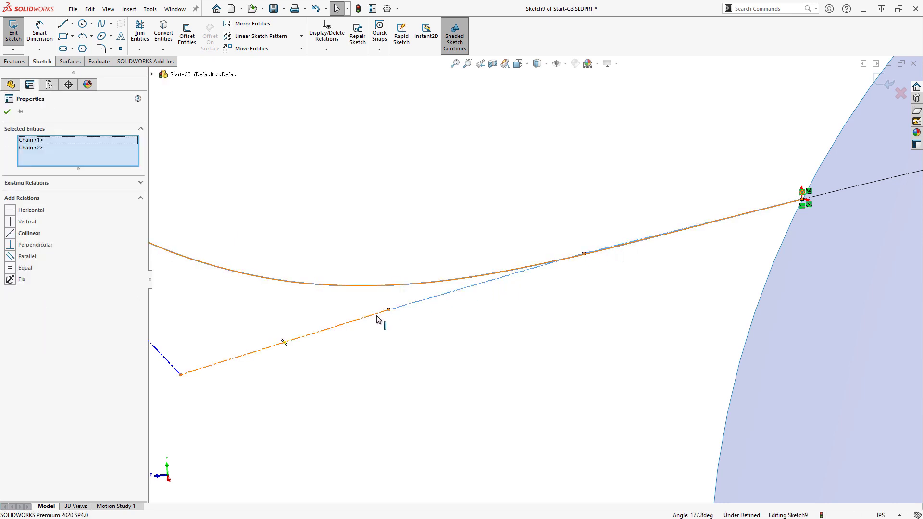
ctrl+click(379, 317)
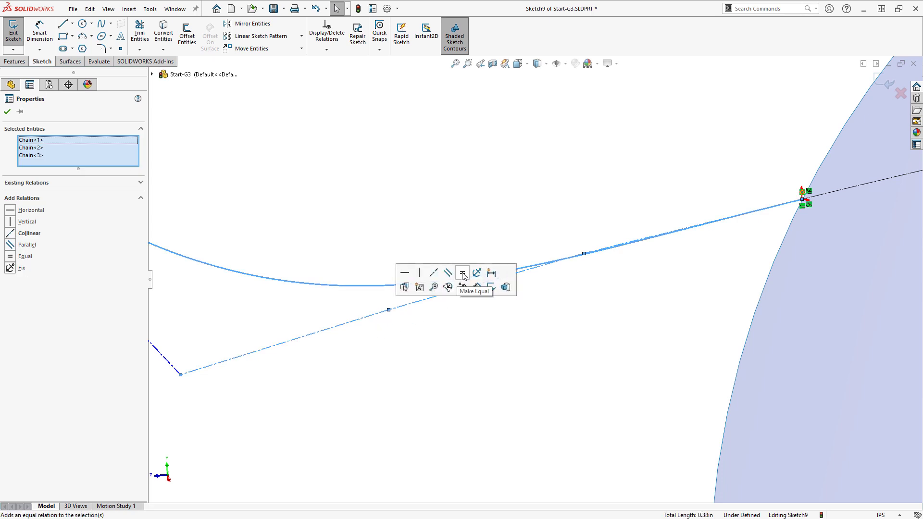
click(463, 275)
click(501, 351)
Step: Drag a control vertex so the spline sags smoothly toward the surface edge
scroll(502, 348, up, 1)
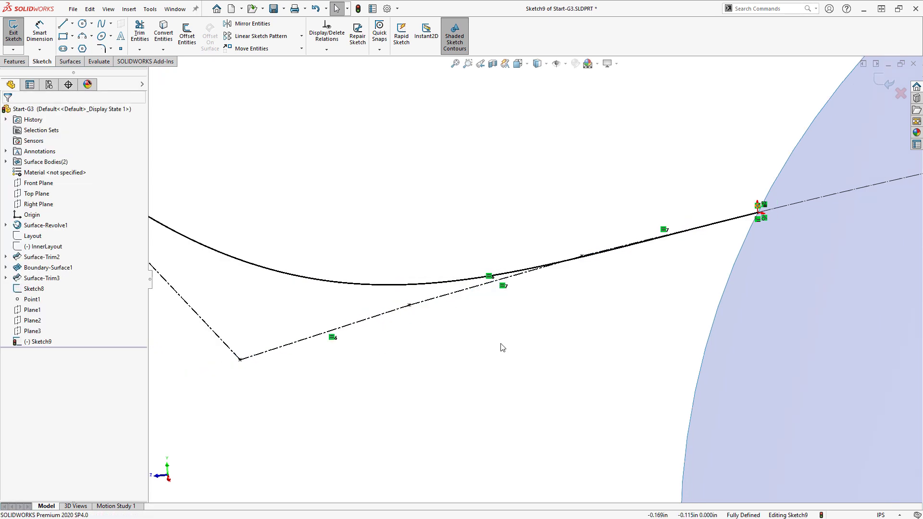
scroll(537, 274, up, 1)
scroll(460, 335, up, 1)
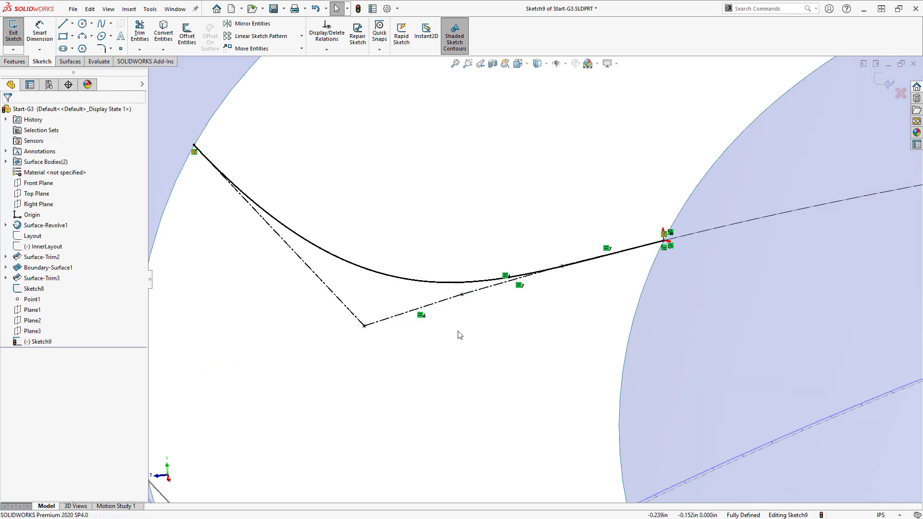
drag(364, 330, 391, 319)
click(465, 329)
click(418, 367)
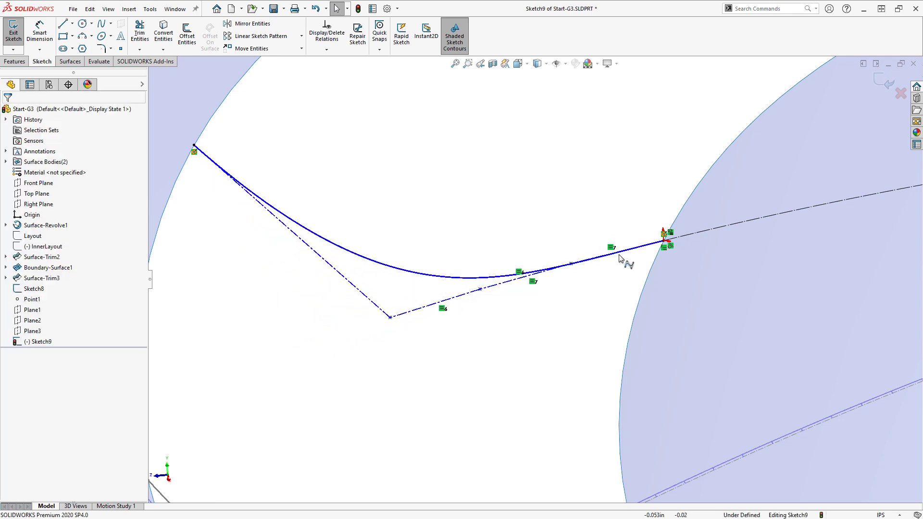
scroll(533, 298, up, 3)
scroll(390, 277, down, 2)
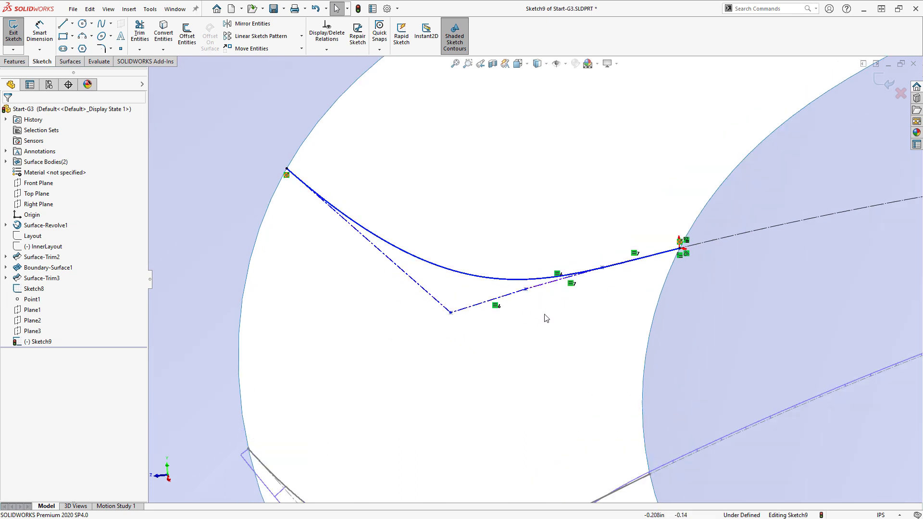
Step: Dimension the spline's end angle to vertical as 45°
right_drag(354, 380, 356, 356)
click(299, 181)
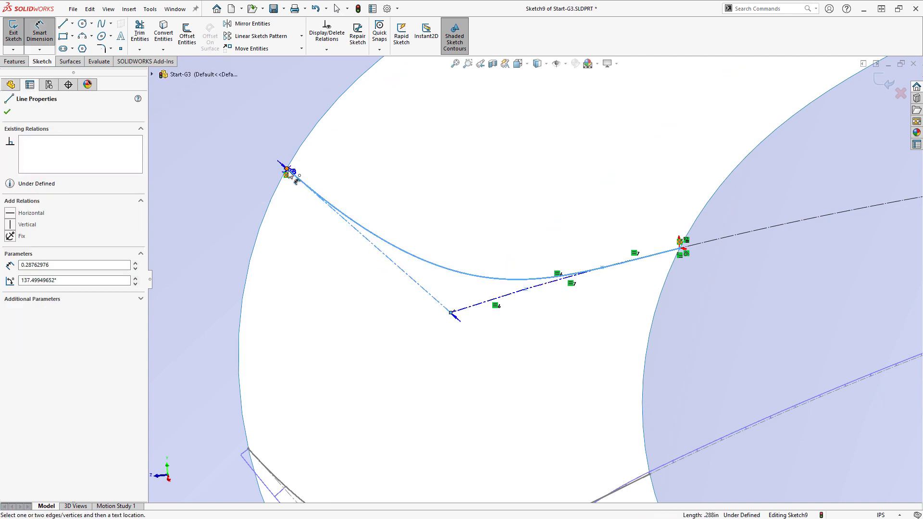
click(287, 169)
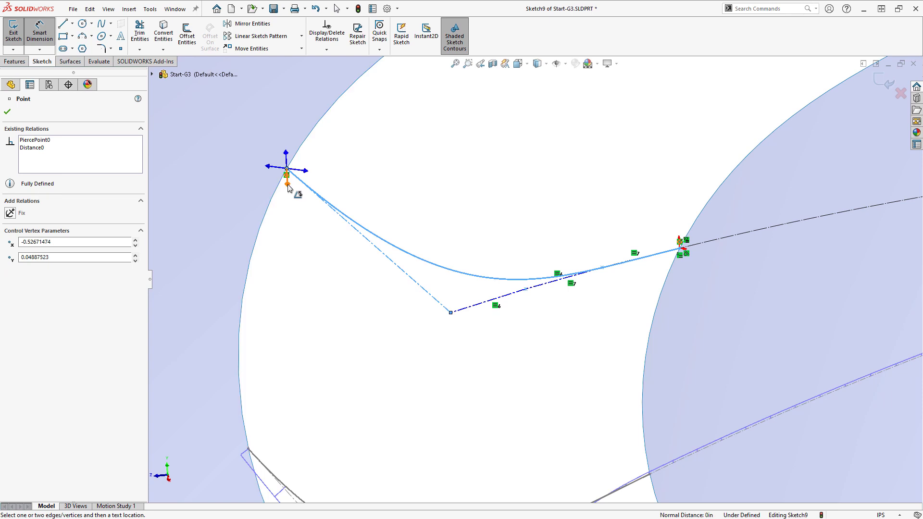
click(287, 184)
click(332, 275)
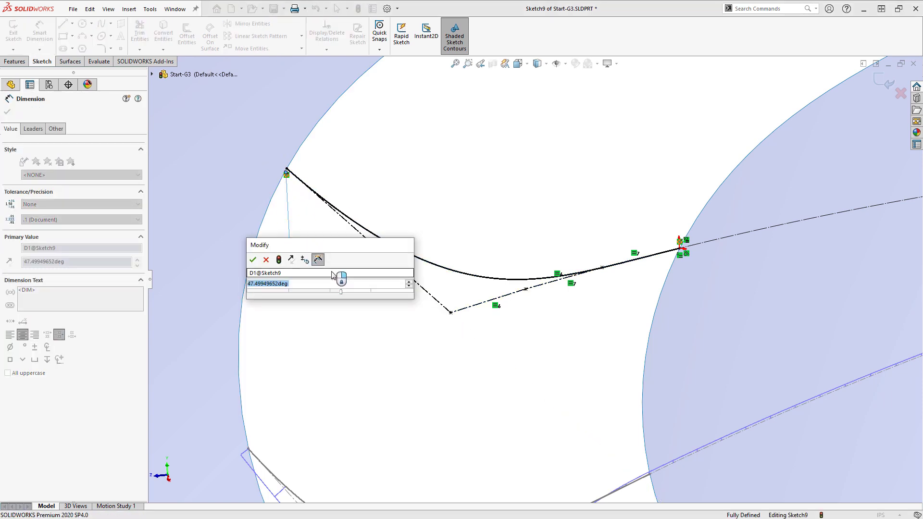
text(45)
key(Return)
key(Escape)
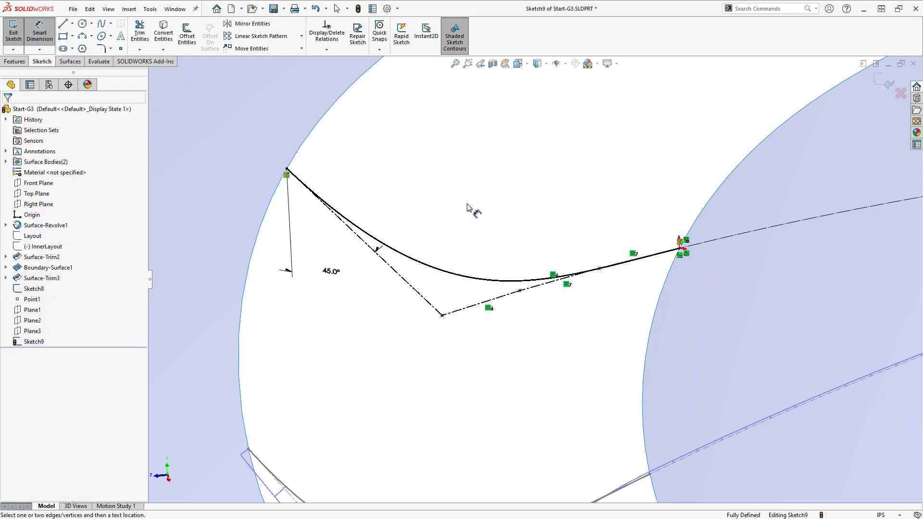
Step: Exit Sketch9 and select Plane2
scroll(480, 210, up, 5)
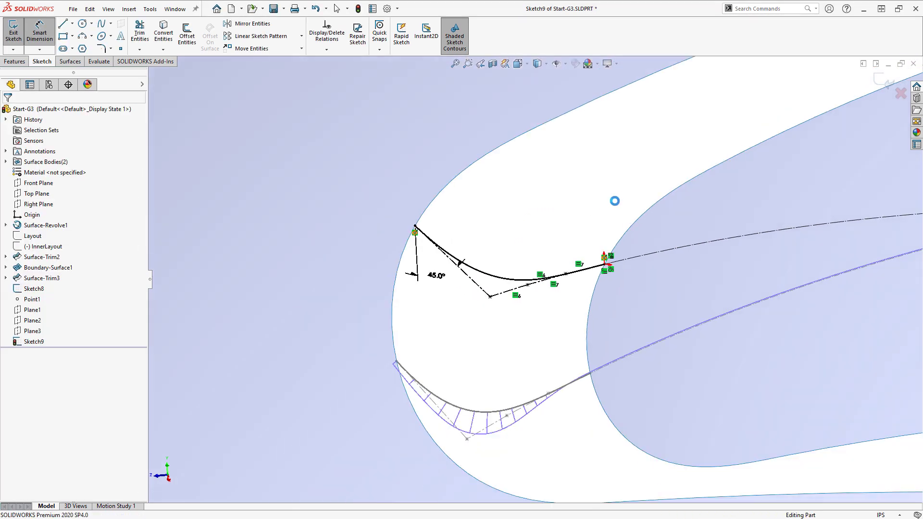
key(ctrl+b)
scroll(719, 162, down, 1)
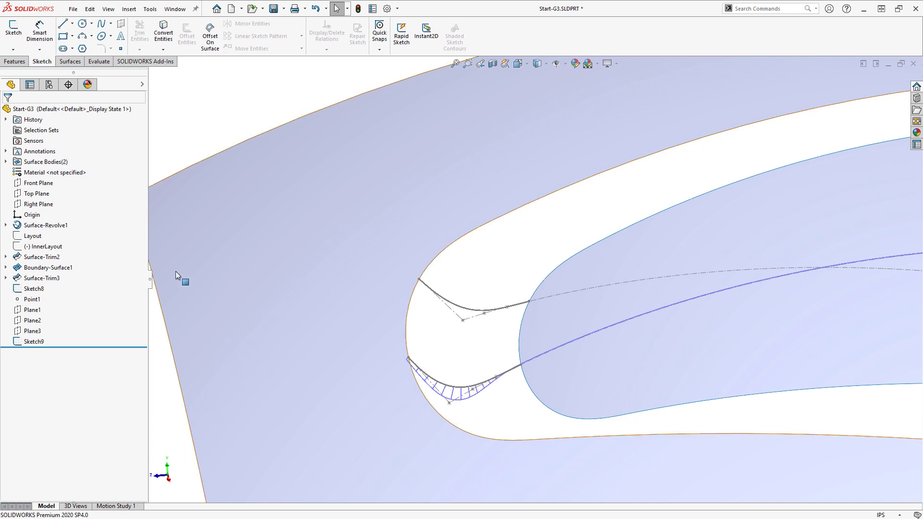
click(37, 321)
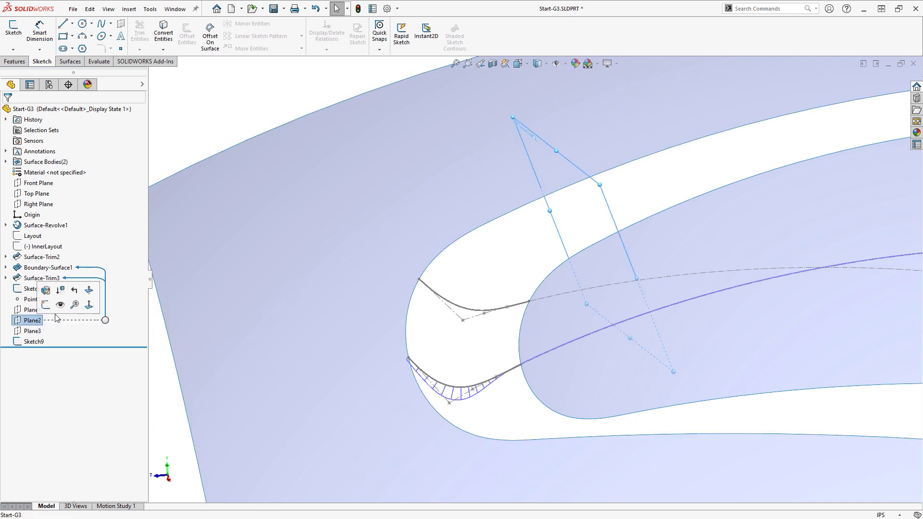
Step: Copy Sketch9 and paste it onto Plane2, then inspect the copied spline
click(34, 342)
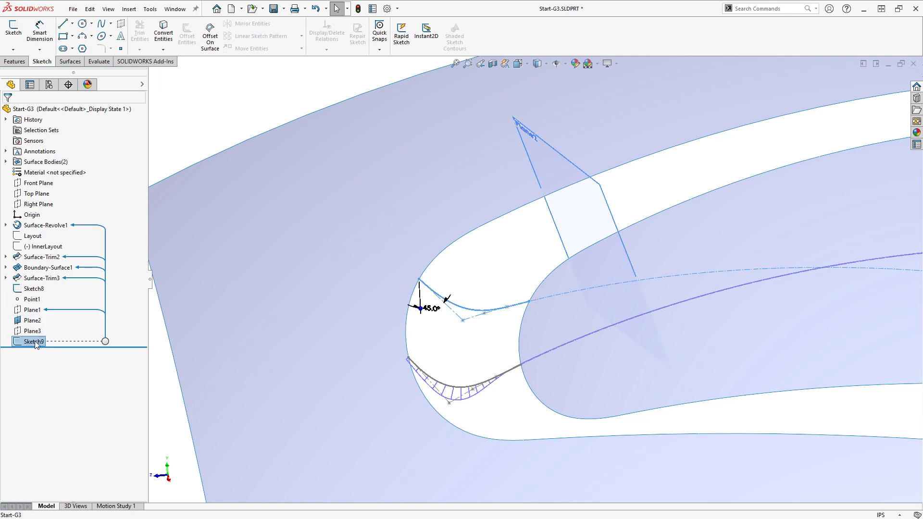
click(32, 321)
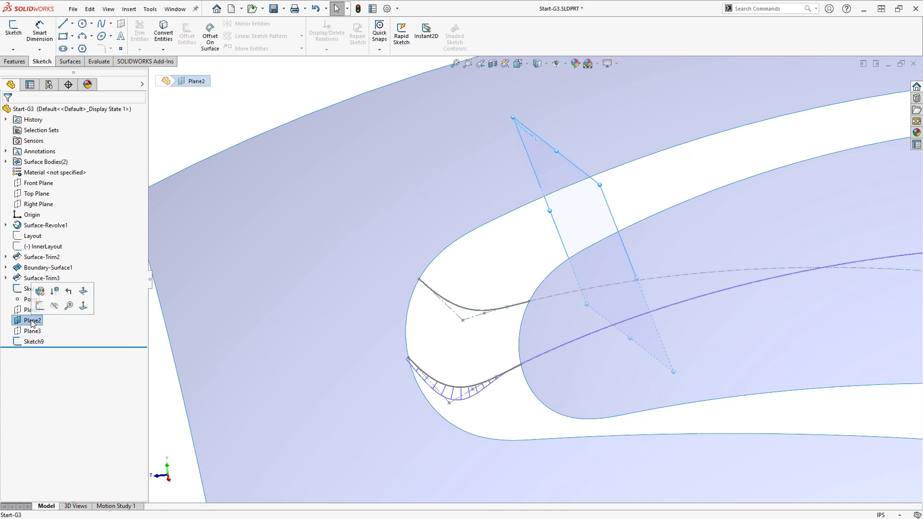
key(ctrl+v)
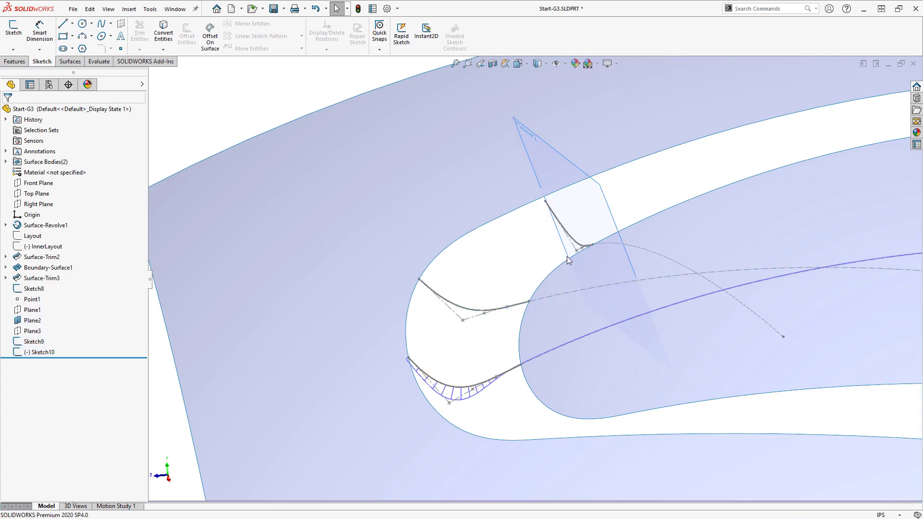
mouse_move(612, 271)
middle_down()
mouse_move(630, 231)
mouse_move(658, 233)
mouse_move(662, 254)
middle_up()
scroll(555, 241, down, 3)
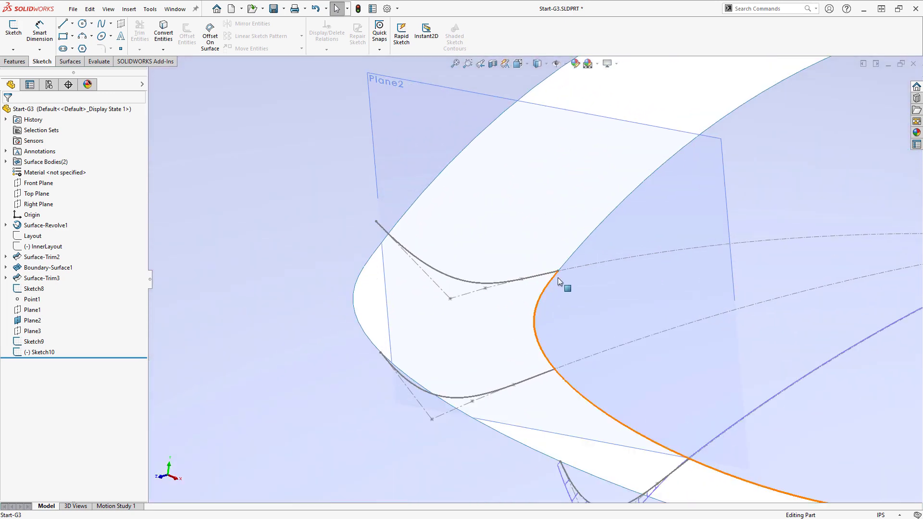
click(465, 282)
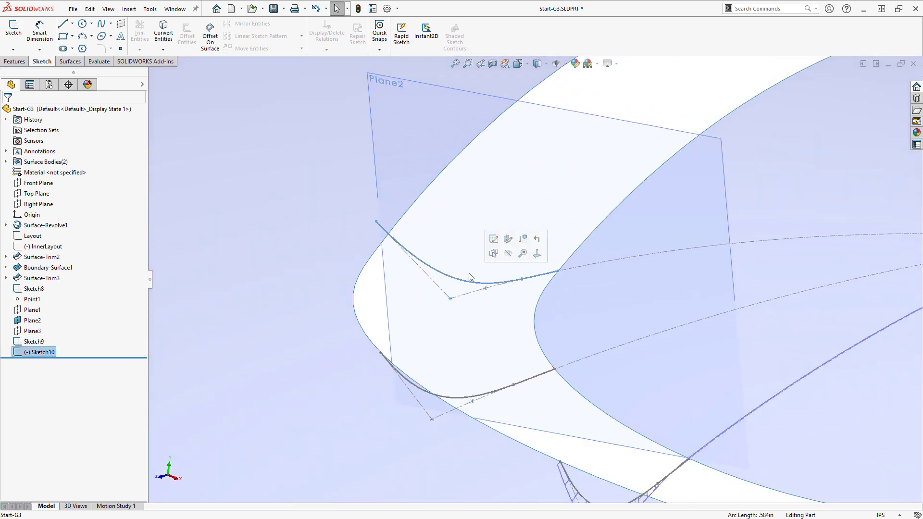
Step: Pierce both Sketch10 spline endpoints onto their surface edges
click(495, 239)
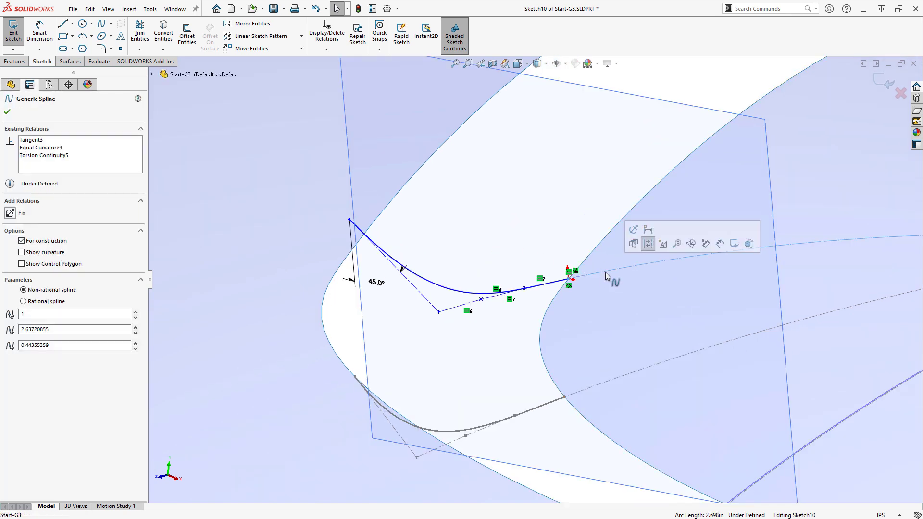
key(Escape)
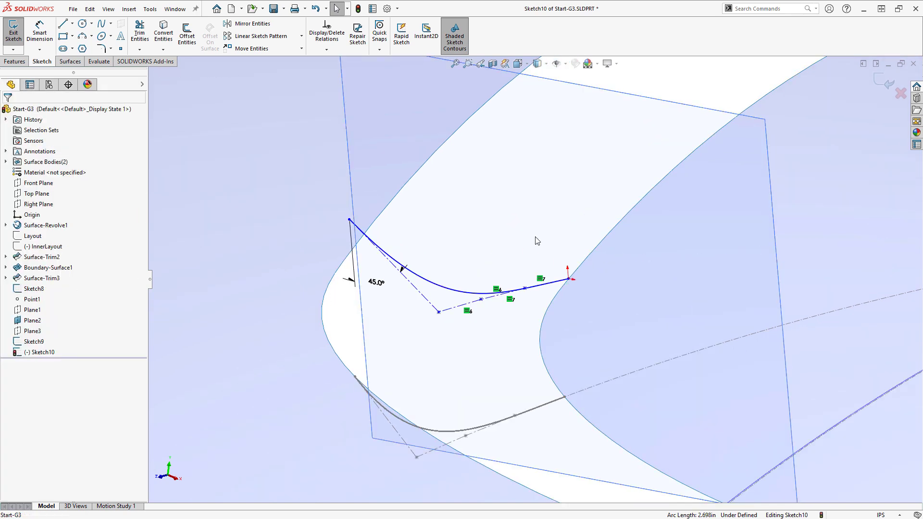
click(349, 220)
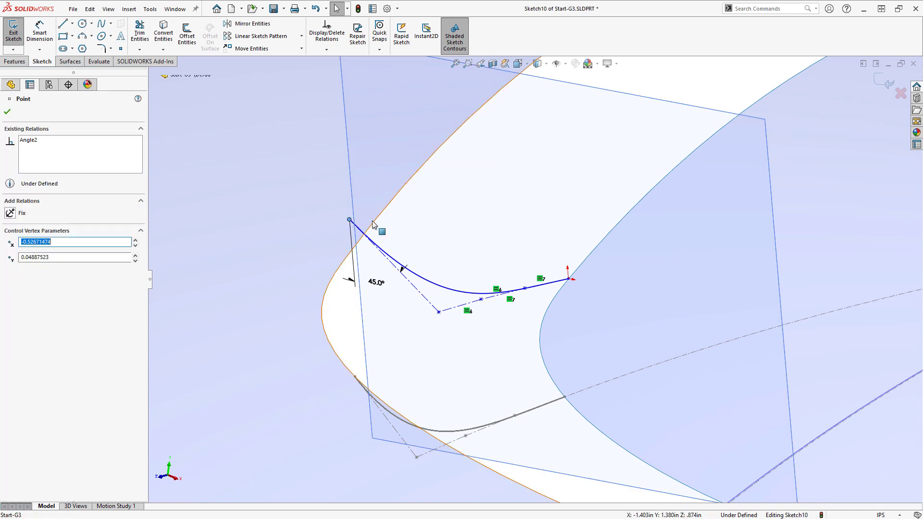
ctrl+click(373, 223)
click(418, 181)
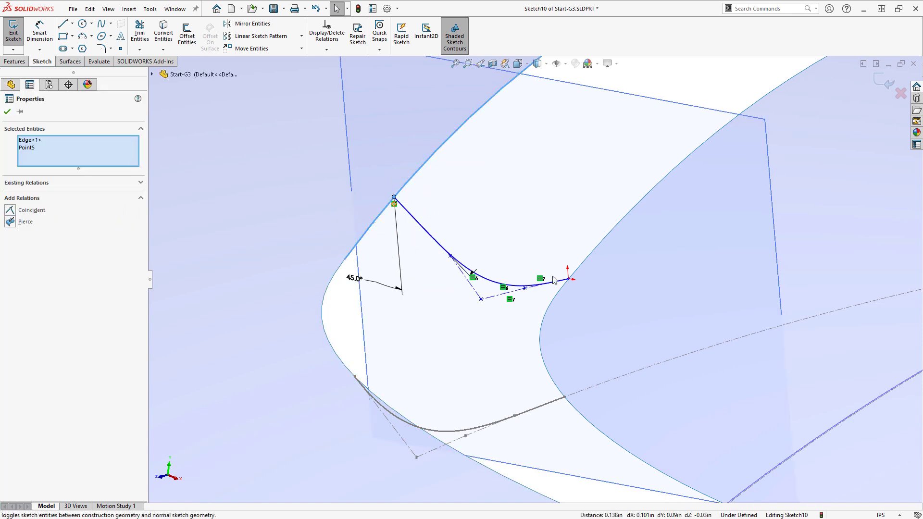
click(572, 275)
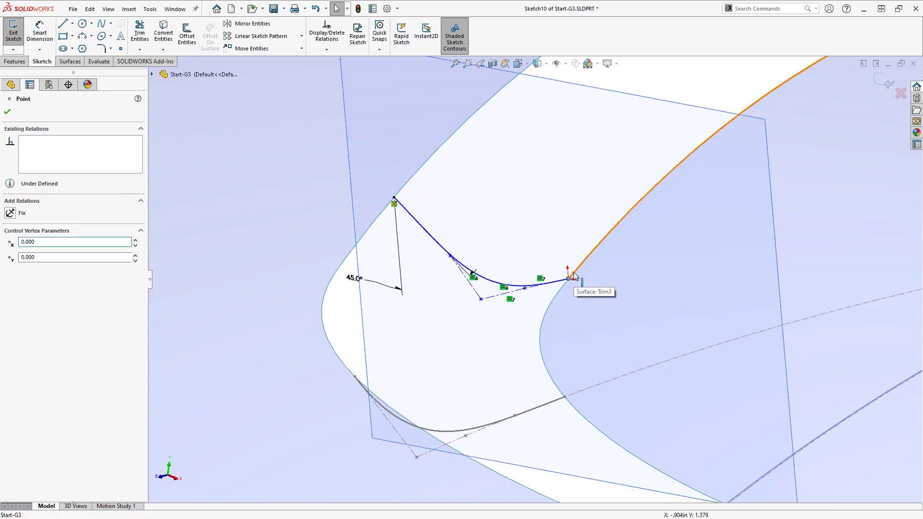
ctrl+click(574, 276)
click(617, 230)
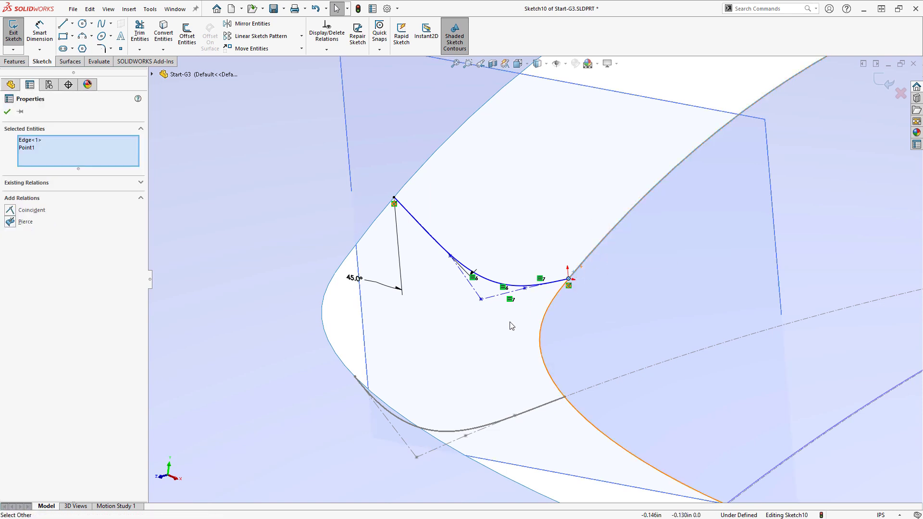
Step: Flatten the spline by dragging a control vertex and change its angle from 45° to 55°
mouse_move(481, 301)
mouse_down()
mouse_move(482, 275)
mouse_move(487, 291)
mouse_up()
key(Escape)
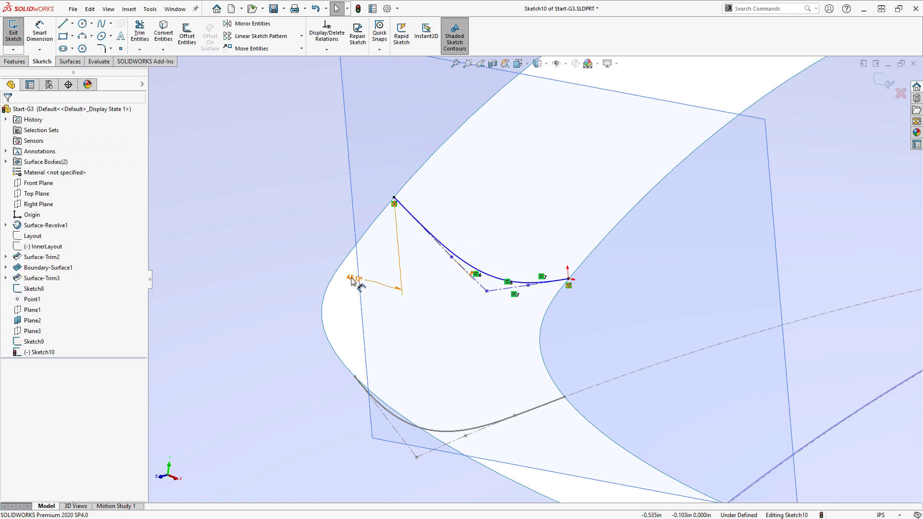
double_click(353, 279)
text(55)
key(Return)
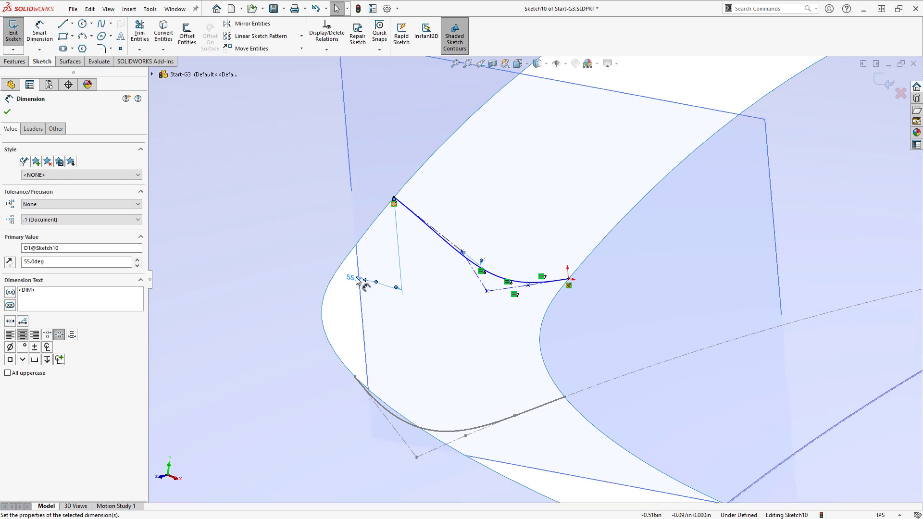
key(Escape)
Step: Reshape the Sketch10 spline and create an intersection curve from the adjoining surface face
drag(488, 290, 502, 256)
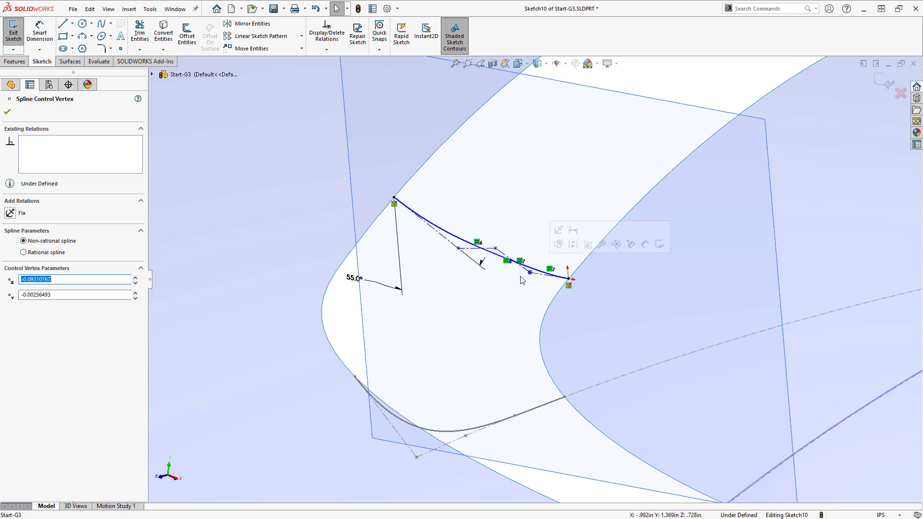
key(s)
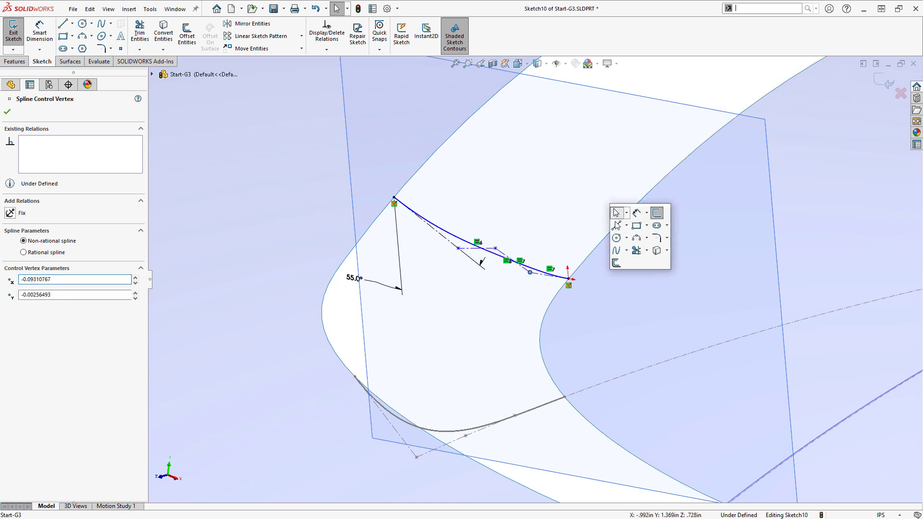
click(666, 250)
click(654, 286)
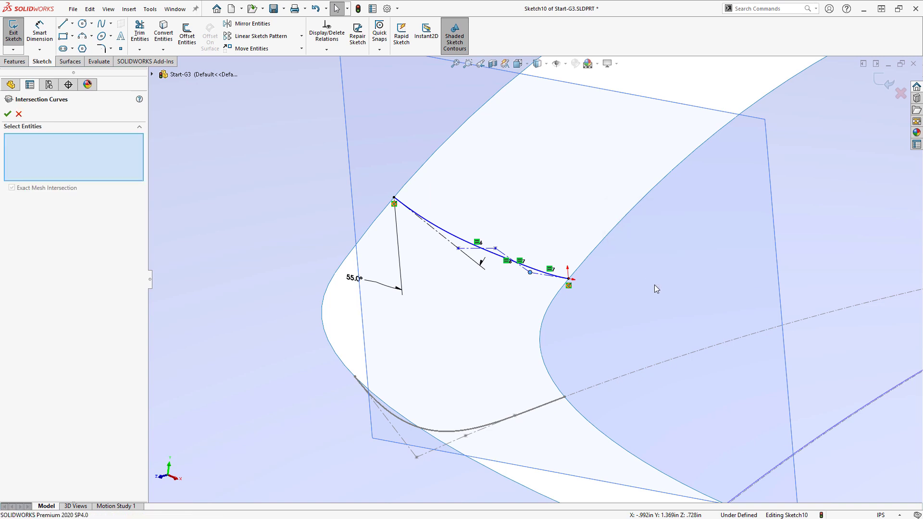
click(654, 287)
right_click(654, 284)
click(681, 338)
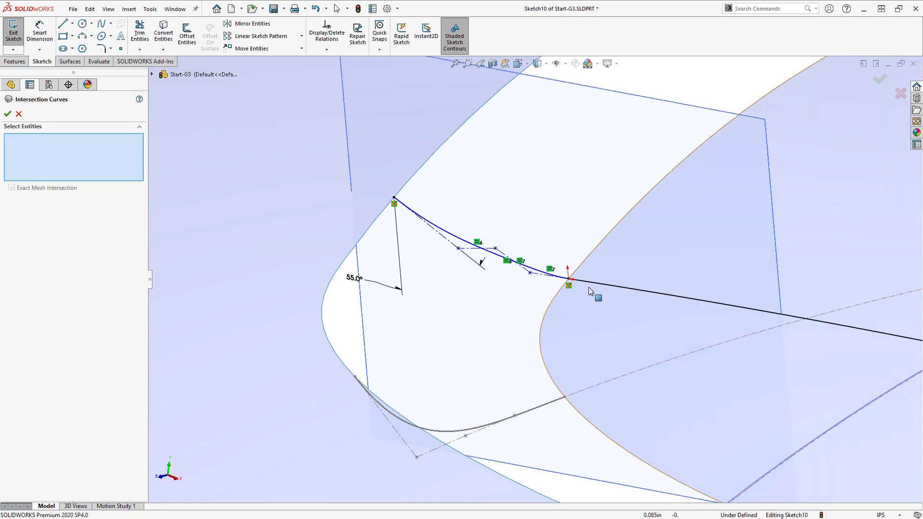
Step: Make the spline torsion-continuous with the intersection line, set that line to construction, and exit Sketch10
click(537, 272)
ctrl+click(592, 282)
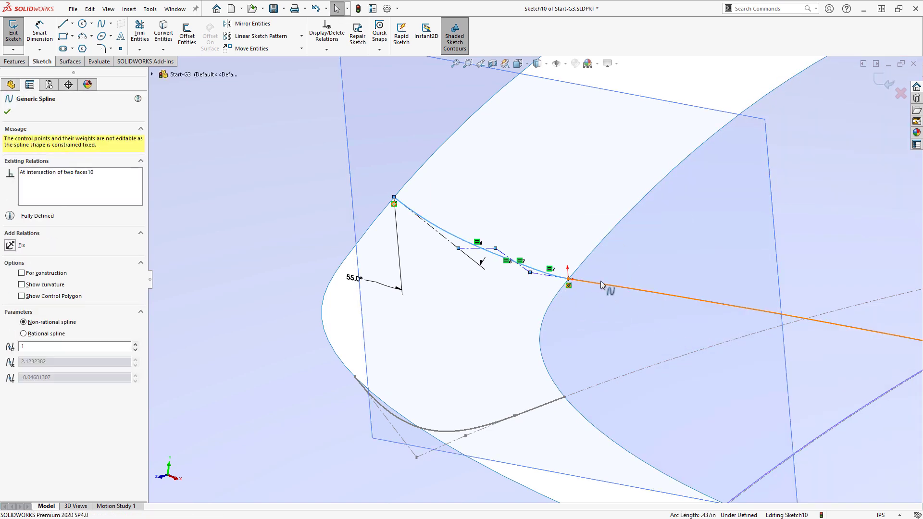
click(678, 239)
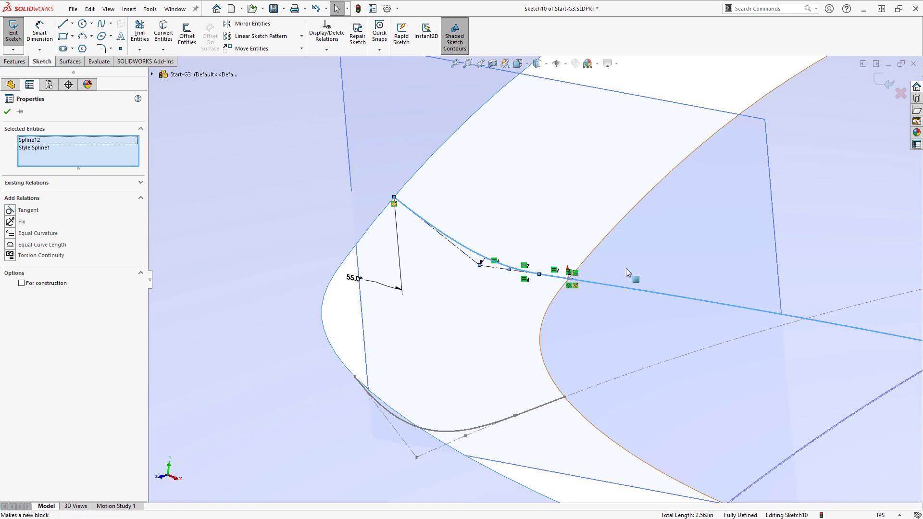
key(Escape)
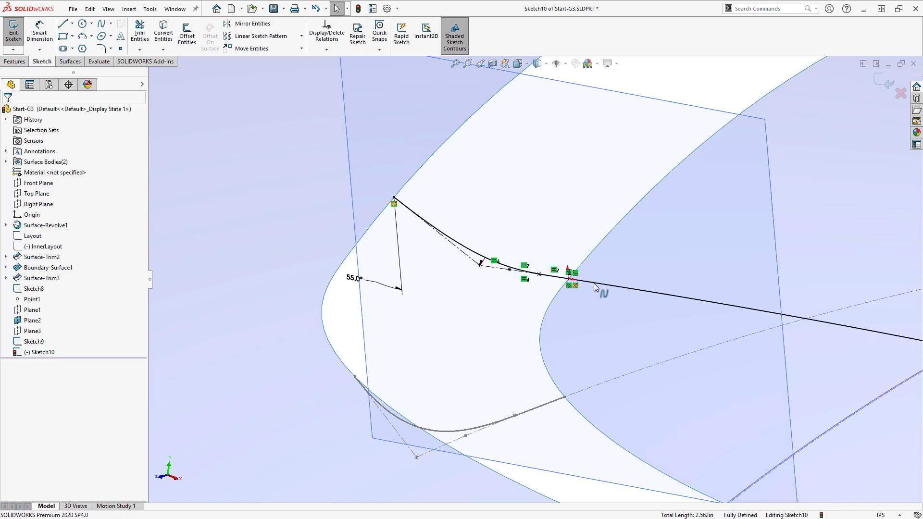
click(593, 284)
click(635, 256)
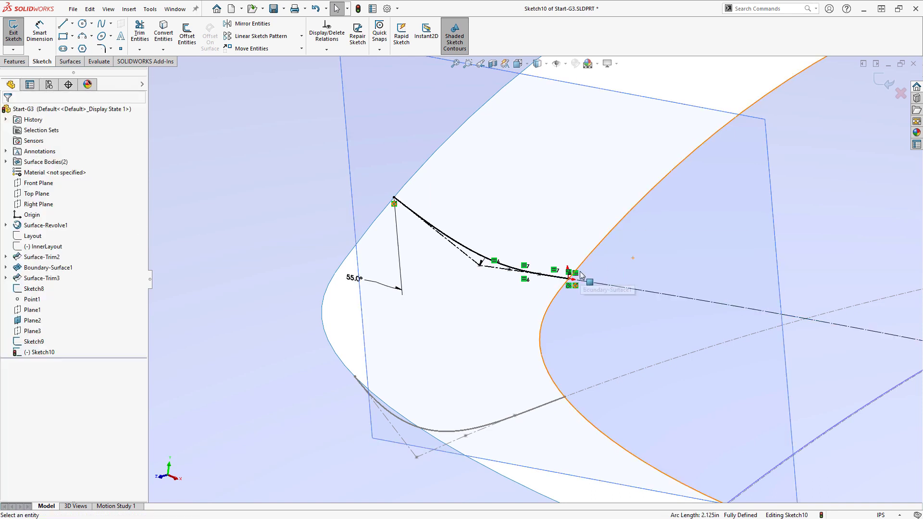
middle_drag(645, 299, 647, 304)
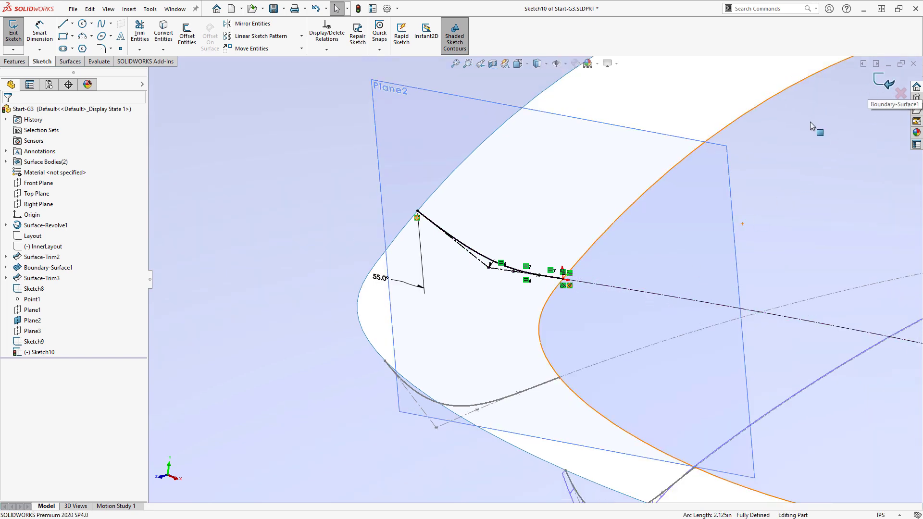
click(884, 82)
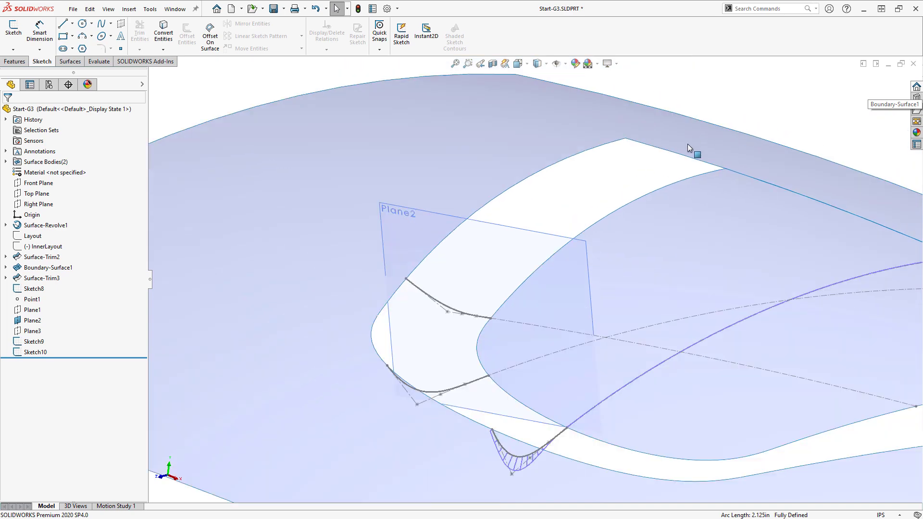
Step: Make Plane3 visible and paste Sketch10's 55° spline profile onto it as Sketch11
click(24, 331)
click(47, 316)
click(39, 353)
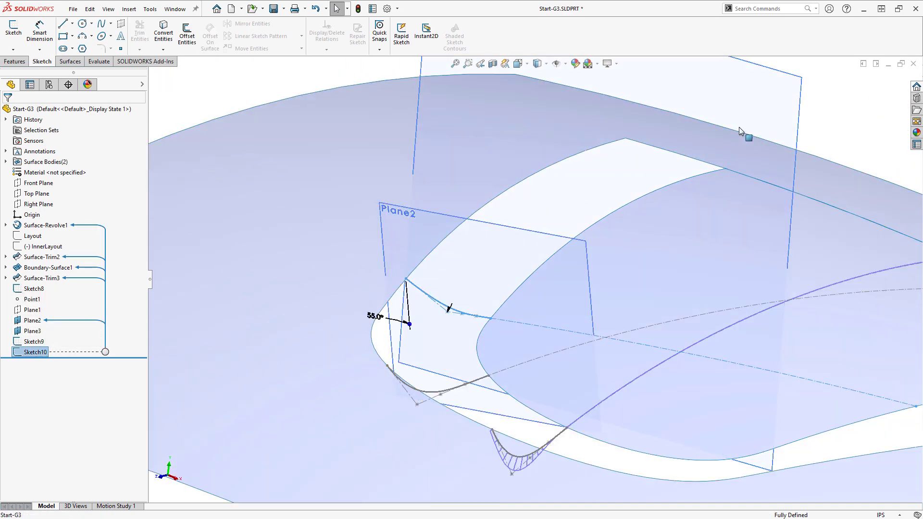
click(795, 81)
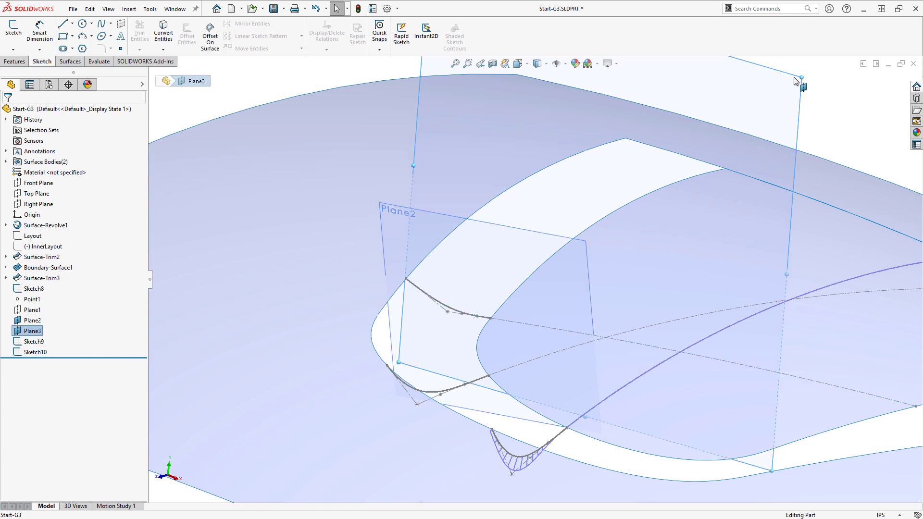
key(ctrl+v)
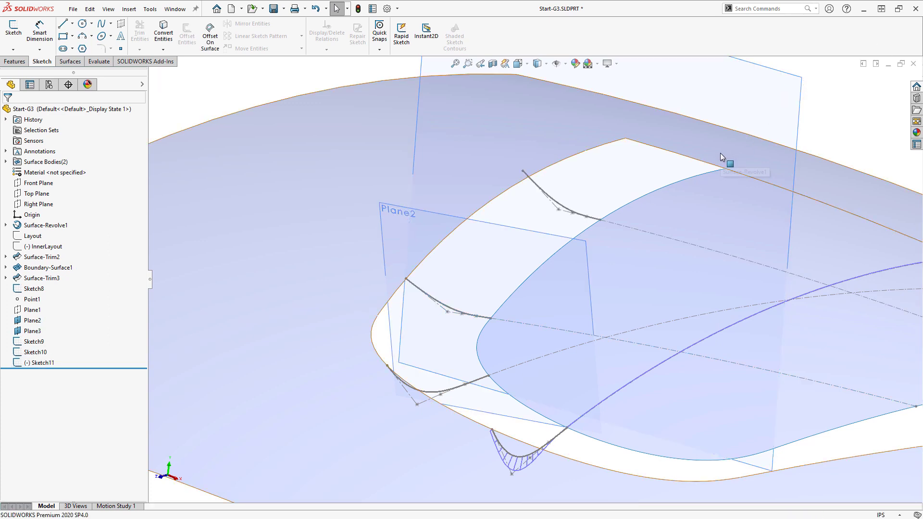
click(570, 210)
Step: In Sketch11, pierce the spline's top and right endpoints onto their adjoining surface edges
click(591, 164)
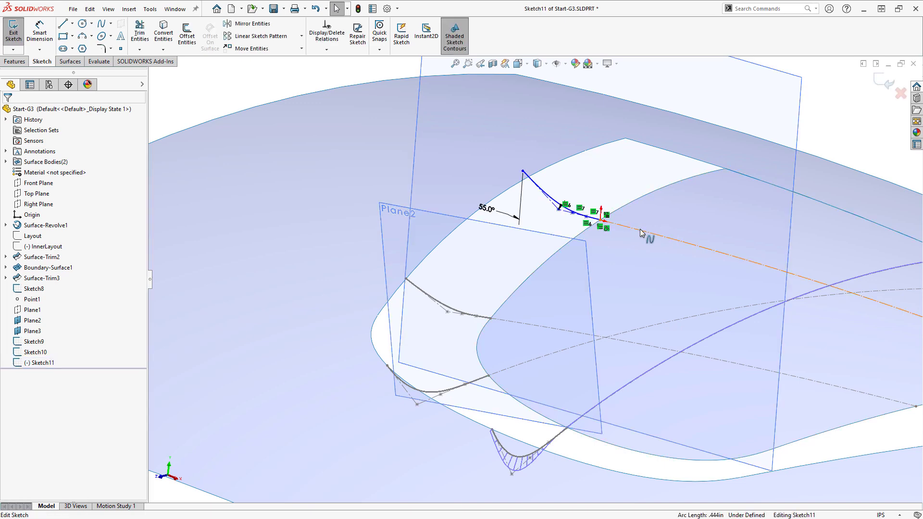
click(639, 229)
key(Escape)
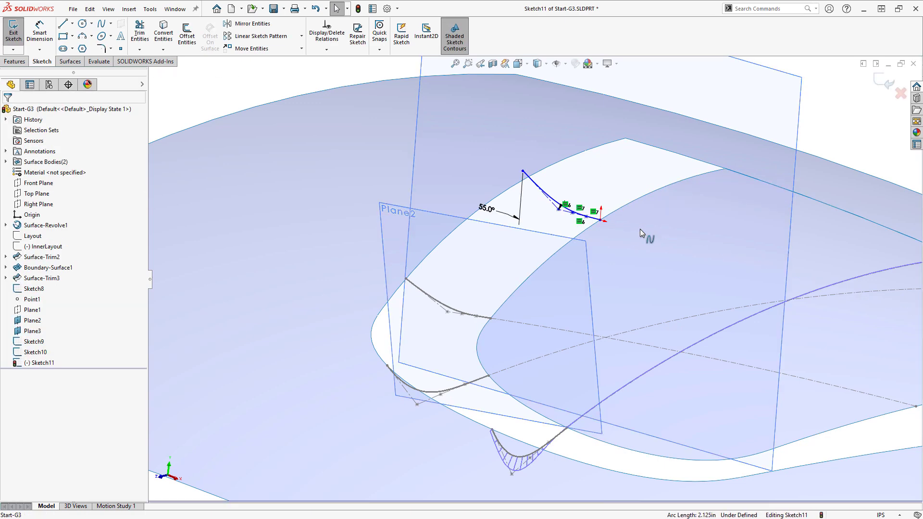
scroll(630, 212, down, 3)
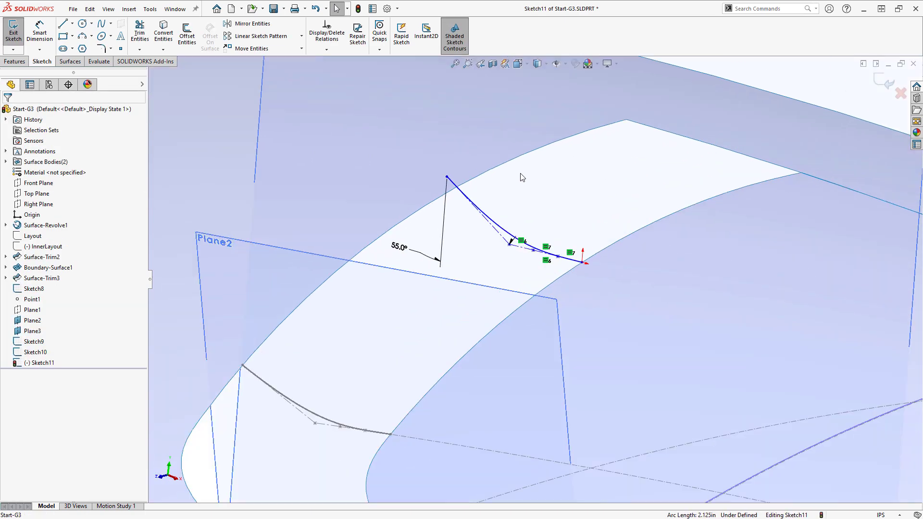
click(447, 178)
ctrl+click(452, 193)
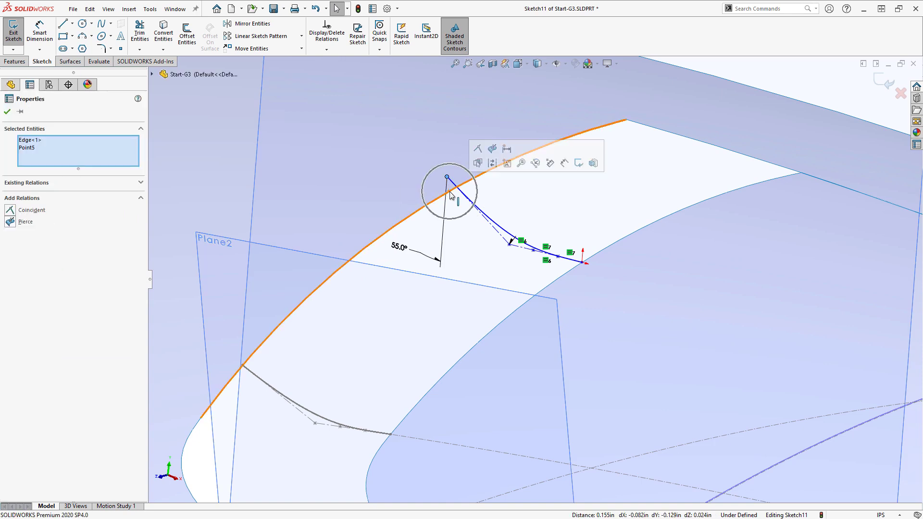
click(491, 150)
click(592, 264)
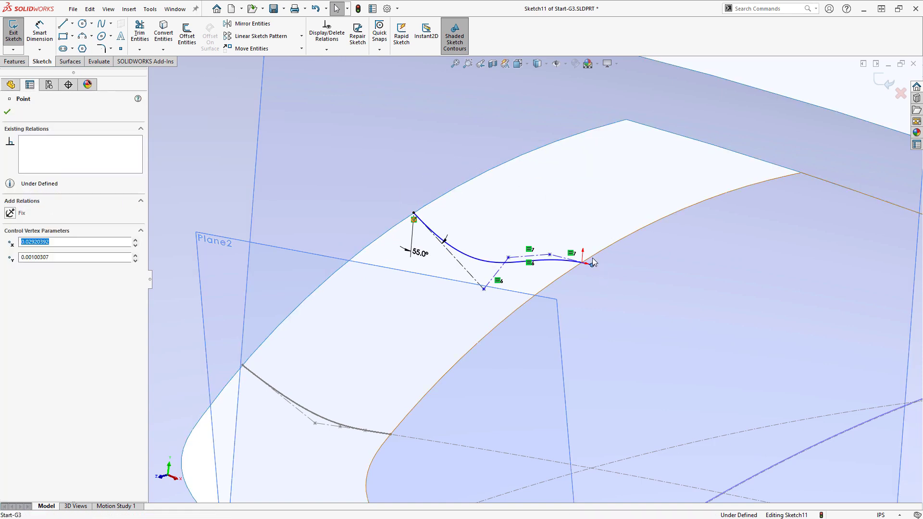
ctrl+click(587, 260)
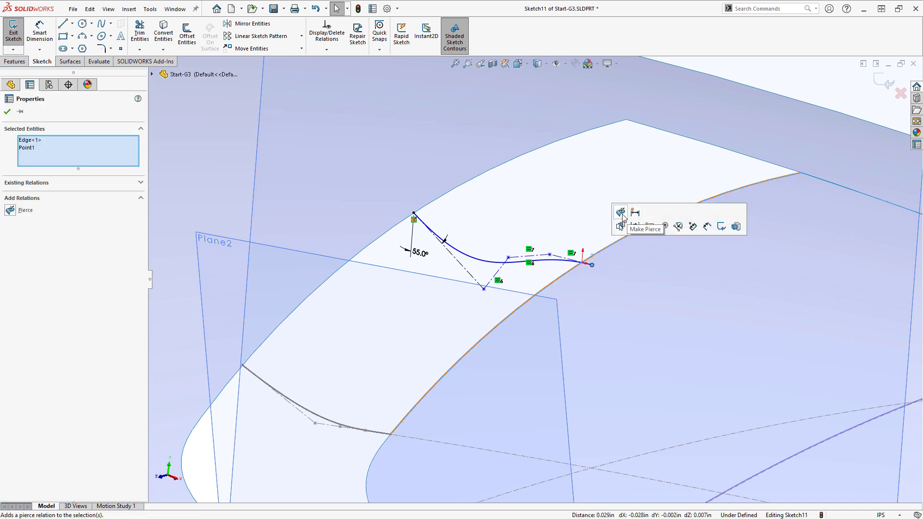
click(621, 214)
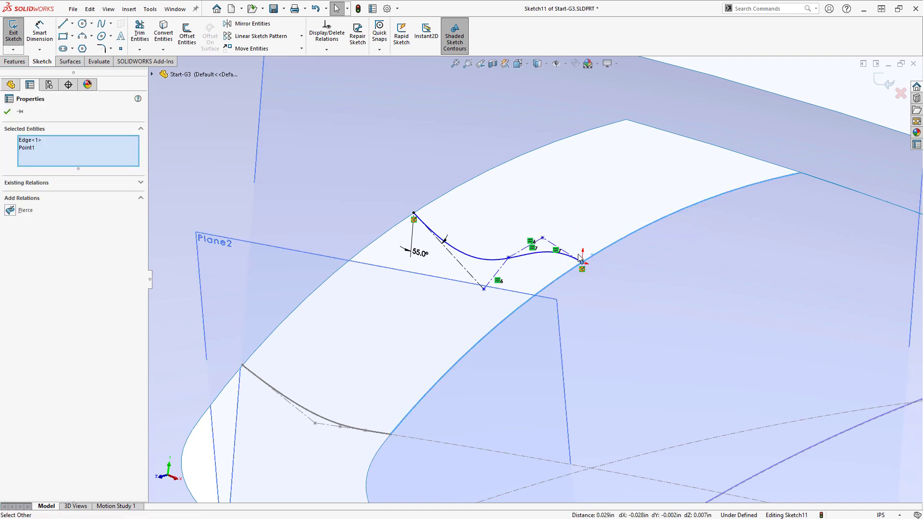
Step: Change the 55° angle dimension to 85° and drag a control vertex to flatten the spline
click(421, 255)
text(85)
key(Return)
key(Escape)
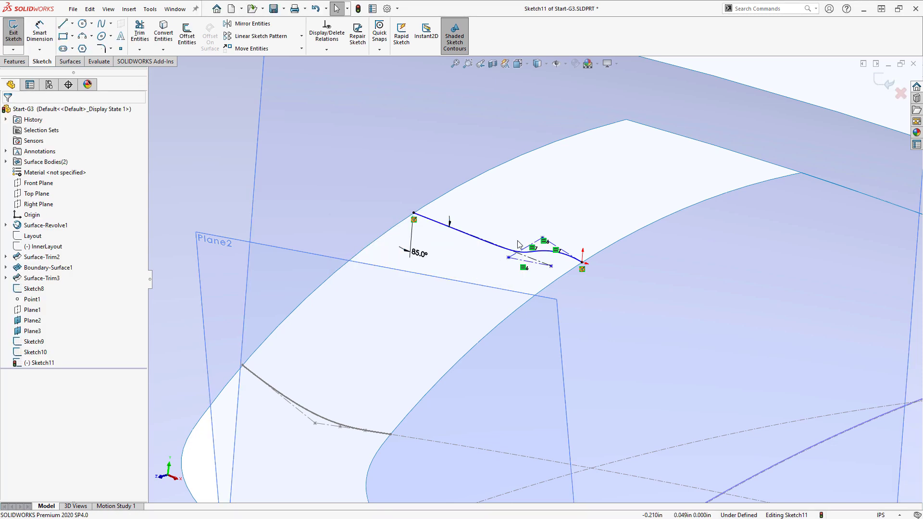
drag(550, 268, 493, 251)
key(Escape)
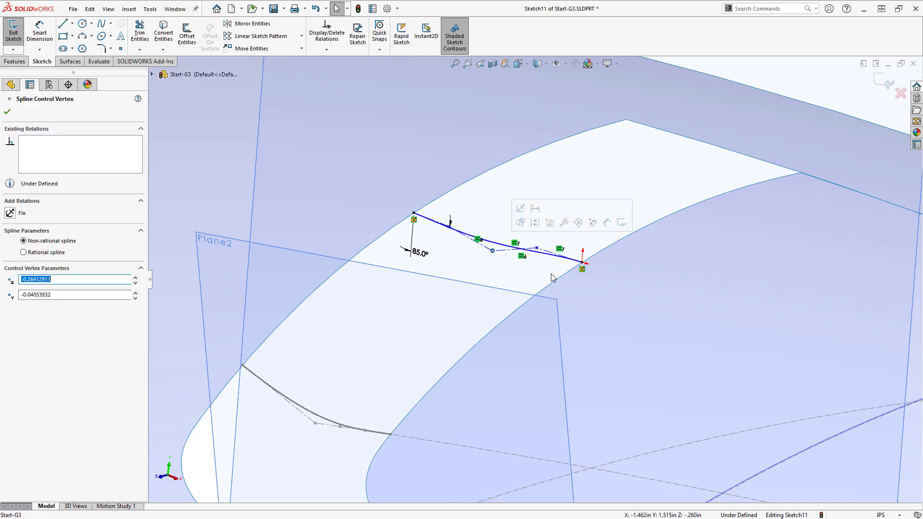
middle_drag(552, 277, 566, 260)
key(Escape)
Step: Add a construction intersection curve, make Style Spline1 torsion-continuous with it, and exit Sketch11
key(s)
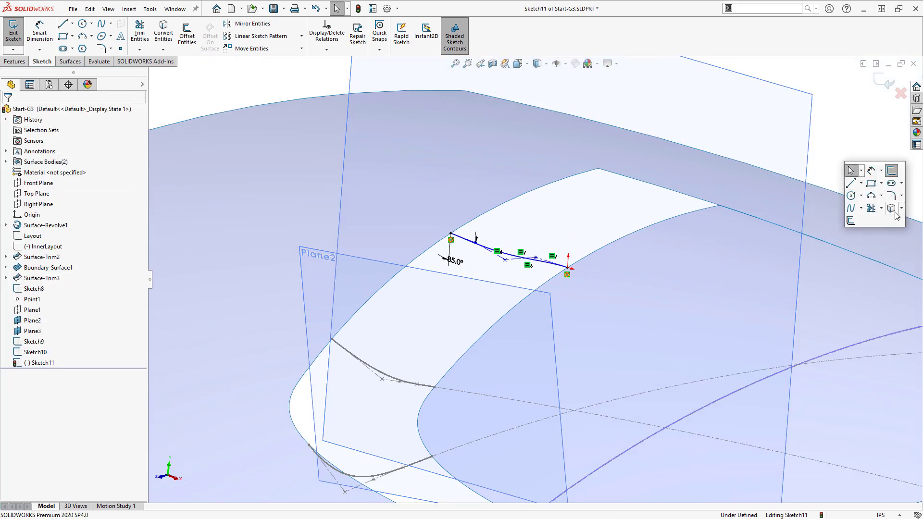
click(902, 212)
click(869, 243)
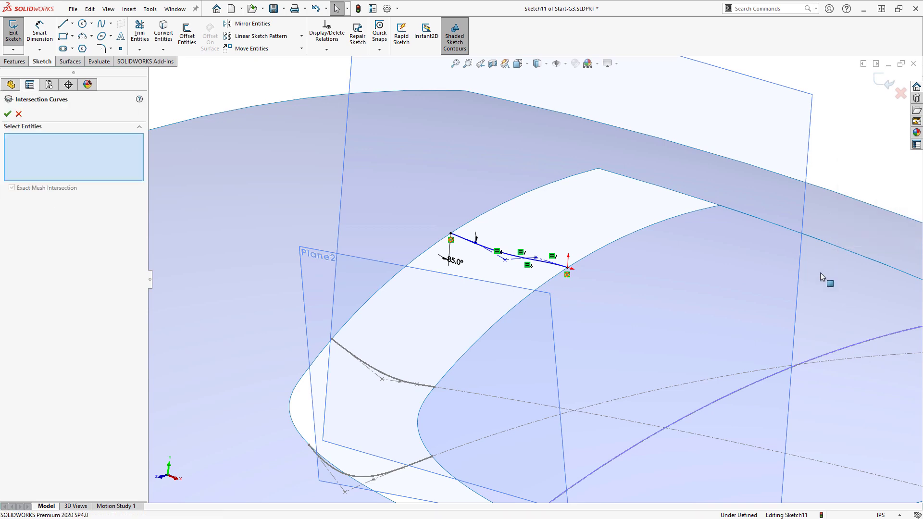
click(820, 272)
right_click(819, 273)
click(840, 327)
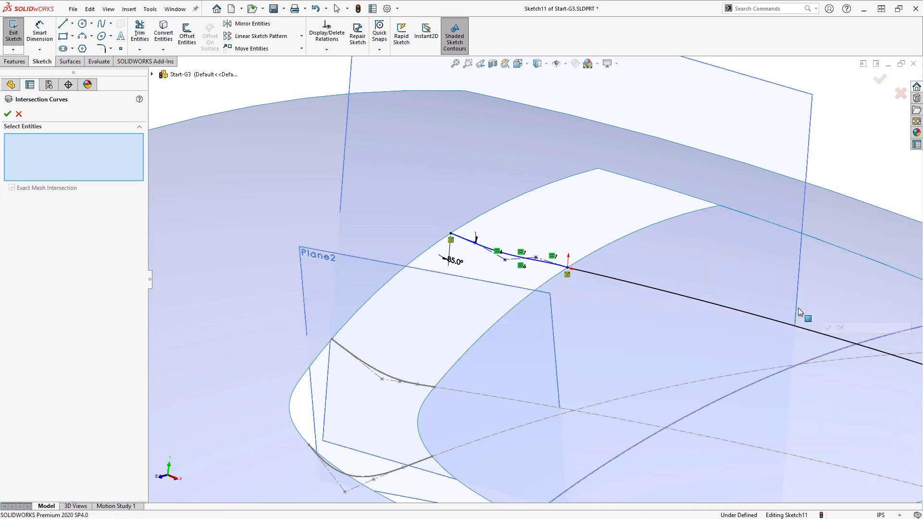
click(604, 275)
click(600, 244)
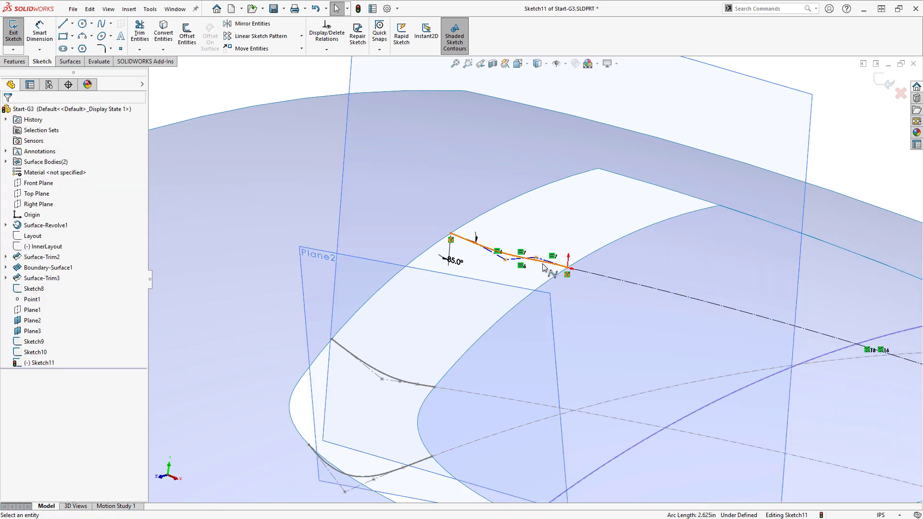
click(594, 275)
ctrl+click(612, 267)
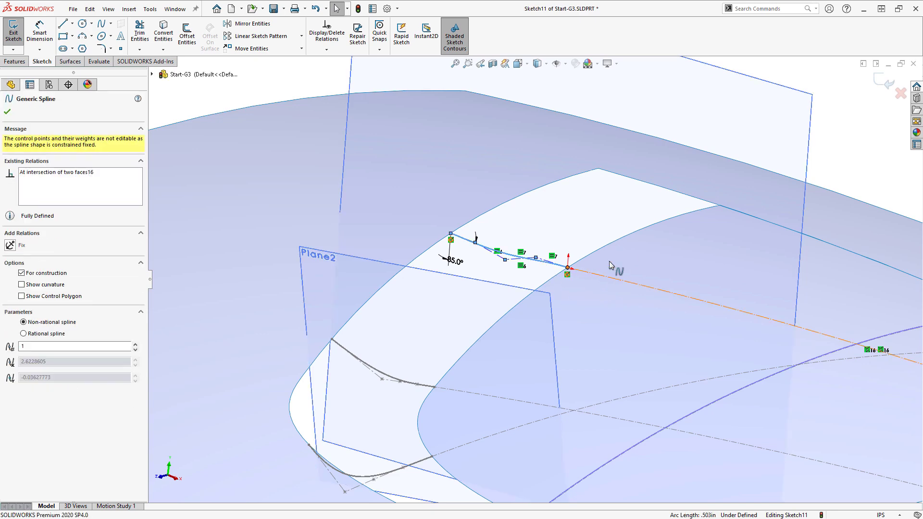
click(677, 231)
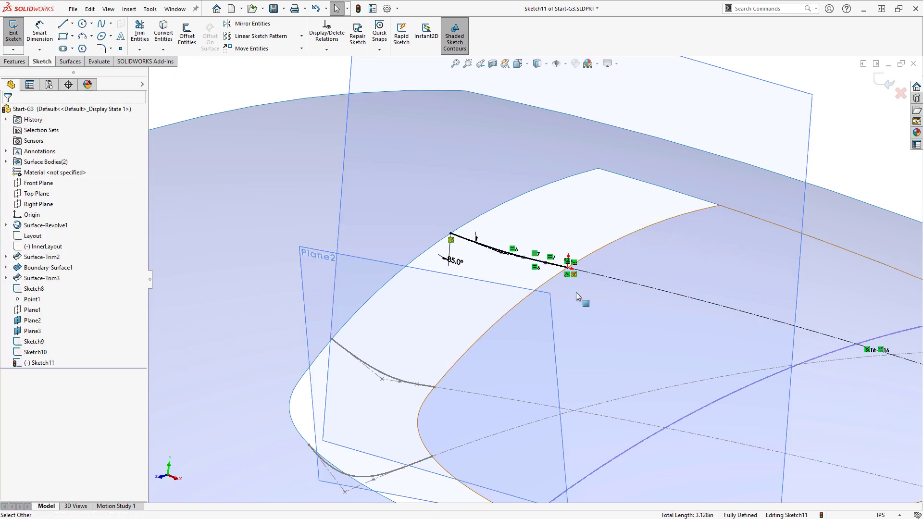
scroll(585, 287, down, 3)
click(884, 86)
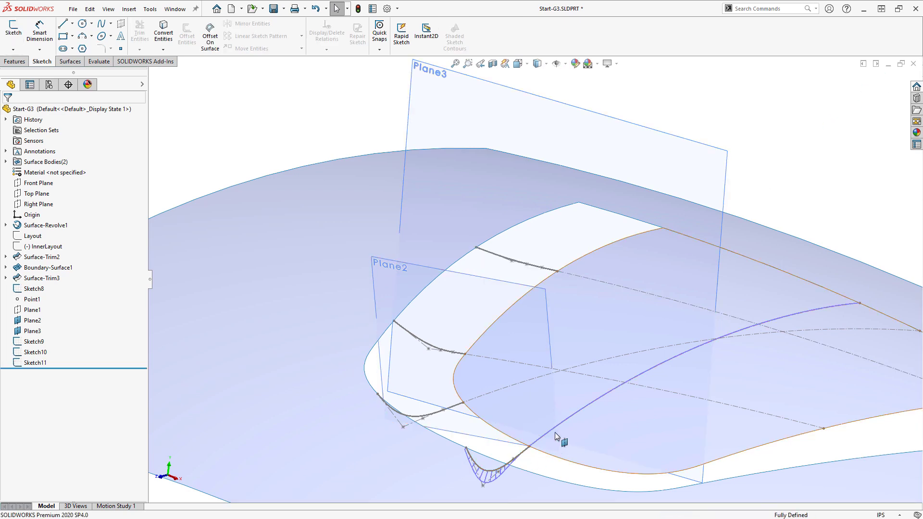
Step: Hide Plane2 and Plane3 and orbit around the trimmed surface
click(502, 286)
click(560, 256)
click(685, 144)
click(735, 121)
mouse_move(714, 301)
middle_down()
mouse_move(708, 312)
mouse_move(654, 315)
mouse_move(668, 342)
mouse_move(483, 255)
middle_up()
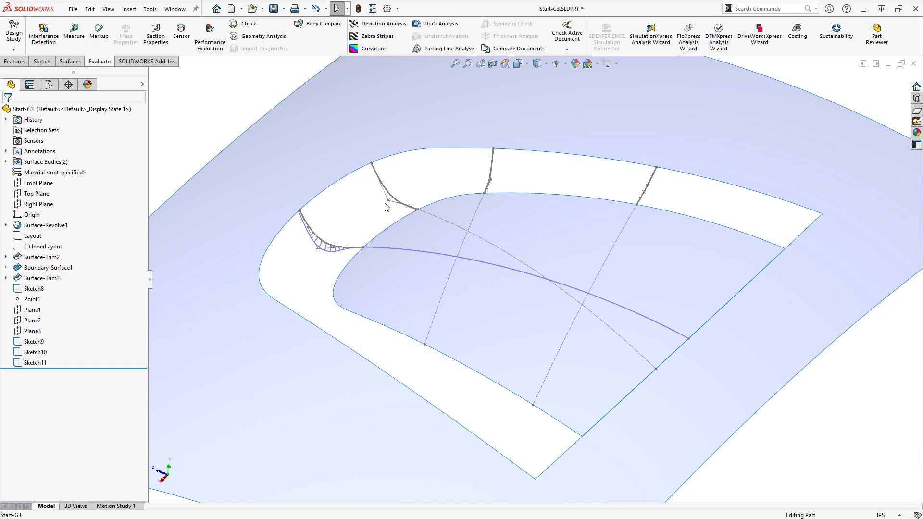
scroll(386, 207, down, 2)
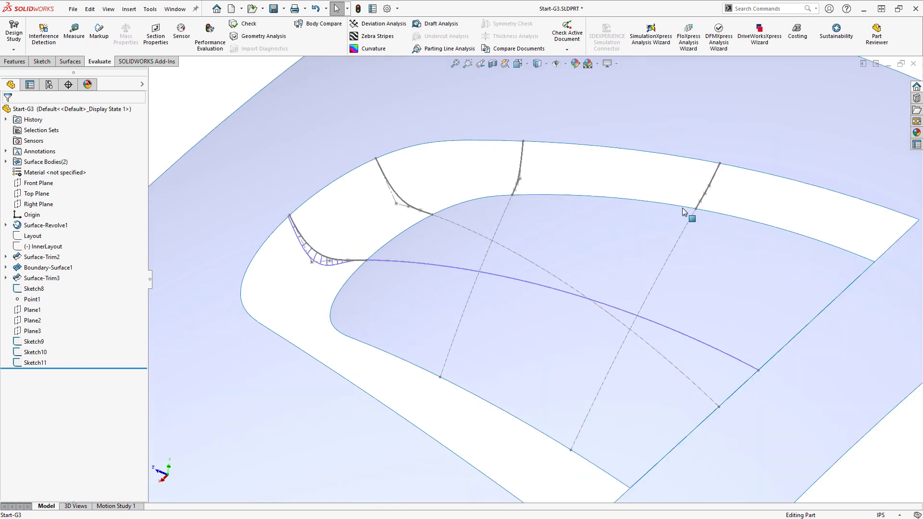
Step: Start a boundary surface with Sketch8, Sketch9, Sketch10, Sketch11 and the far surface edge as Direction 1 curves
click(71, 61)
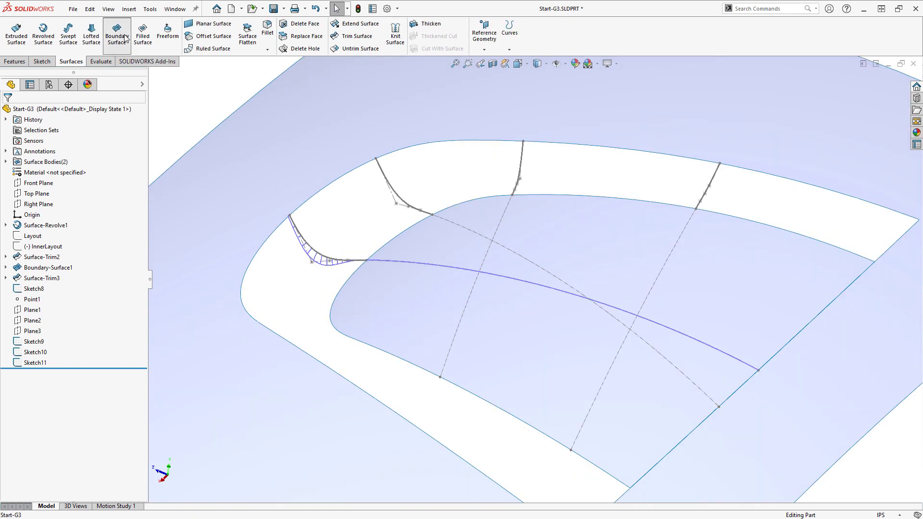
click(295, 228)
click(380, 166)
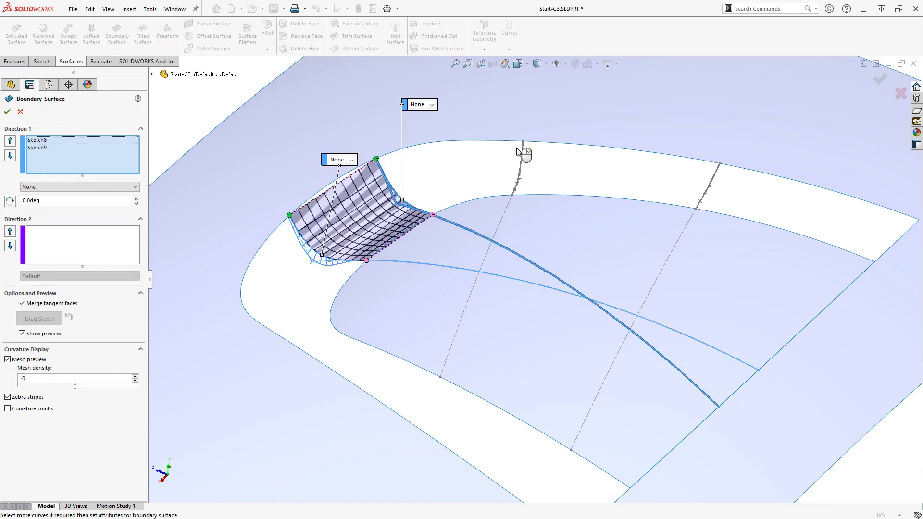
click(526, 151)
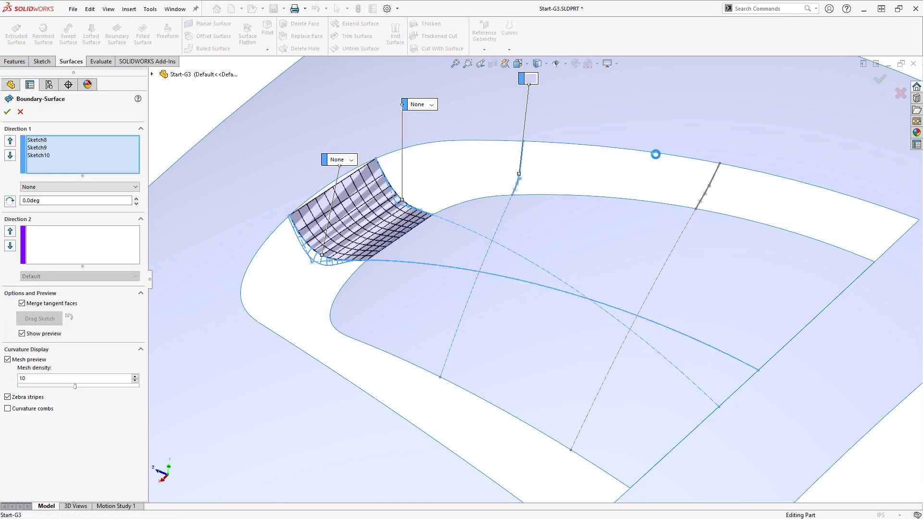
click(716, 173)
click(905, 235)
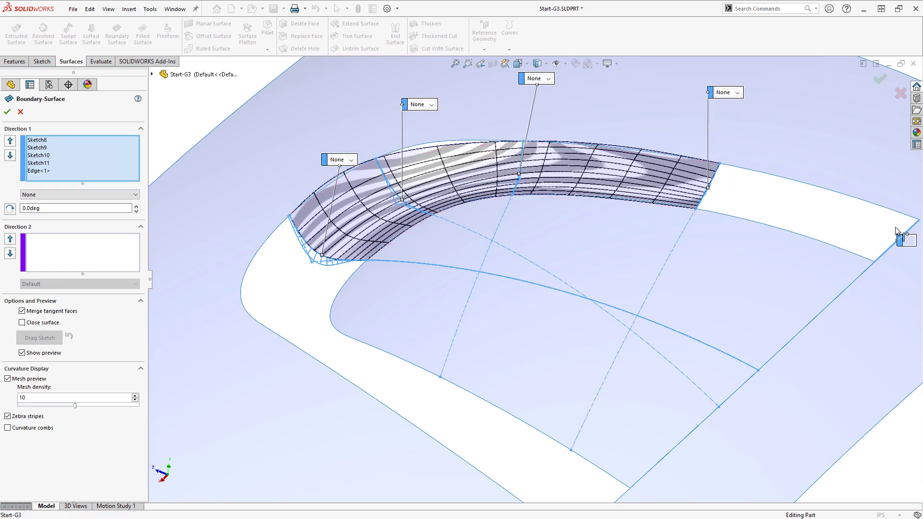
Step: Add the outer and inner surface edge chains as two open groups in Direction 2
click(80, 246)
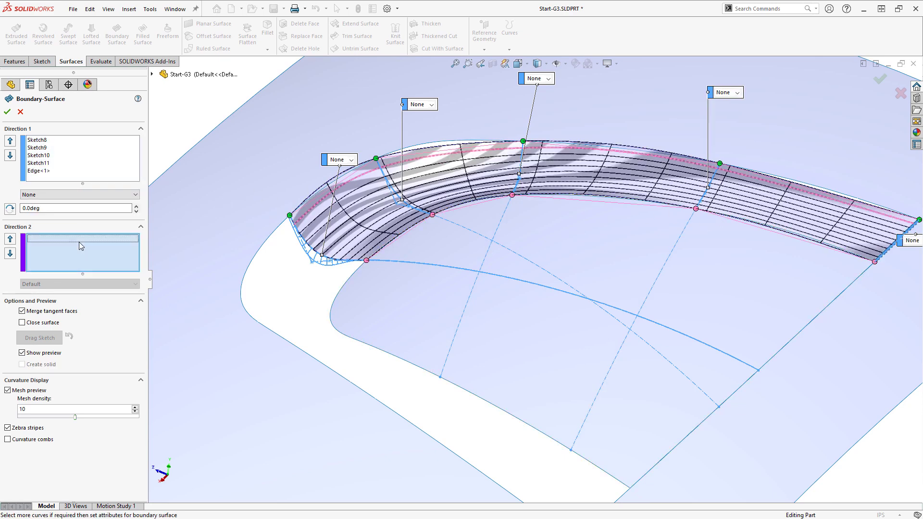
right_click(58, 243)
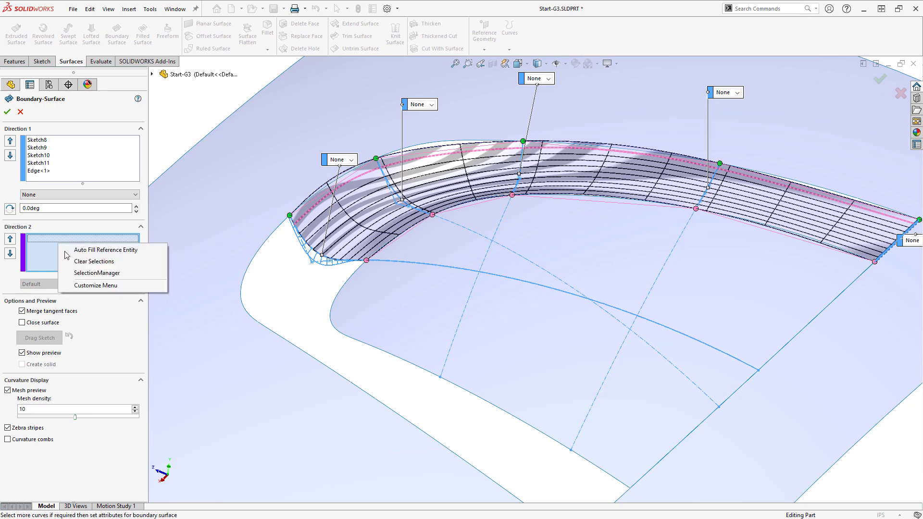
click(76, 273)
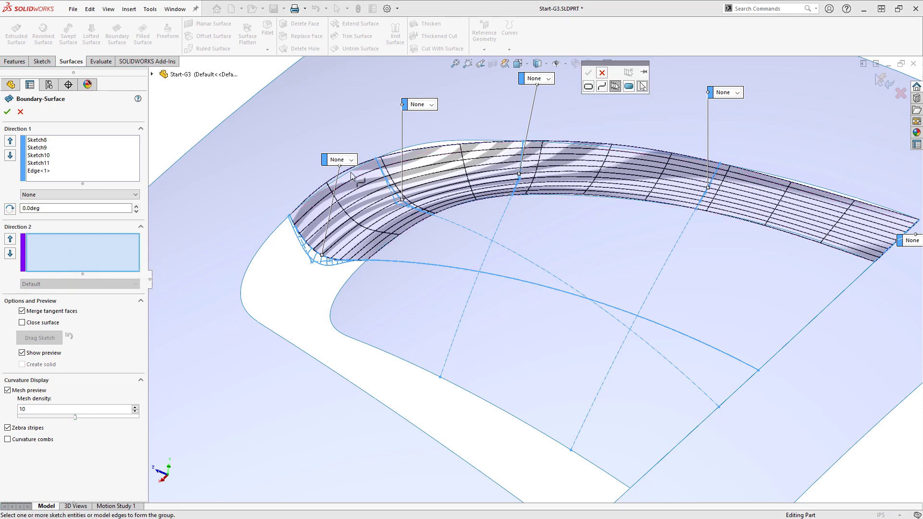
click(476, 143)
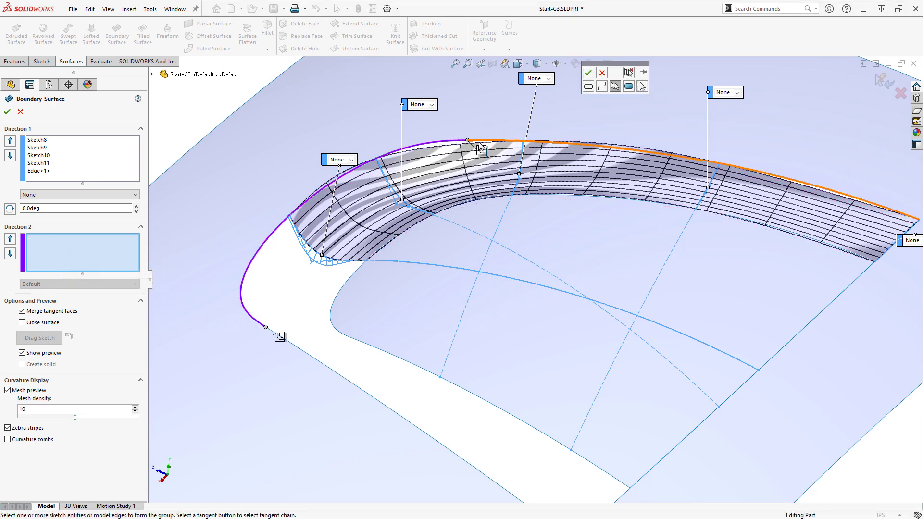
click(588, 72)
right_click(75, 289)
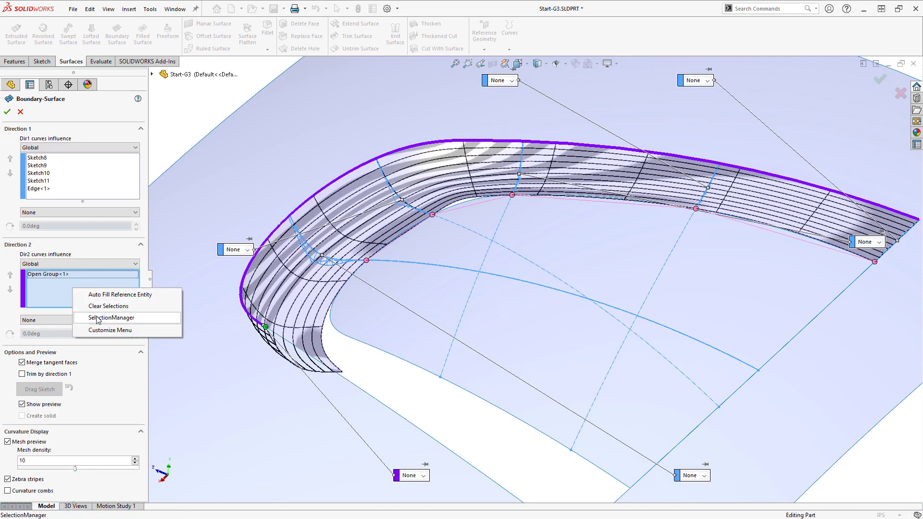
click(111, 318)
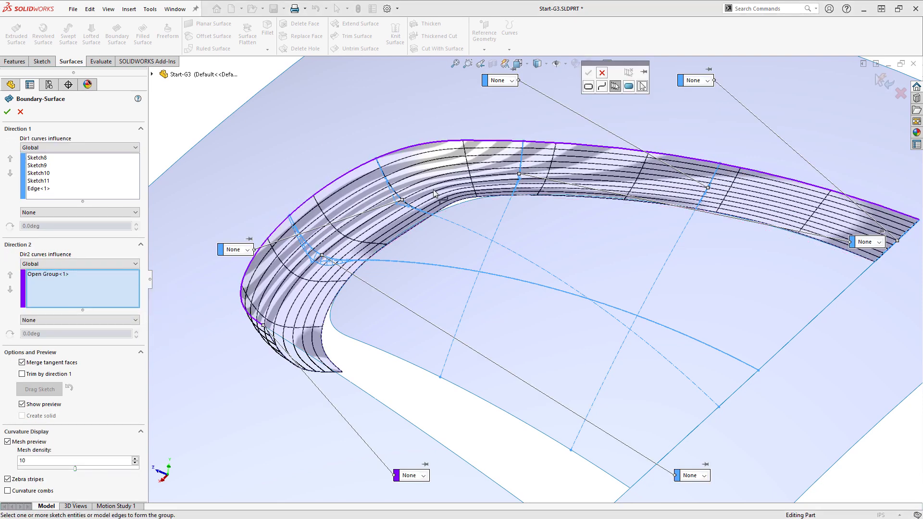
click(534, 195)
click(588, 72)
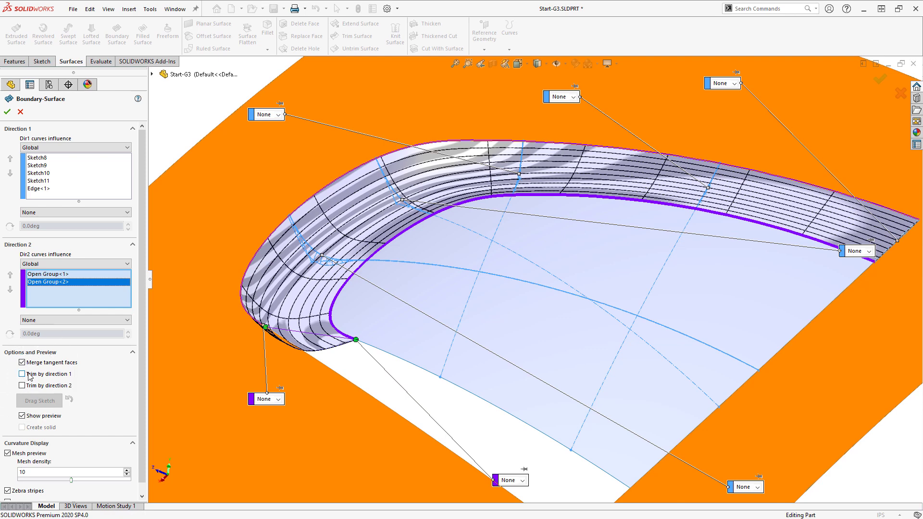
Step: Turn on the Direction 1 trim option and review the Boundary-Surface preview with zebra stripes and mesh
click(22, 373)
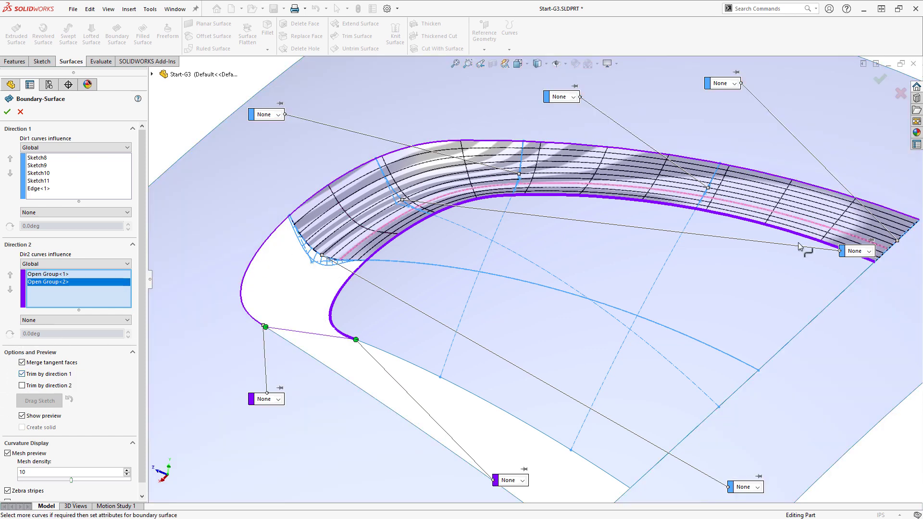
scroll(691, 138, up, 1)
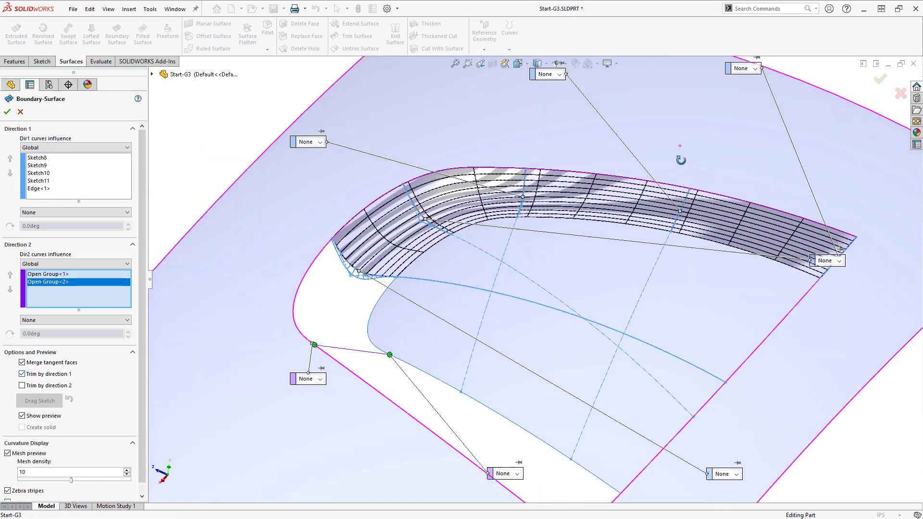
scroll(710, 165, down, 2)
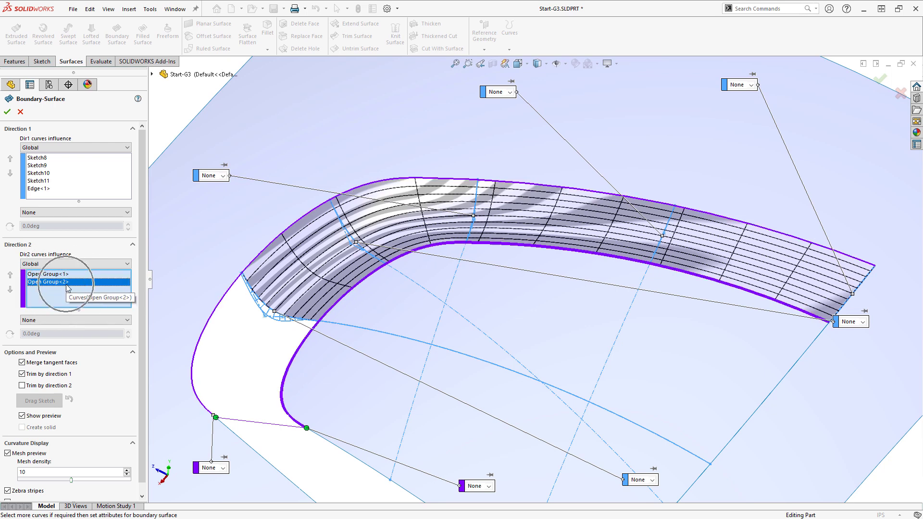
Step: Set Open Group<2> to Curvature To Face with tangent influence 100, and Edge<1> to Curvature To Face
click(48, 320)
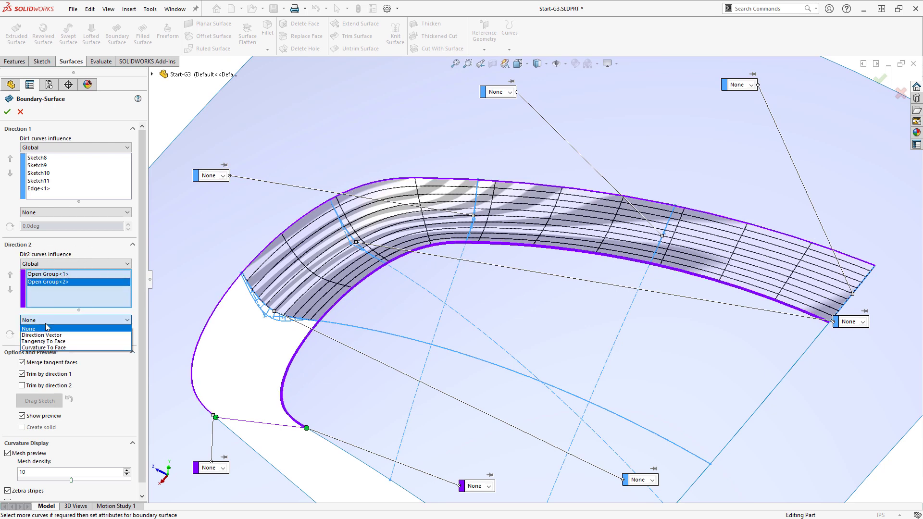
click(46, 347)
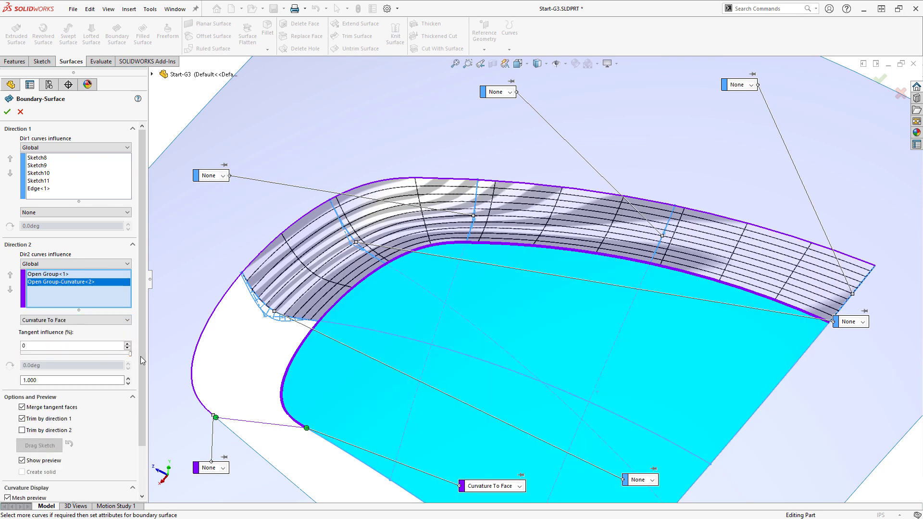
double_click(105, 345)
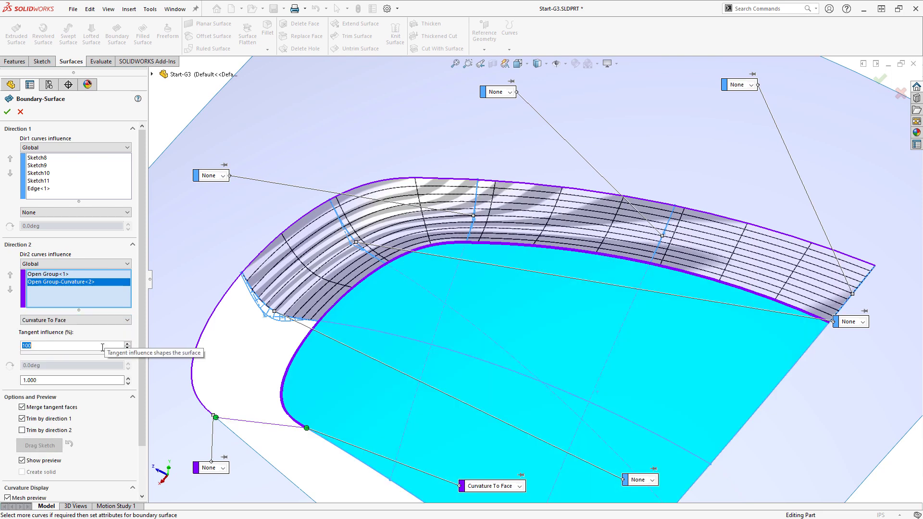
click(43, 189)
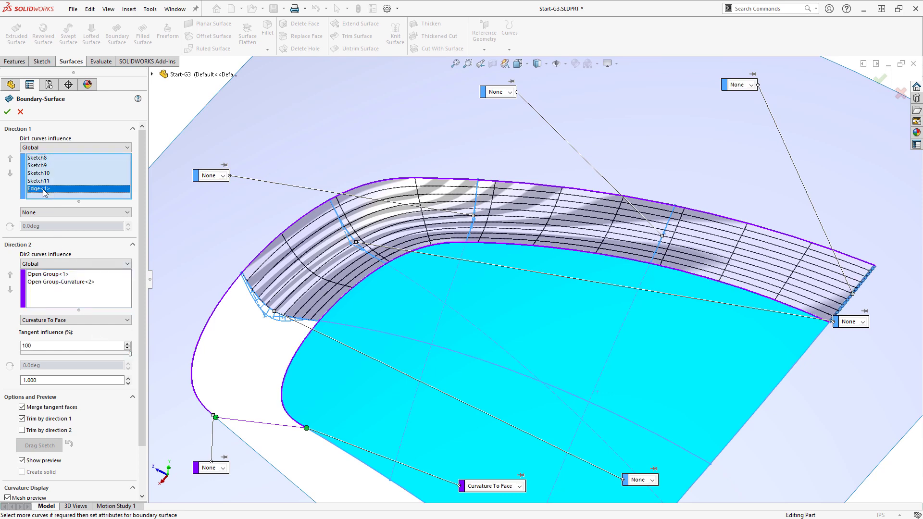
click(48, 212)
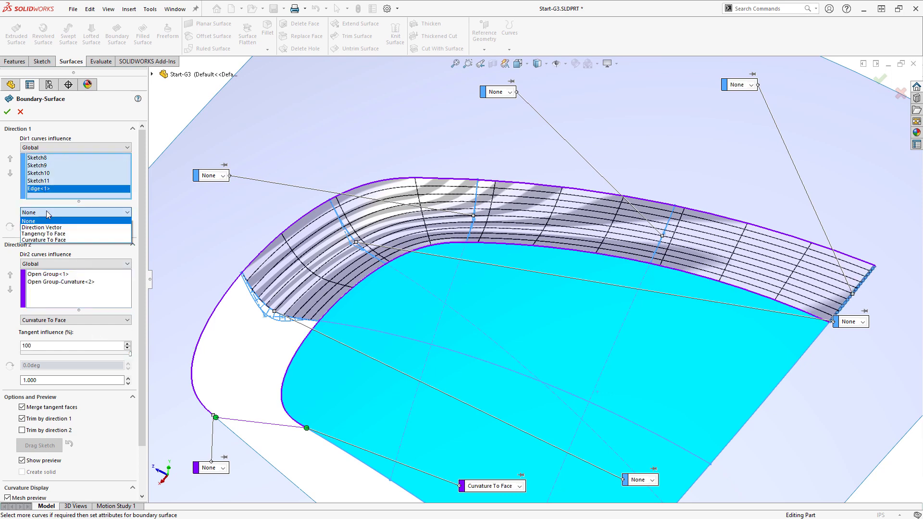
click(47, 240)
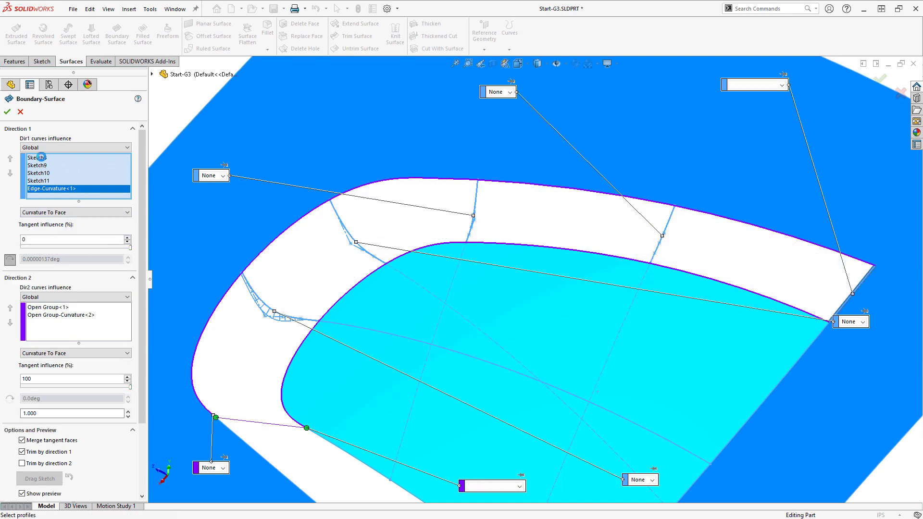
Step: Set Sketch8 to Normal To Profile and create Boundary-Surface3
click(45, 158)
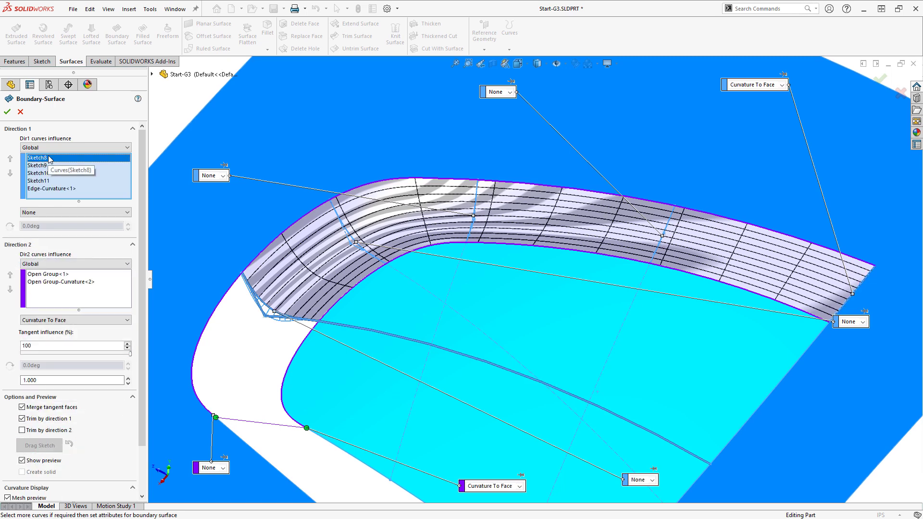
click(43, 212)
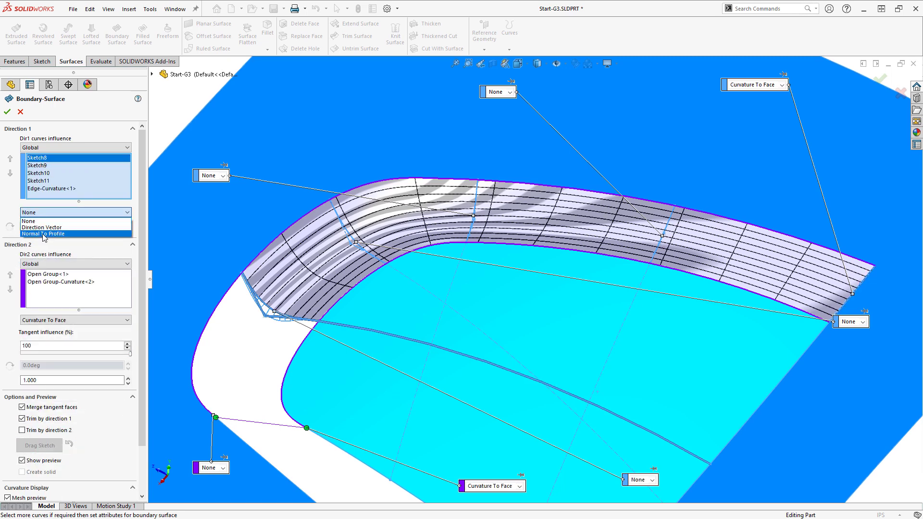
click(44, 235)
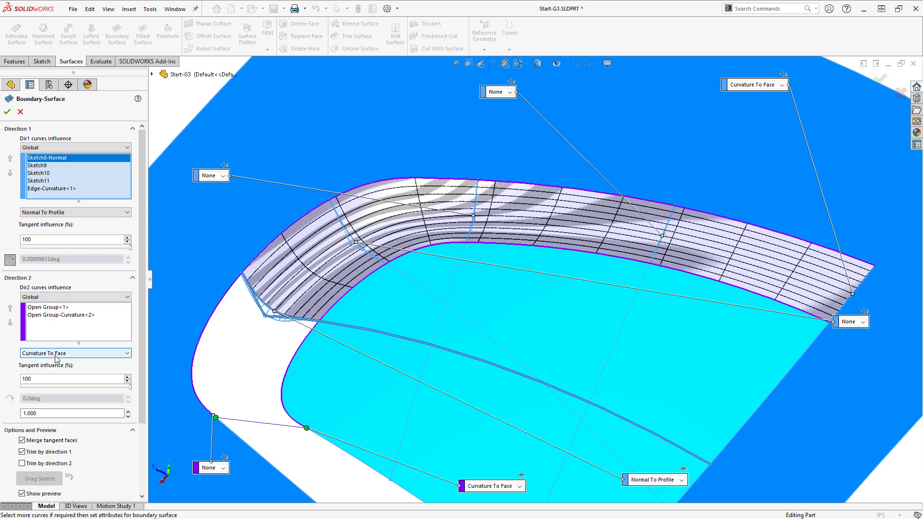
click(7, 112)
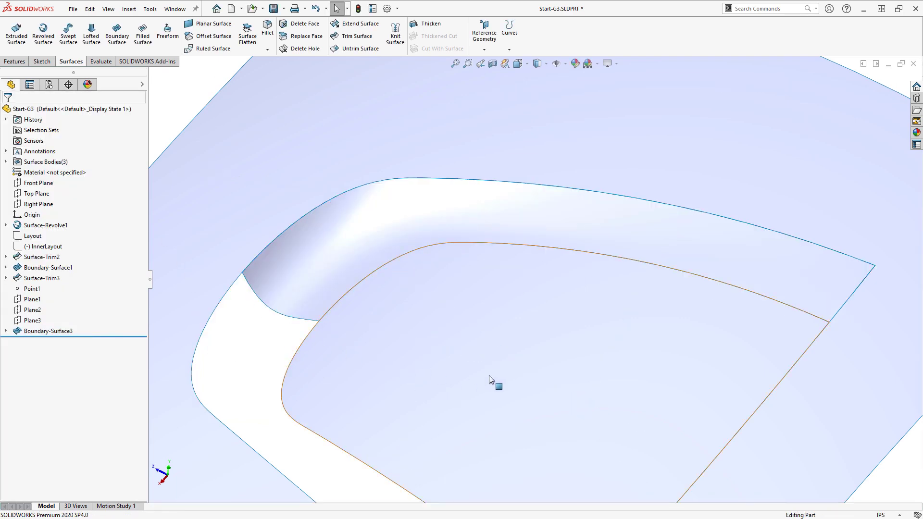
Step: Mirror Boundary-Surface3 across the Right Plane
scroll(489, 376, up, 2)
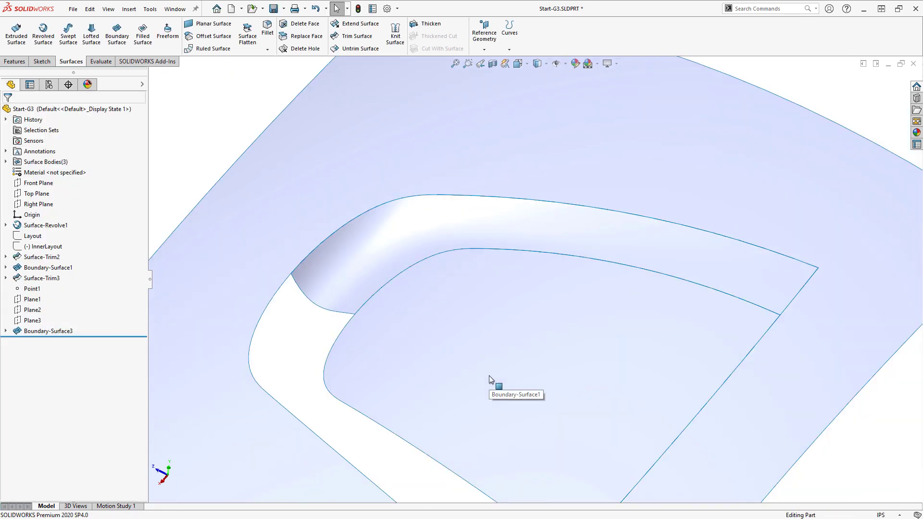
click(25, 62)
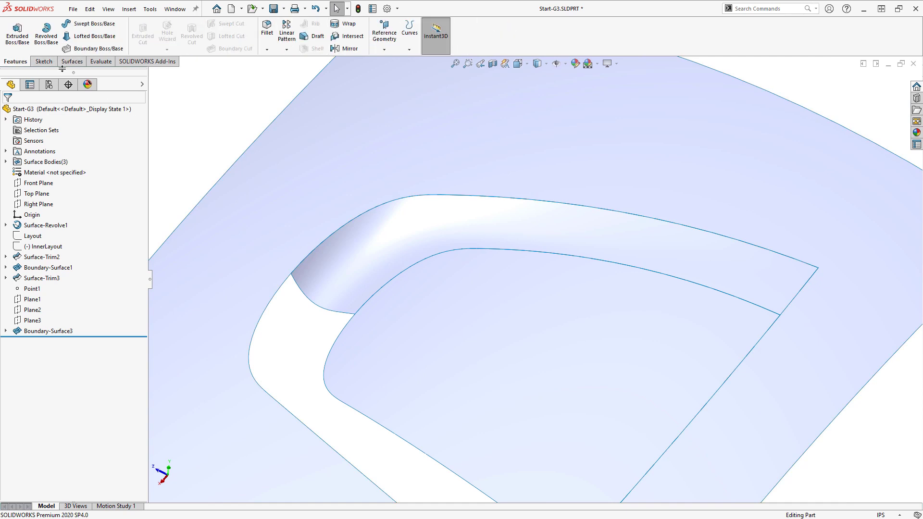
click(346, 49)
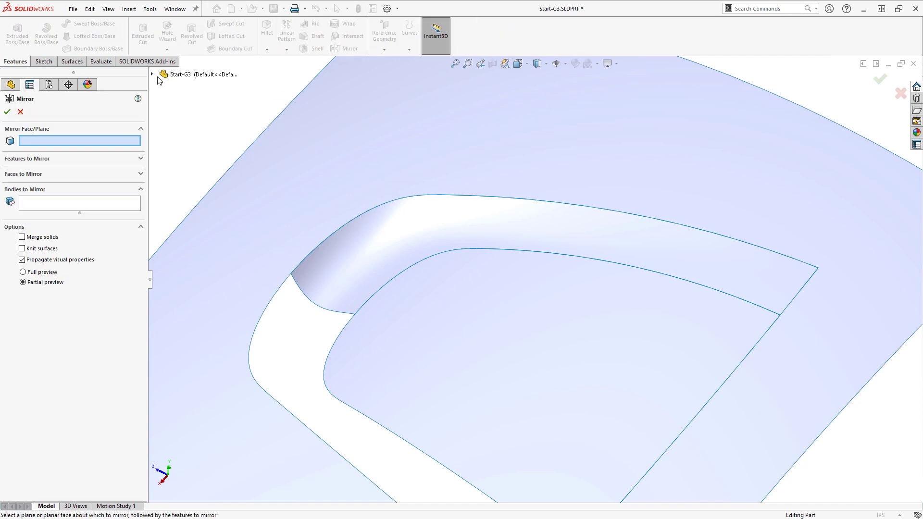
click(193, 170)
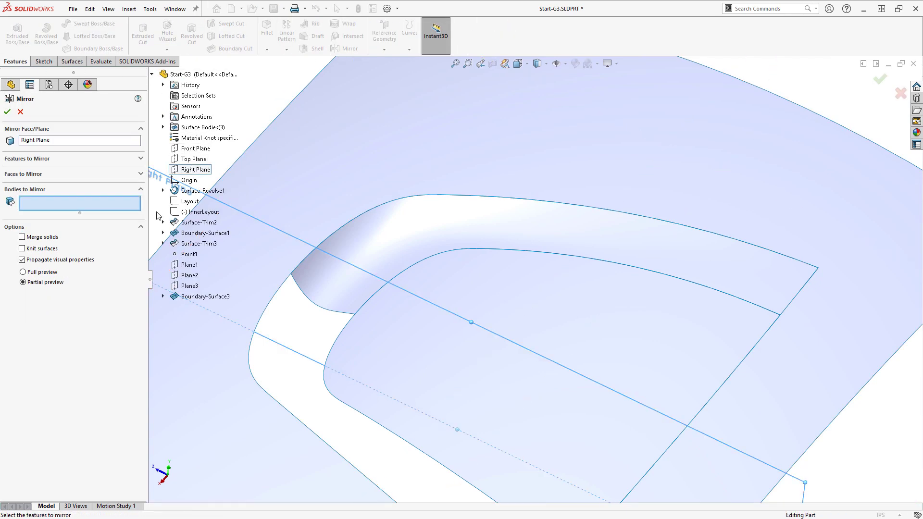
click(348, 250)
right_click(348, 251)
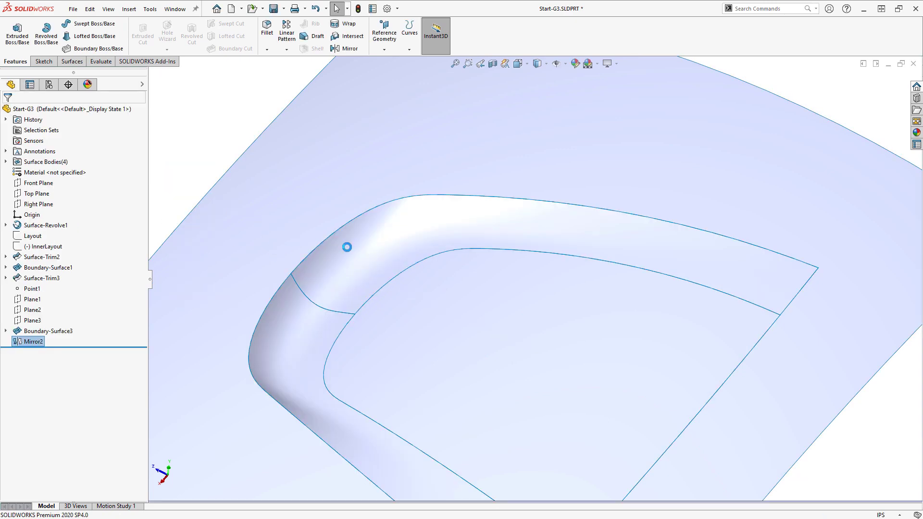
Step: Knit Mirror2, Boundary-Surface3 and the inner and outer trimmed surfaces into one surface body
click(71, 61)
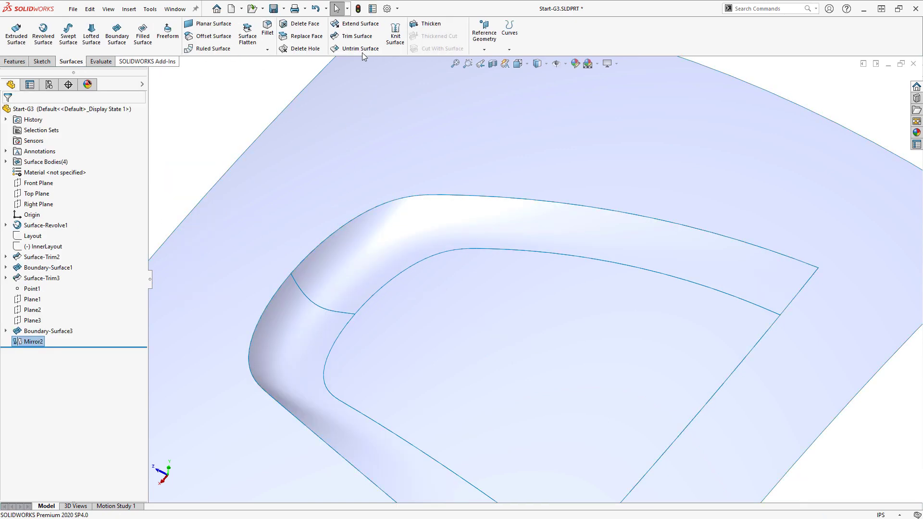
click(355, 290)
click(370, 343)
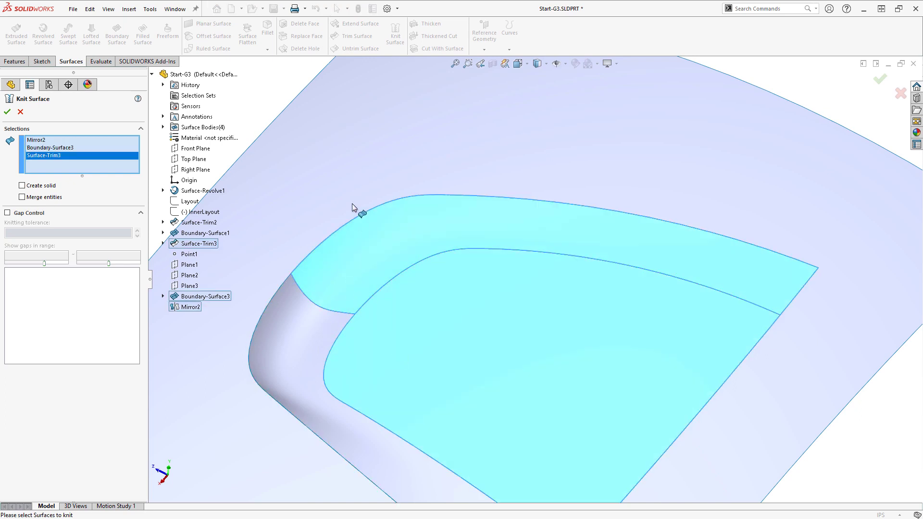
click(347, 194)
click(7, 112)
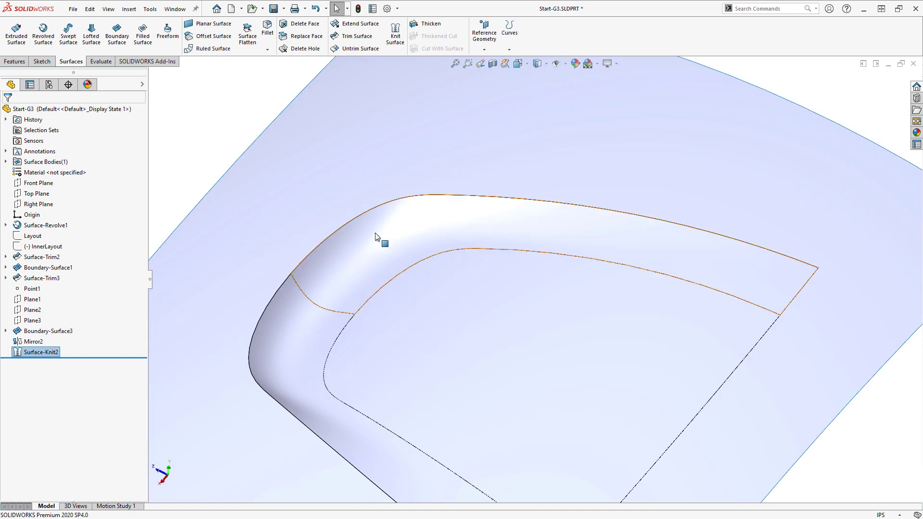
click(100, 61)
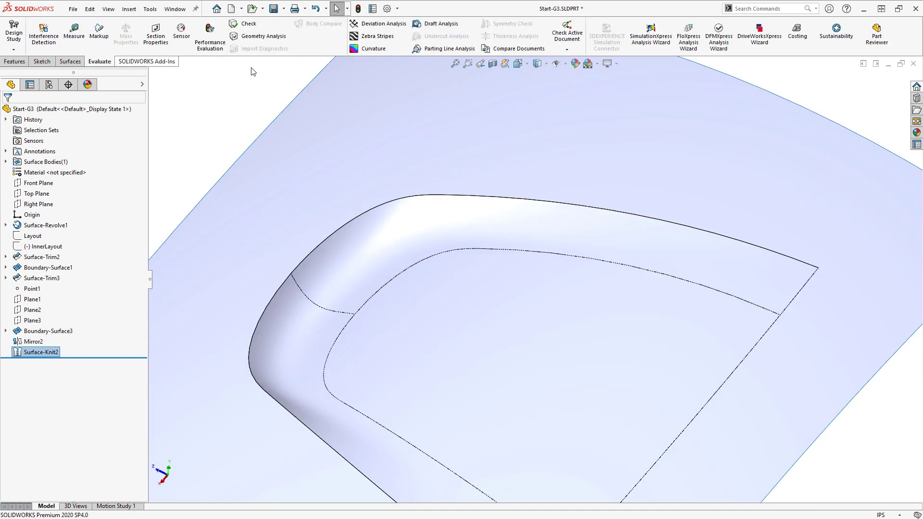
click(368, 50)
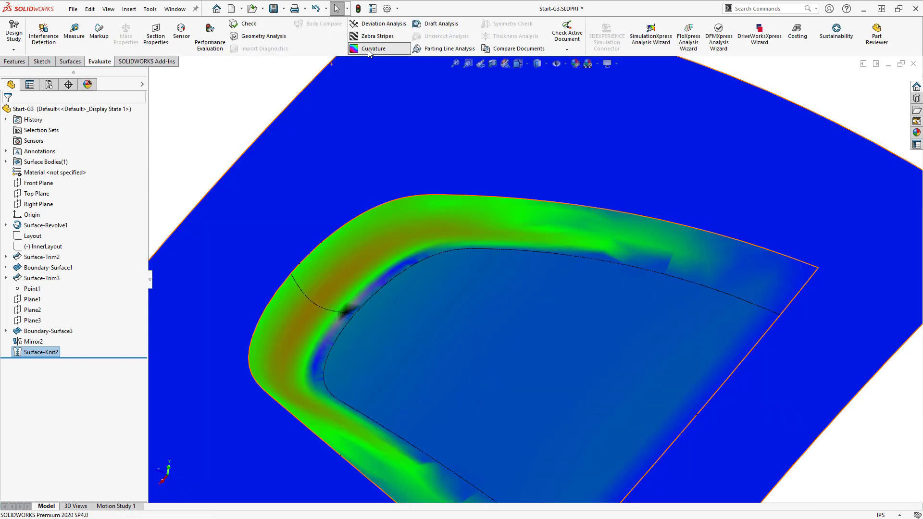
click(369, 50)
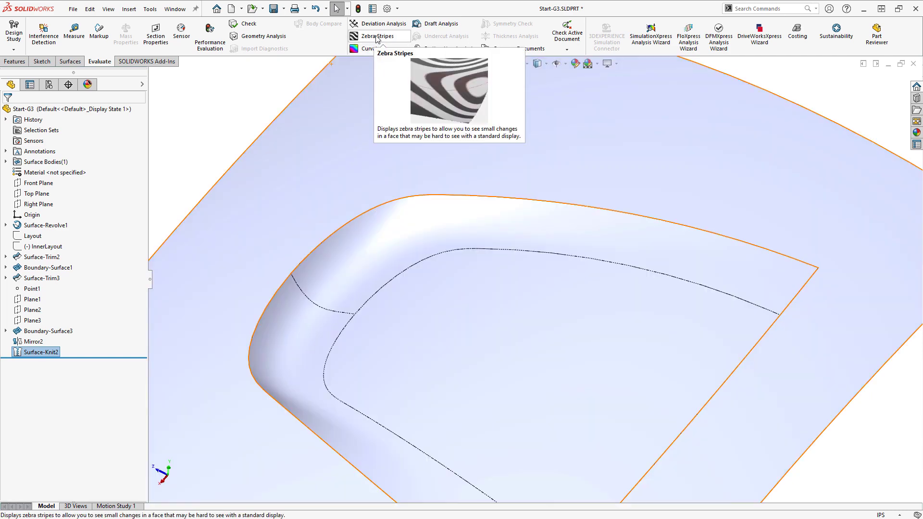
click(377, 36)
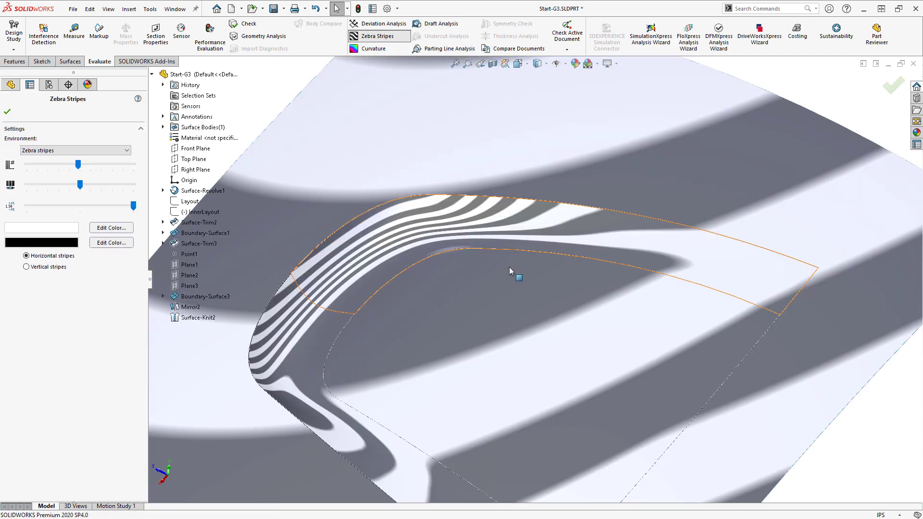
middle_drag(511, 281, 309, 320)
key(Return)
key(Escape)
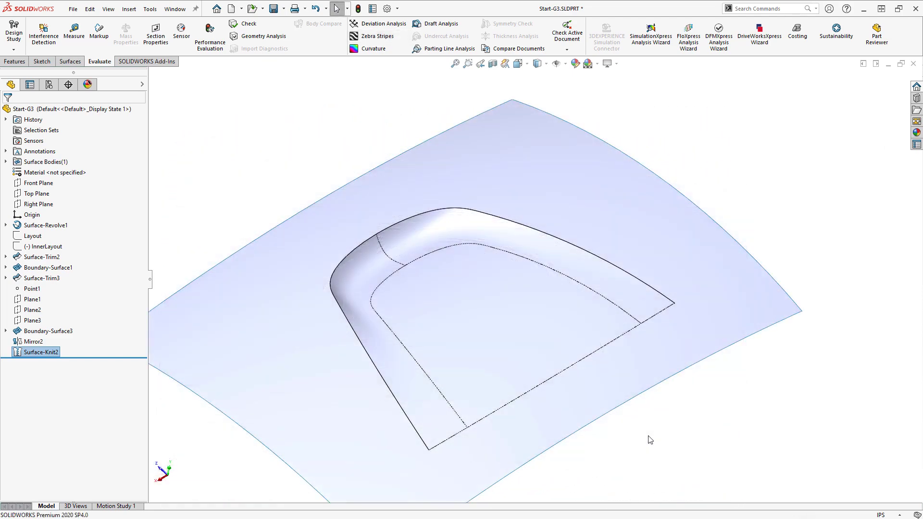